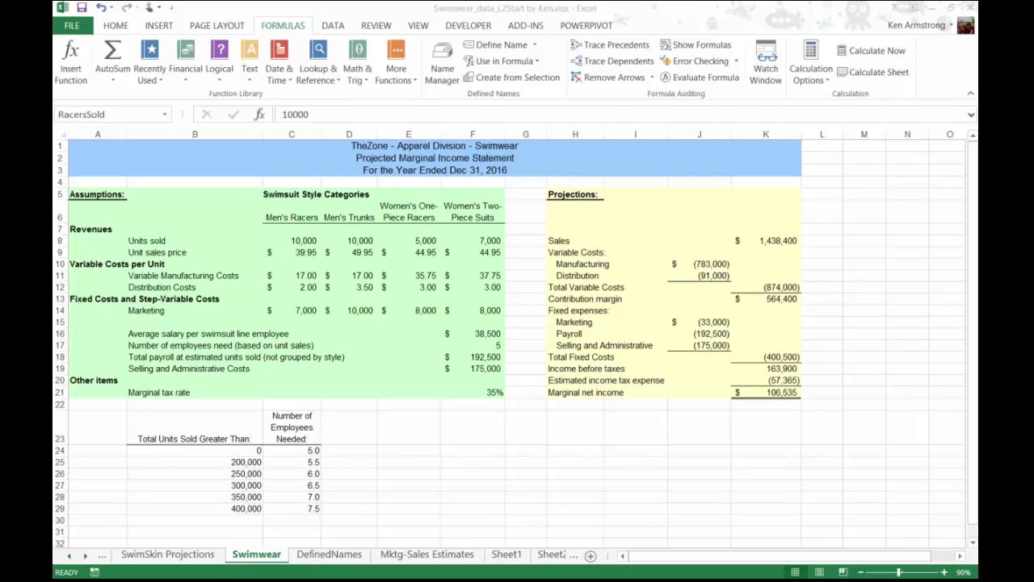
Step: Look over the units sold values on SwimSkin Projections, then return to Swimwear
key("alt+Tab")
left_click(170, 554)
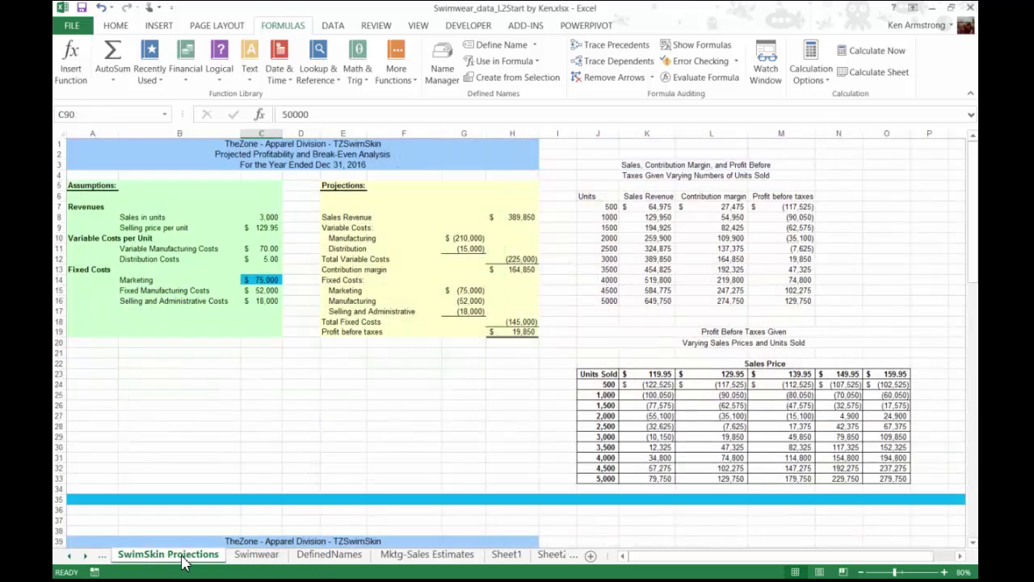
left_click_drag(610, 372, 606, 481)
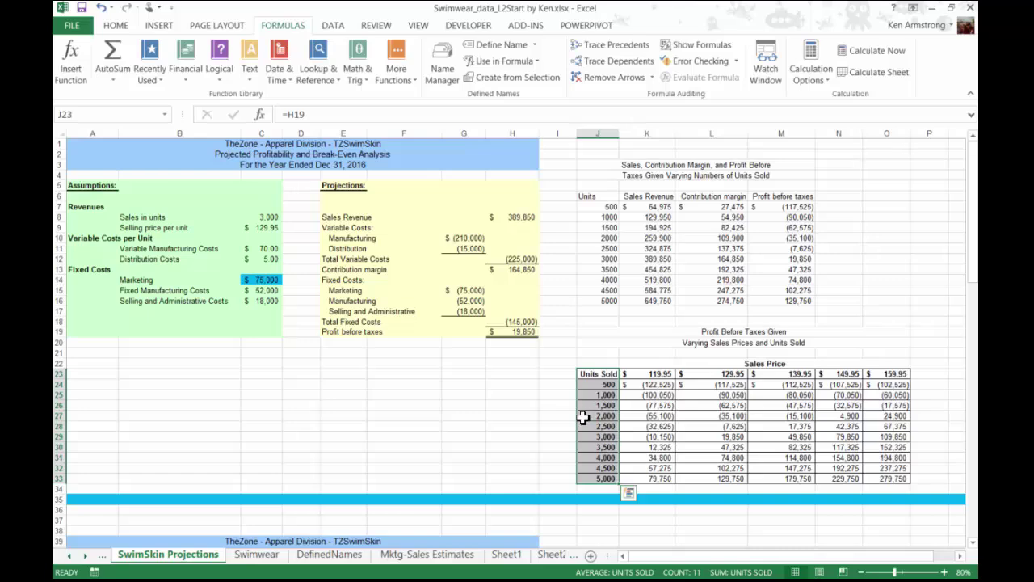
left_click(257, 554)
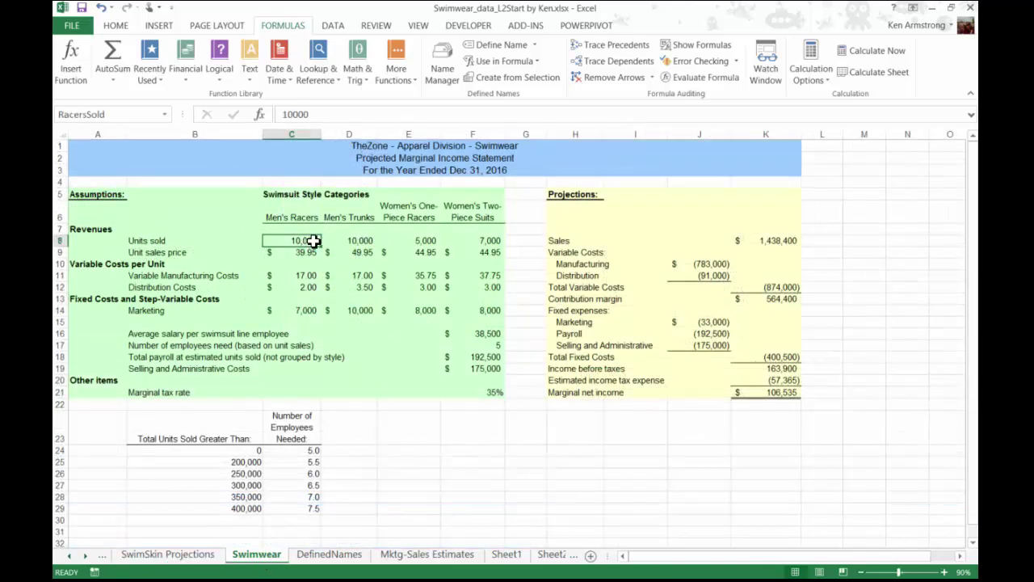
Step: Check the names on Swimwear's units sold, cost, price and marketing cells, such as RacersSold
left_click_drag(307, 241, 490, 241)
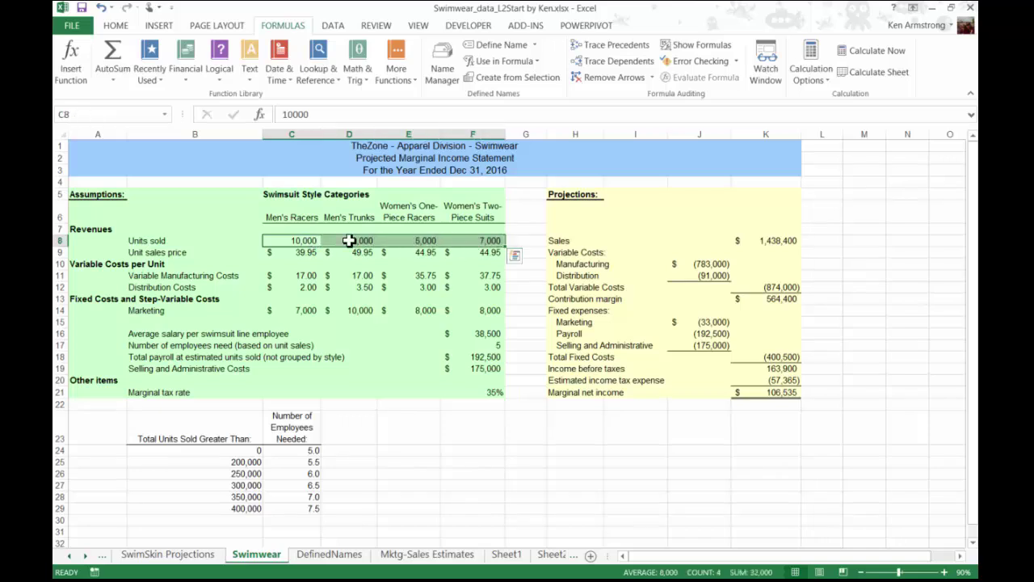
left_click(301, 240)
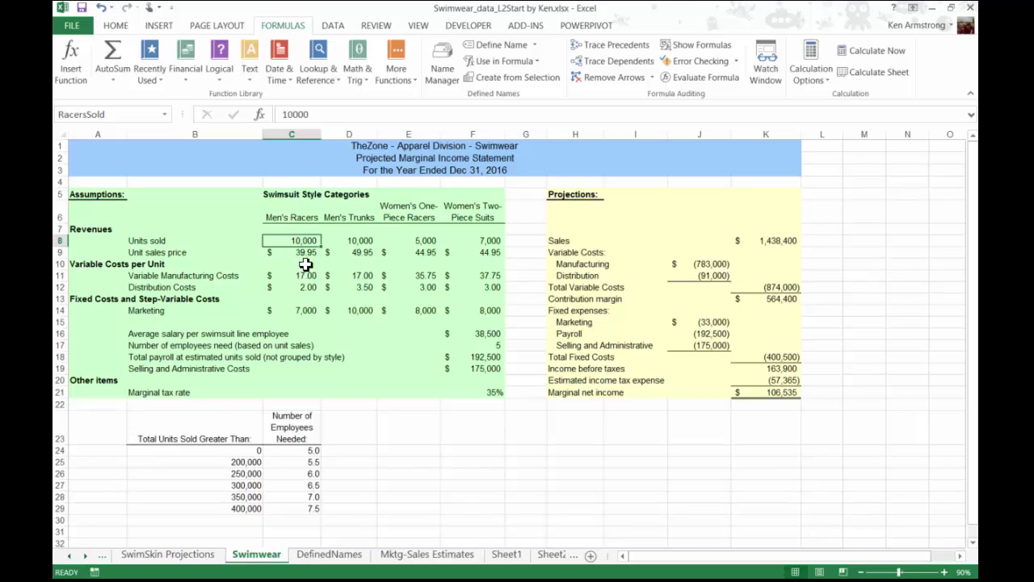
left_click_drag(301, 275, 467, 281)
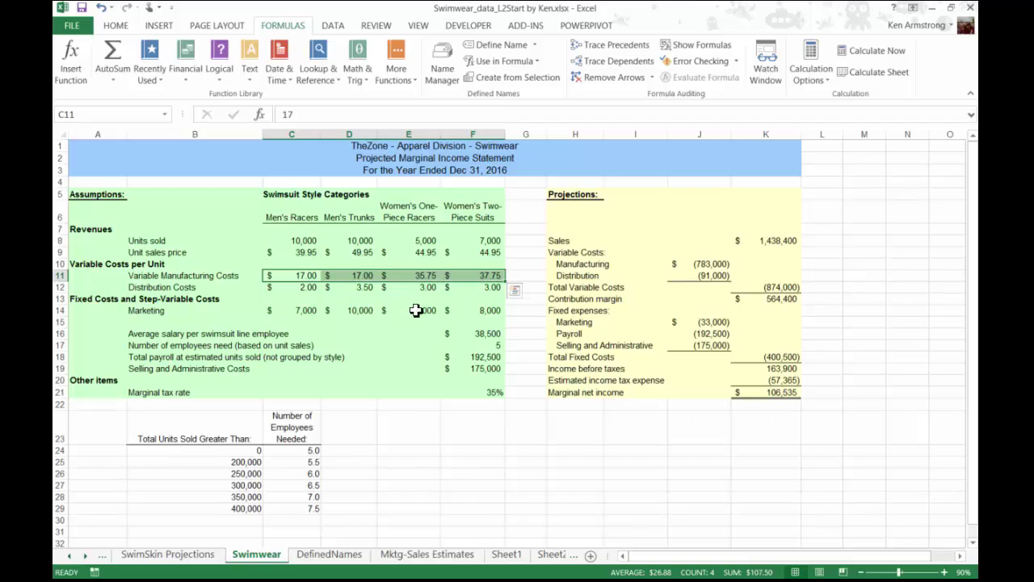
left_click(487, 253)
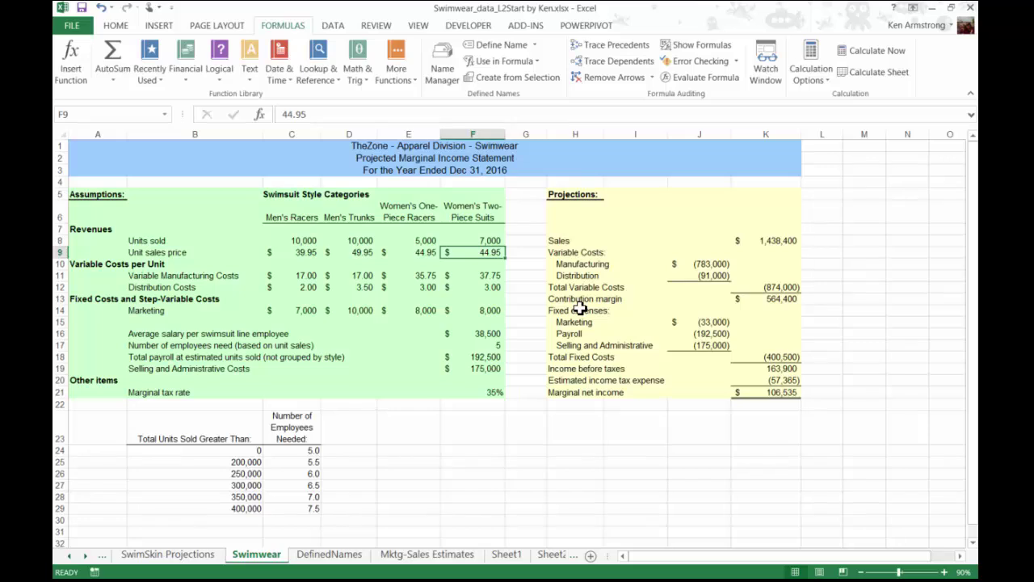
key("Left")
key("Left")
key("Left")
key("Up")
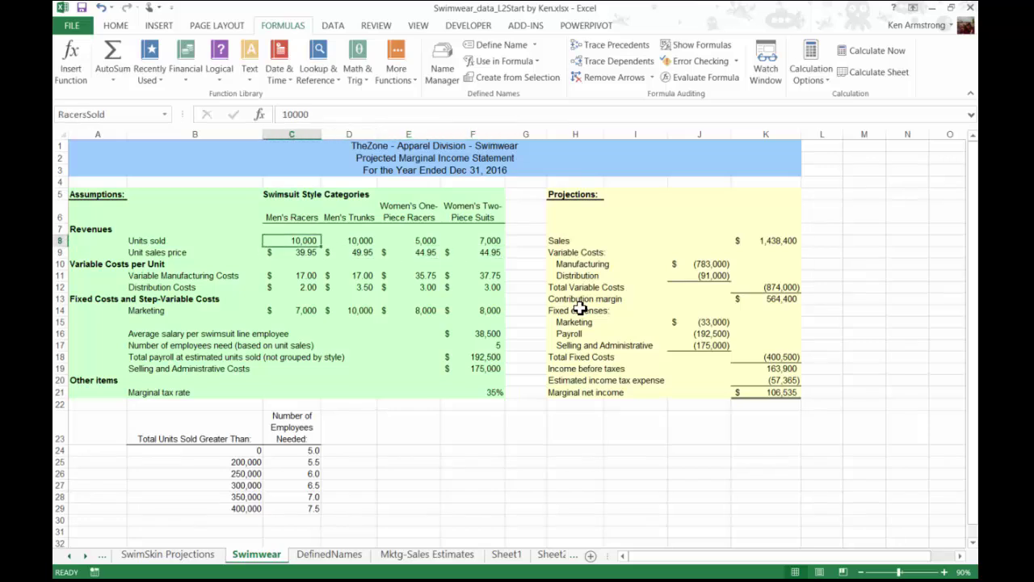
key("Down")
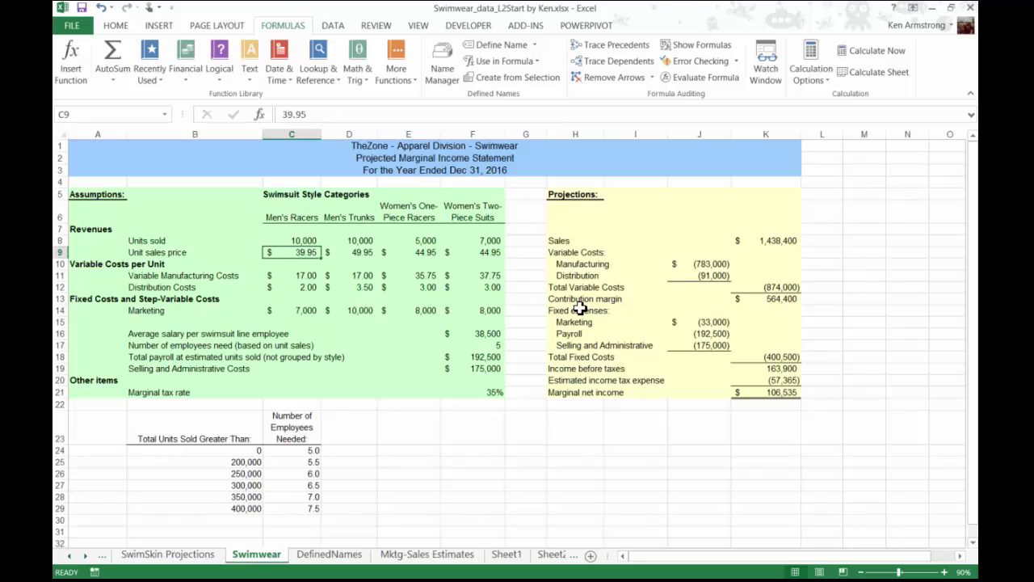
key("Down")
key("Down")
key("Down")
key("Down")
key("Down")
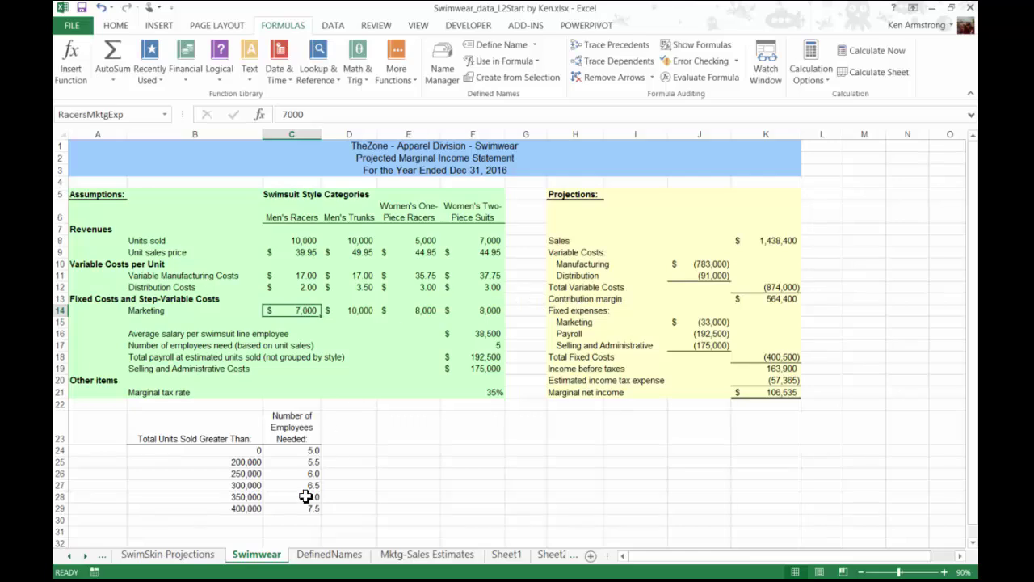
left_click(183, 556)
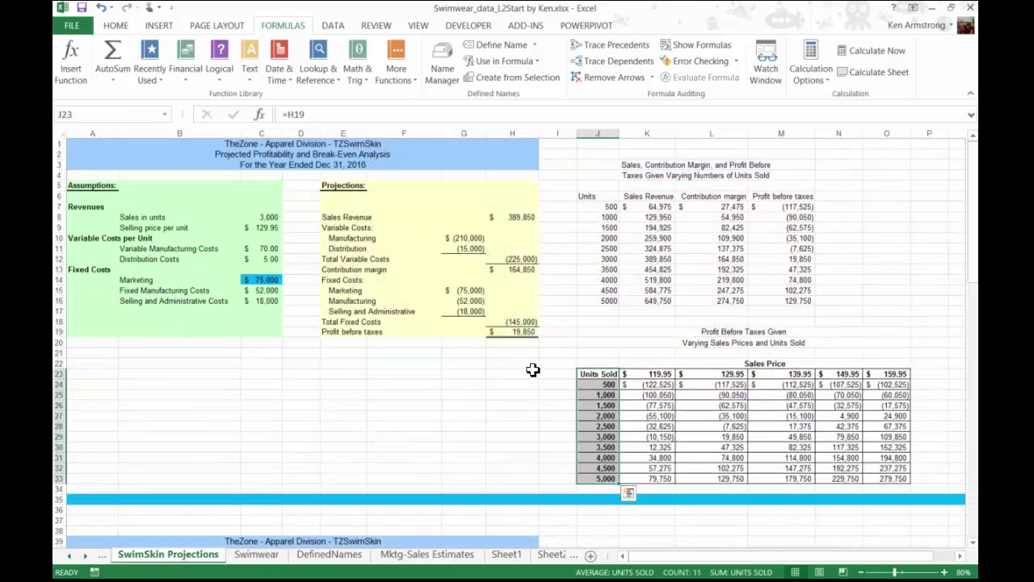
left_click(253, 277)
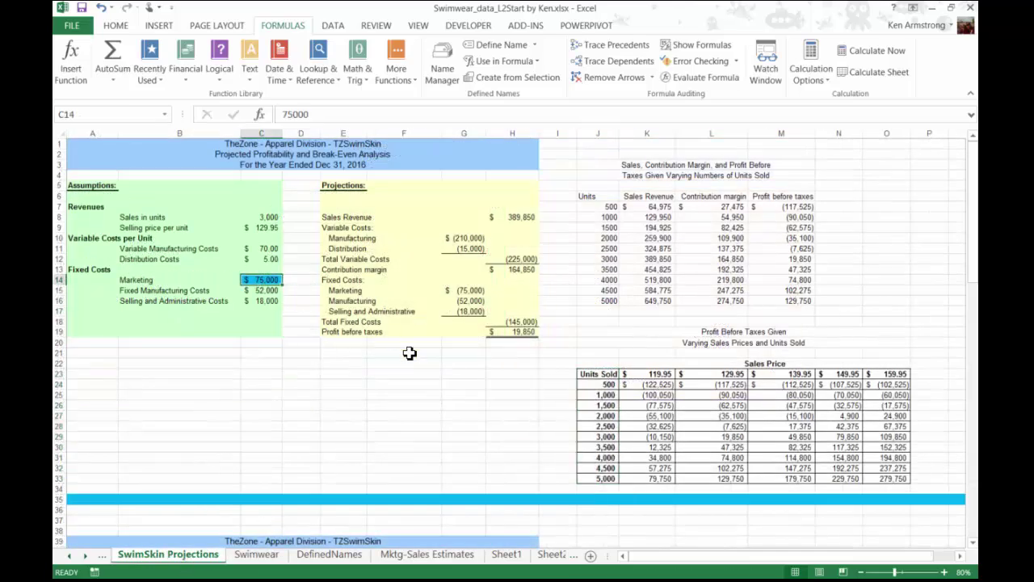
scroll(409, 353, "down", 2)
left_click_drag(602, 311, 885, 416)
scroll(468, 357, "down", 6)
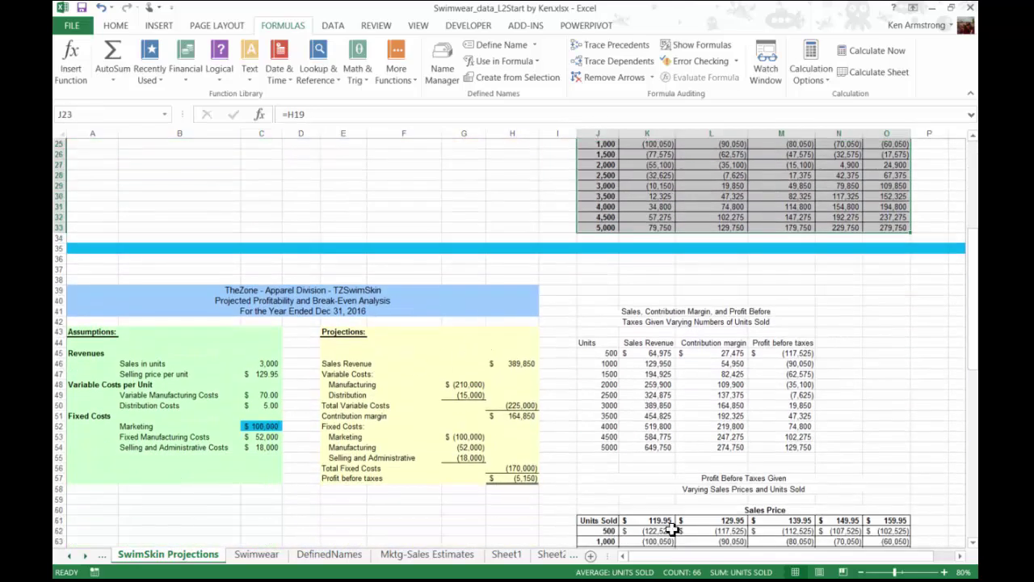
left_click(261, 425)
scroll(547, 388, "down", 5)
scroll(555, 388, "down", 1)
left_click_drag(607, 337, 897, 449)
scroll(401, 357, "down", 4)
scroll(401, 357, "down", 2)
left_click(275, 450)
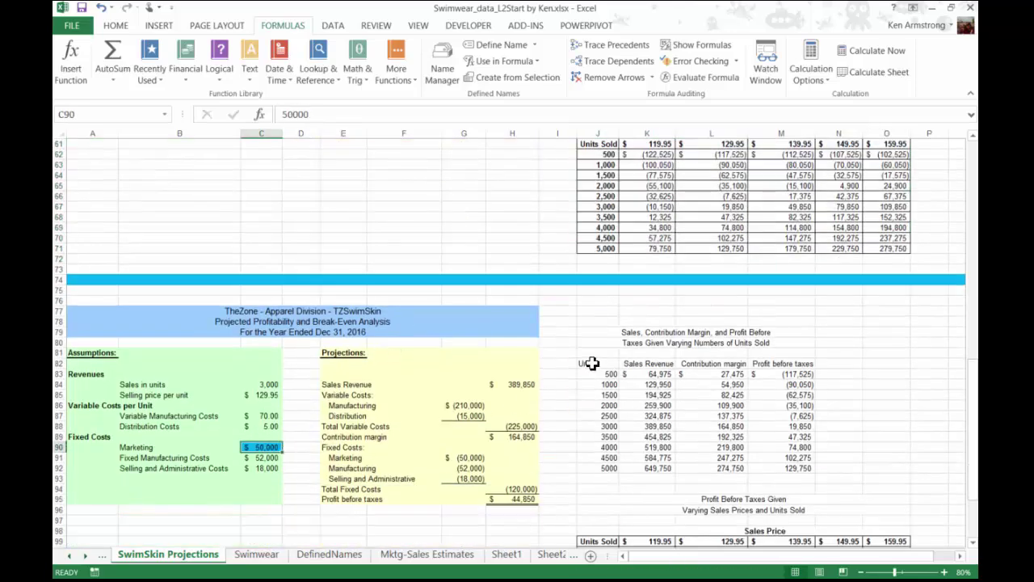
scroll(591, 362, "down", 5)
left_click_drag(610, 386, 900, 489)
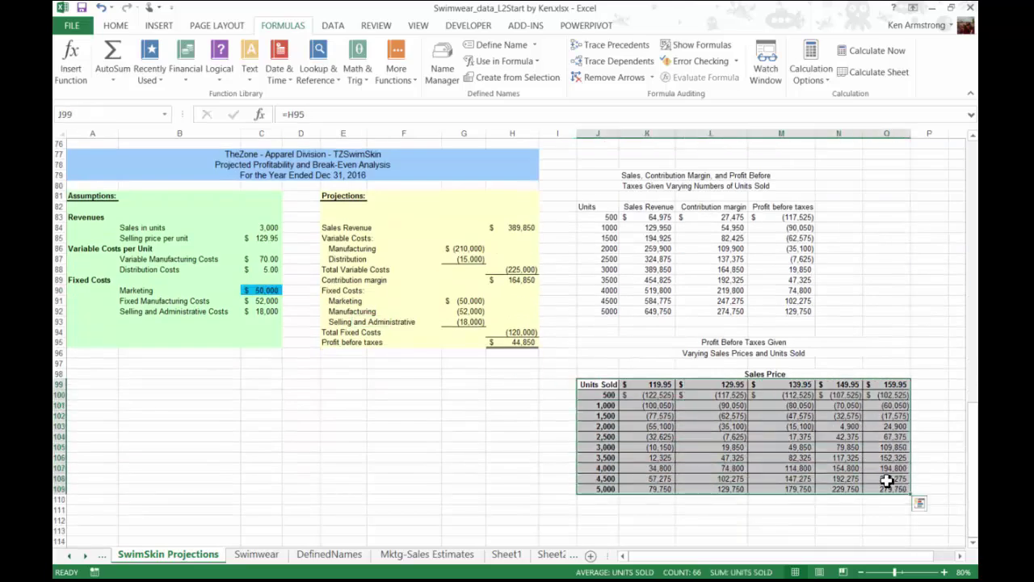
scroll(825, 454, "up", 6)
scroll(826, 454, "up", 19)
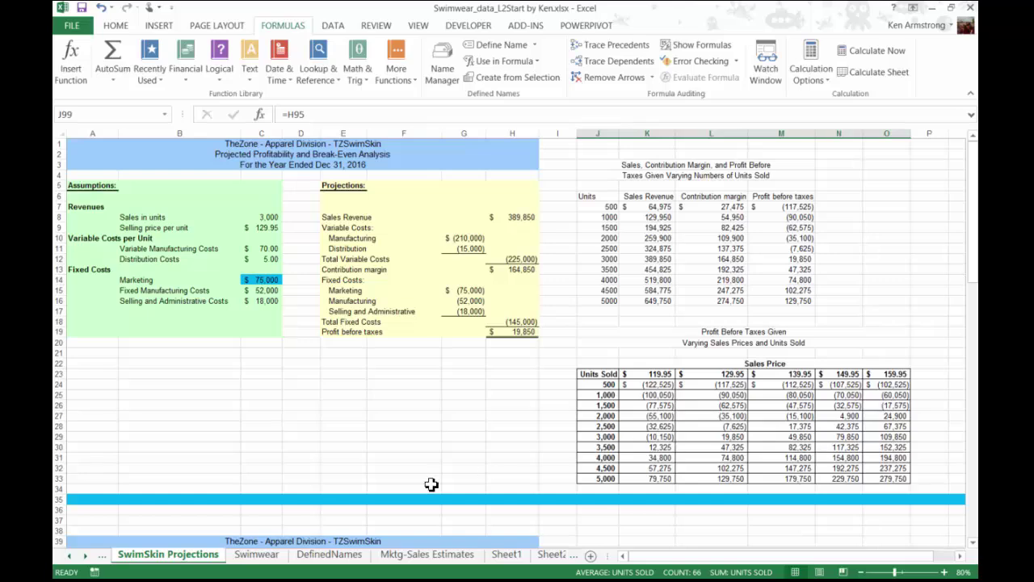
Step: Return to the Swimwear sheet and select its assumptions block for review
left_click(271, 556)
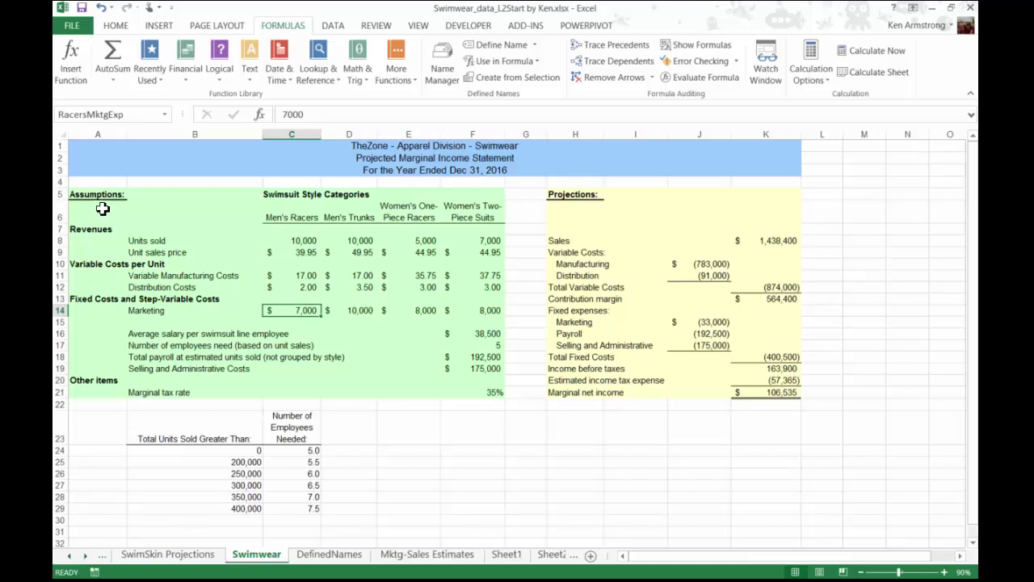
left_click_drag(102, 197, 400, 396)
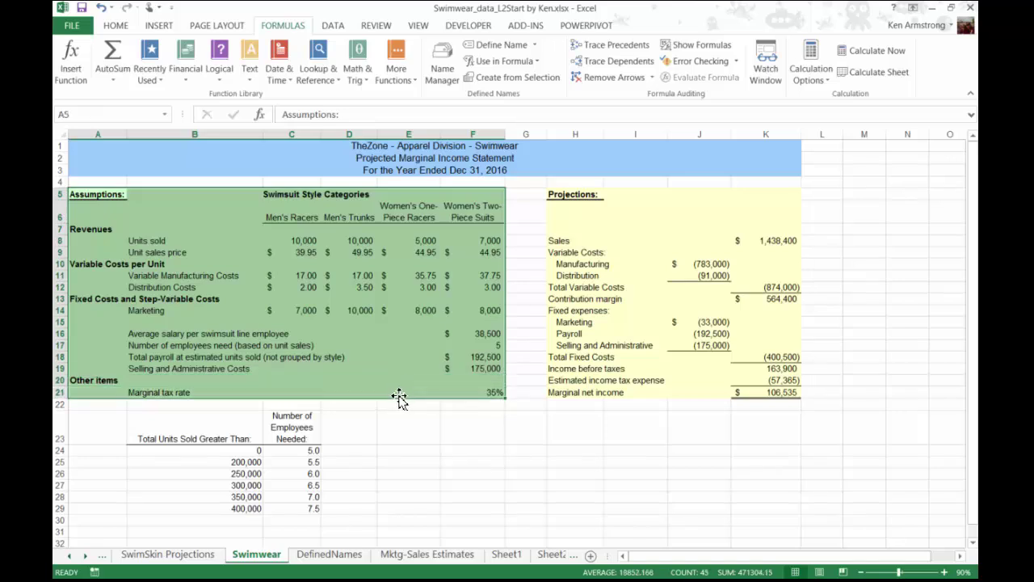
left_click(397, 344)
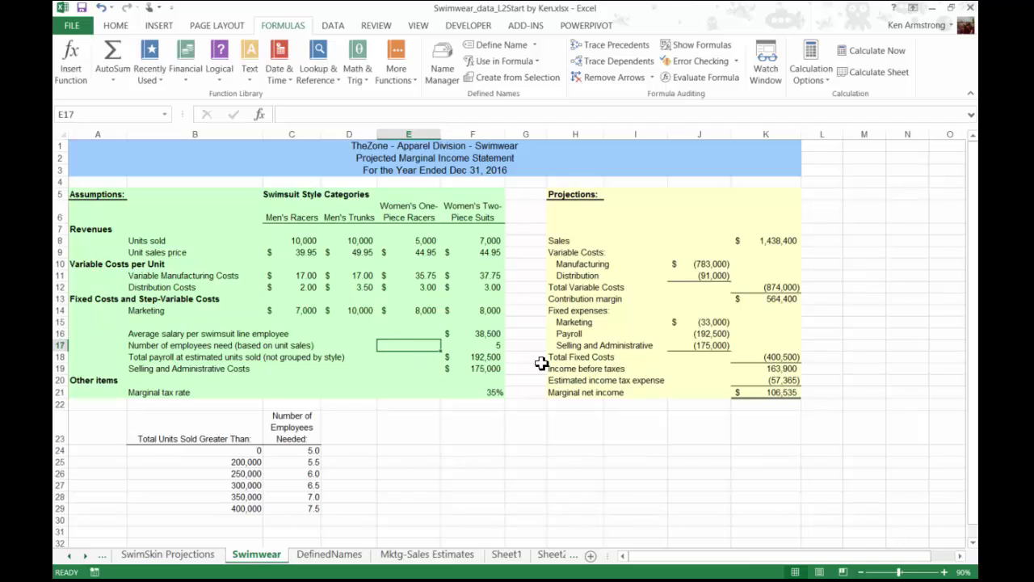
left_click_drag(766, 240, 773, 393)
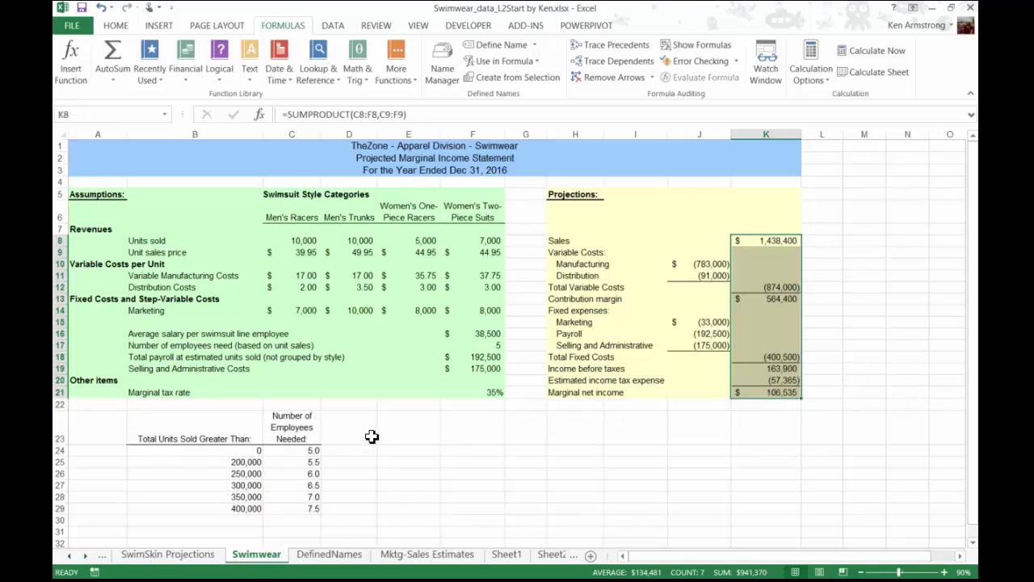
left_click(300, 240)
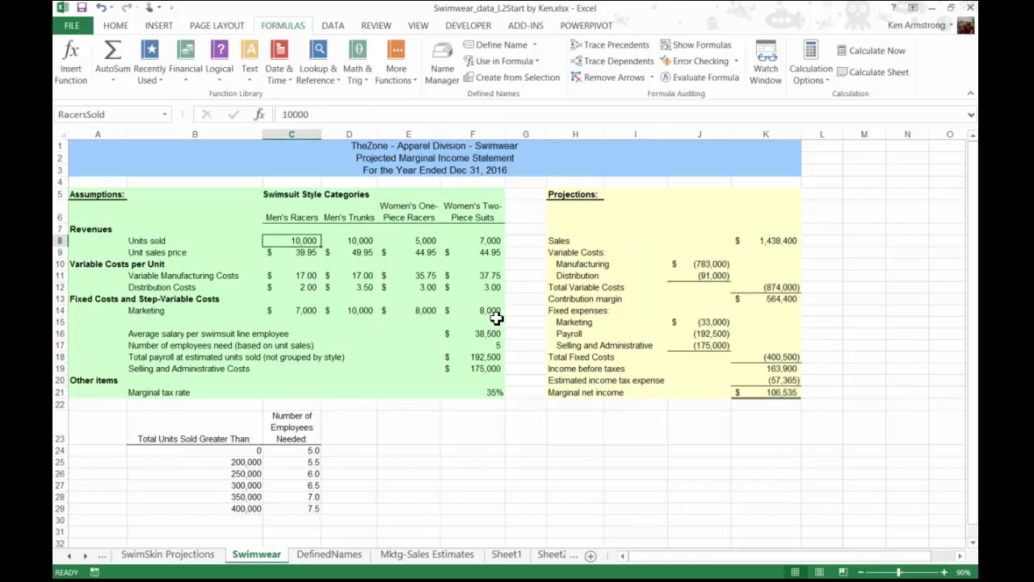
left_click(98, 195)
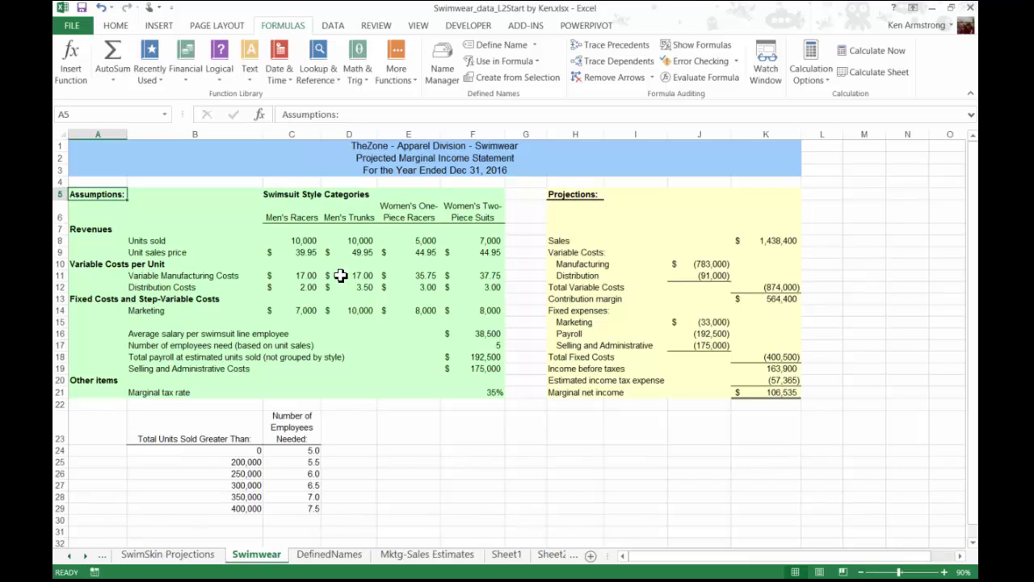
left_click_drag(302, 241, 493, 396)
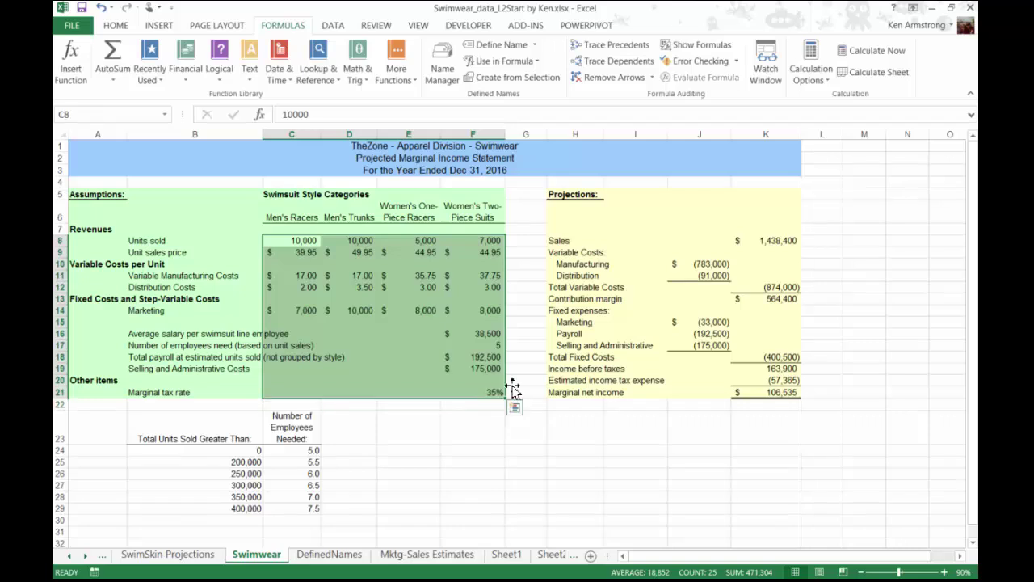
left_click_drag(700, 242, 760, 394)
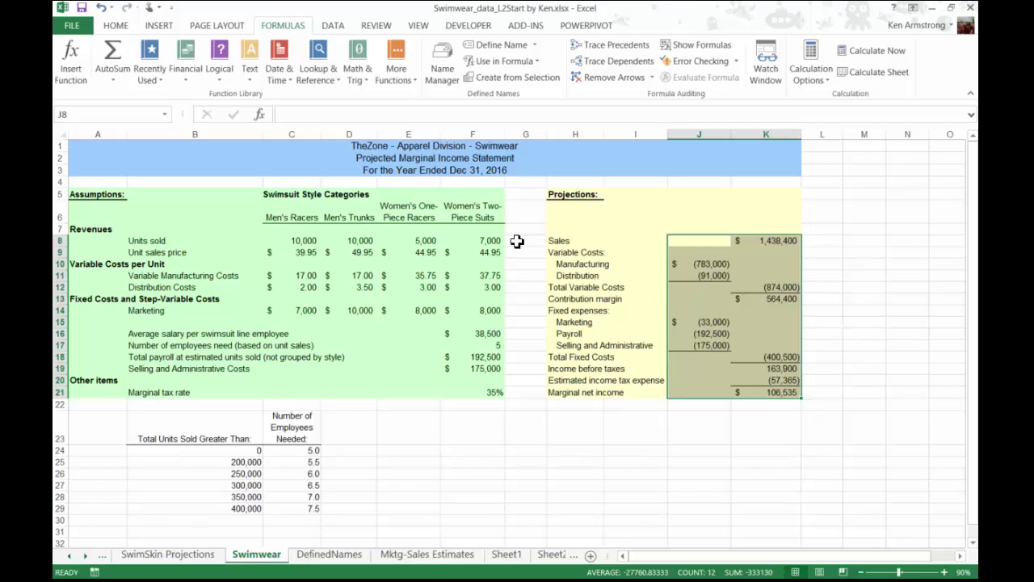
left_click(431, 159)
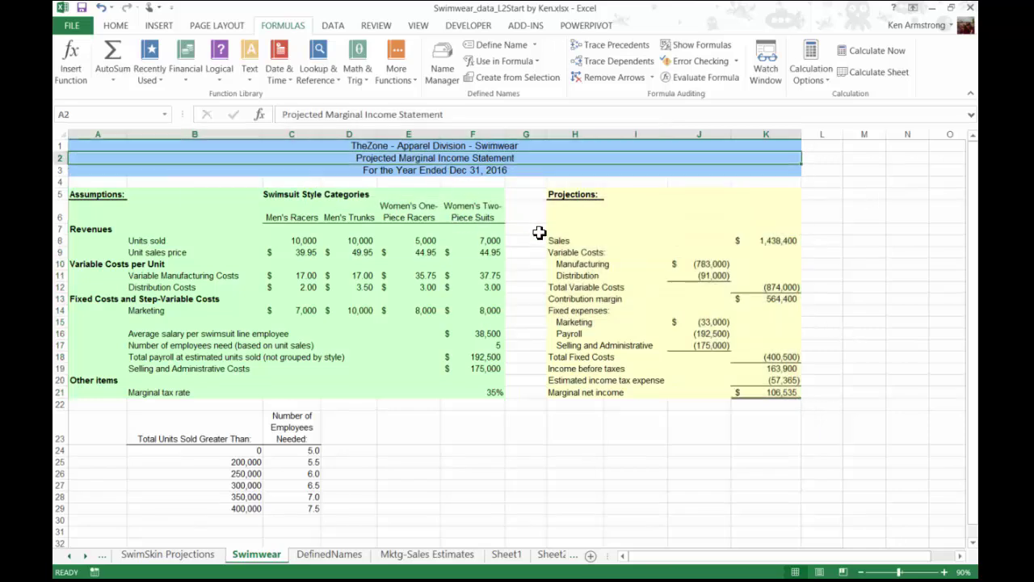
left_click(358, 211)
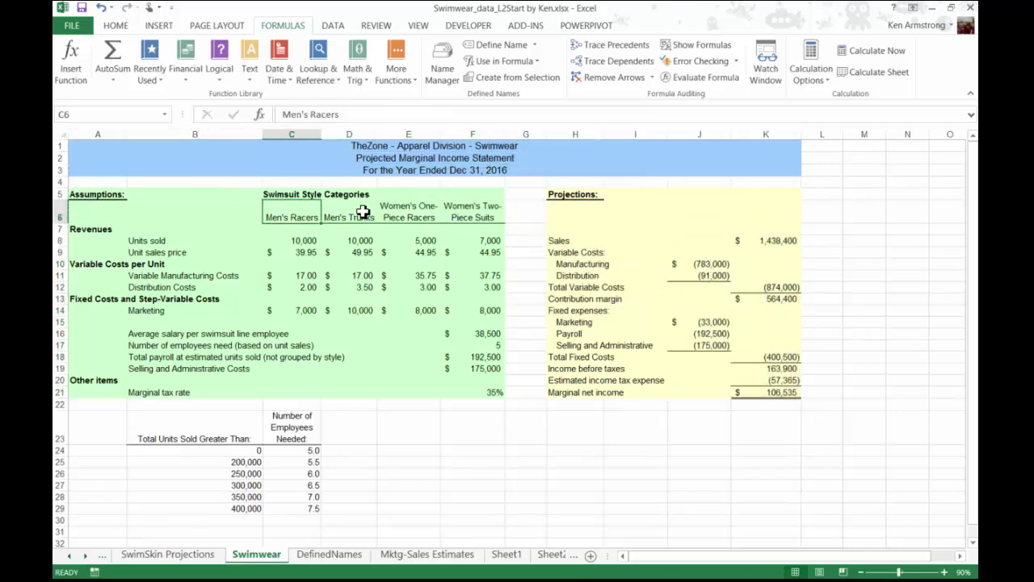
left_click(408, 211)
left_click(472, 212)
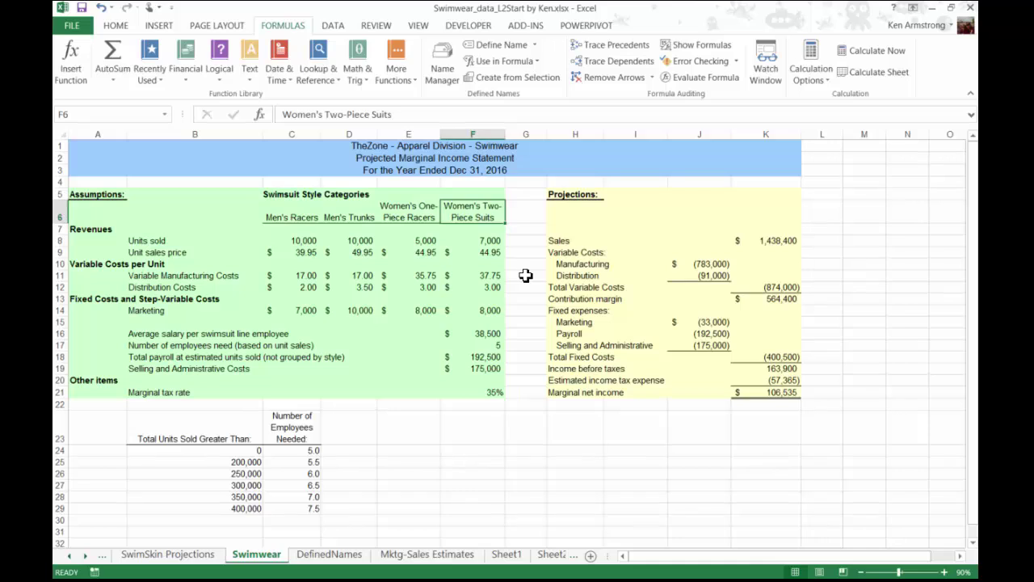
left_click(782, 394)
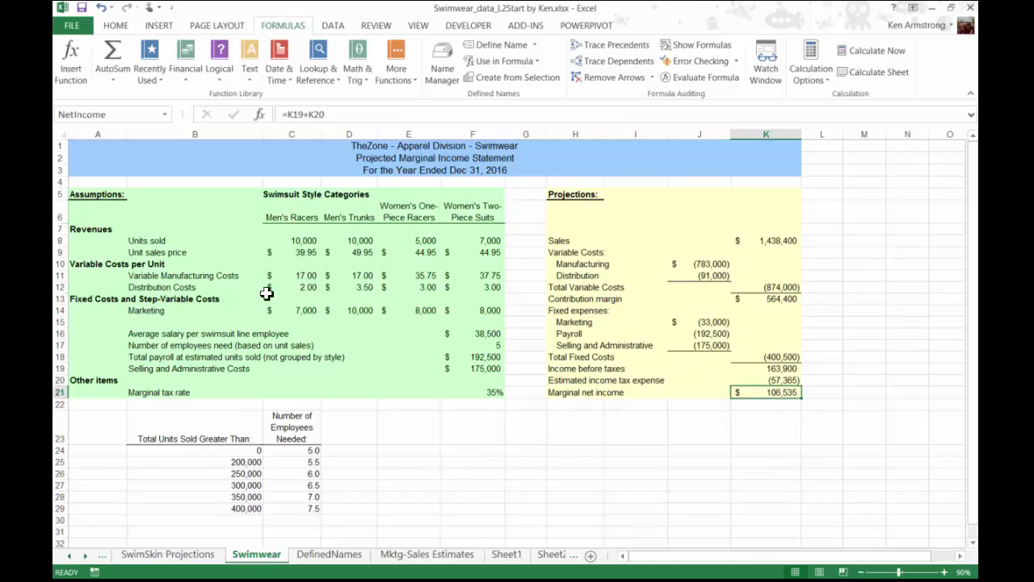
left_click_drag(282, 310, 473, 315)
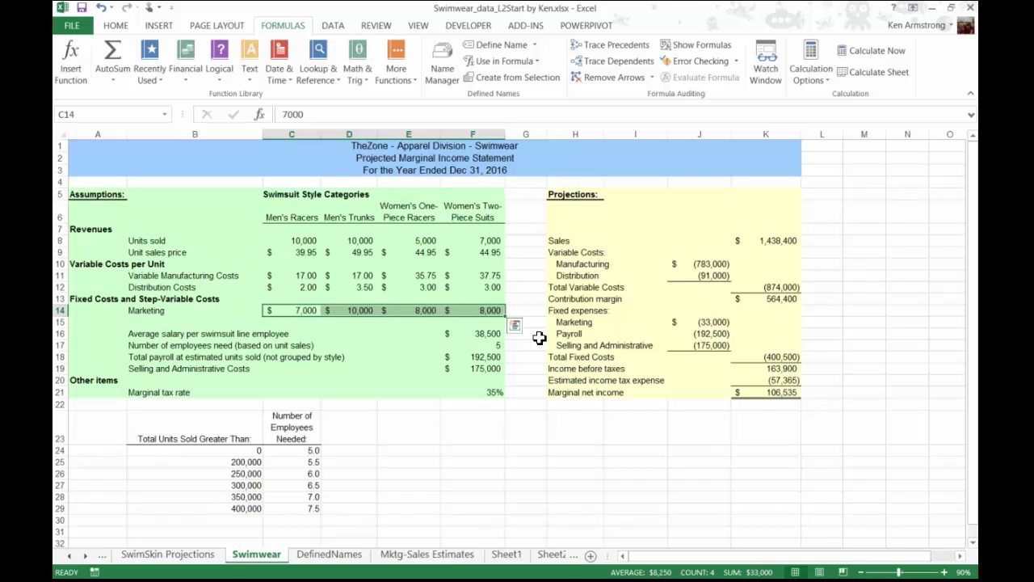
left_click_drag(762, 242, 773, 393)
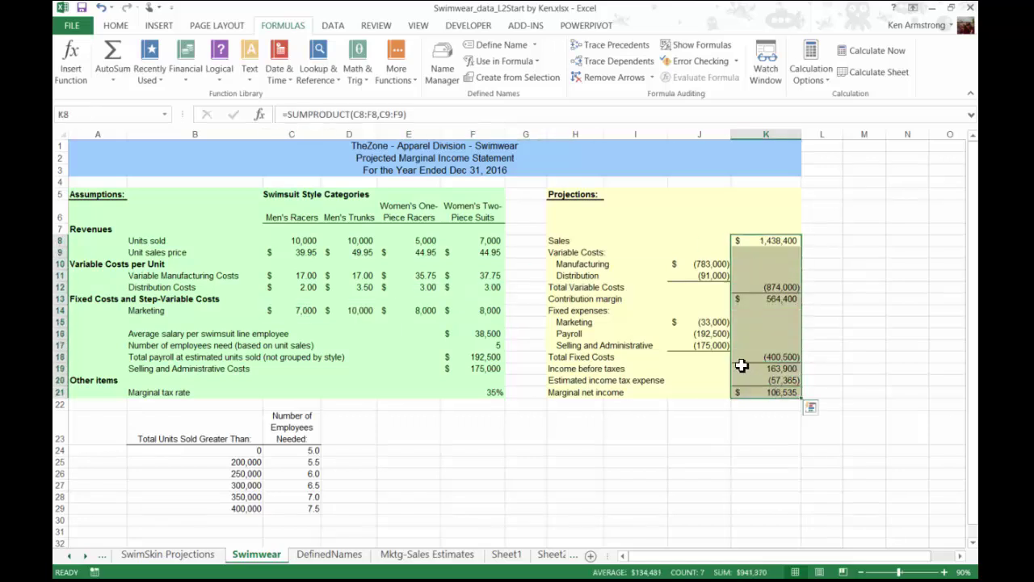
left_click(303, 240)
left_click_drag(303, 241, 477, 240)
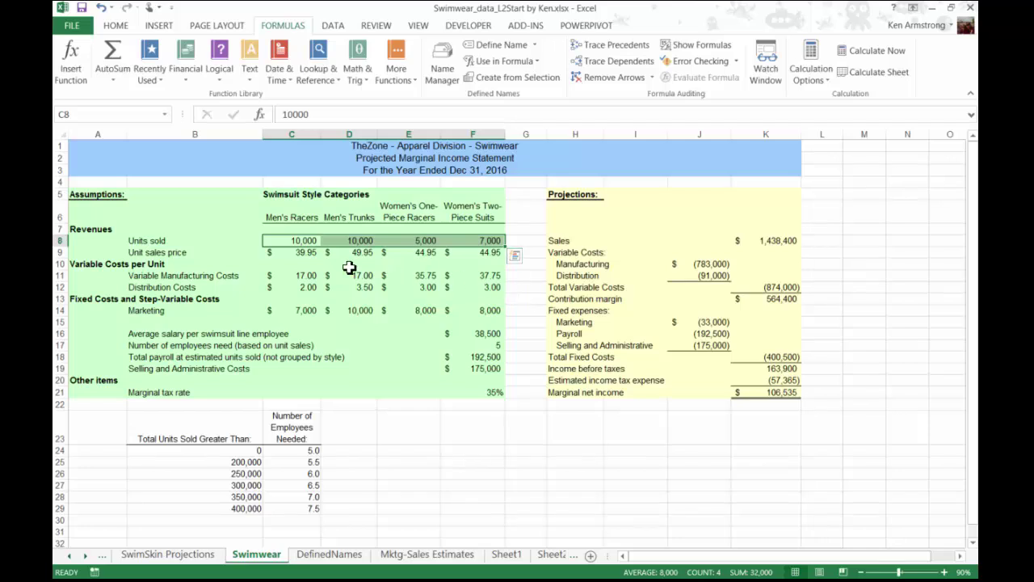
left_click_drag(298, 276, 485, 276)
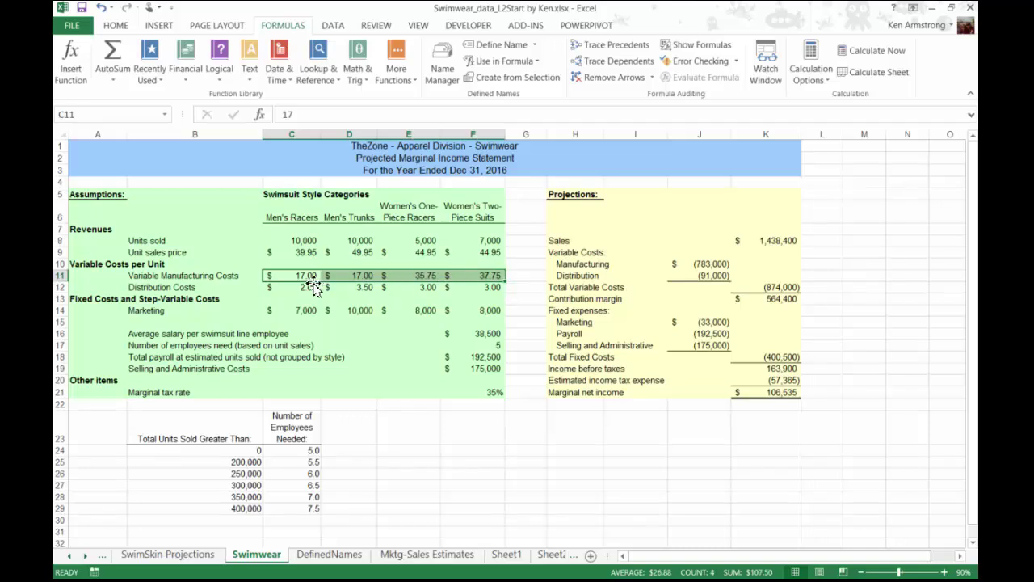
left_click(496, 369)
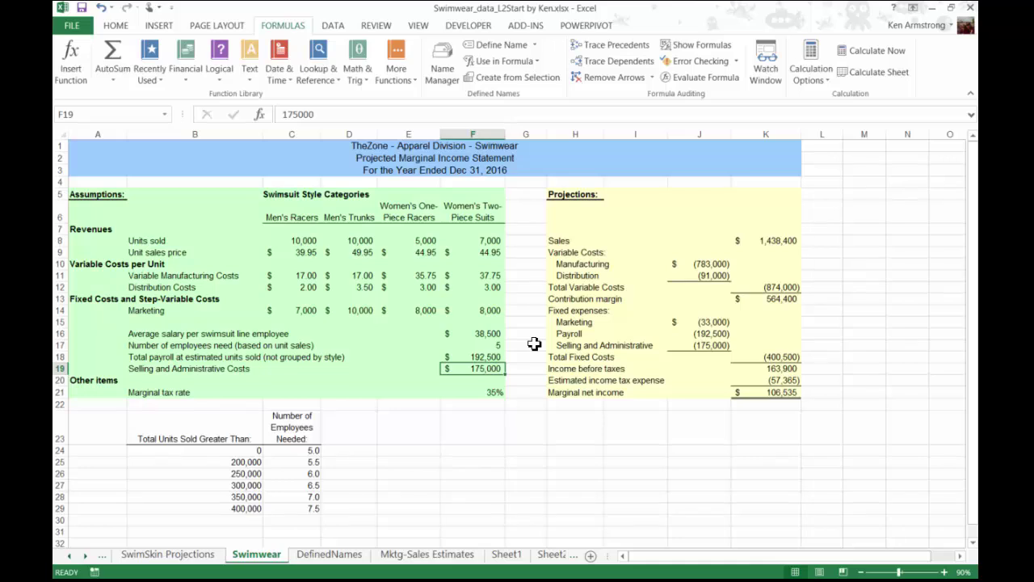
left_click(489, 395)
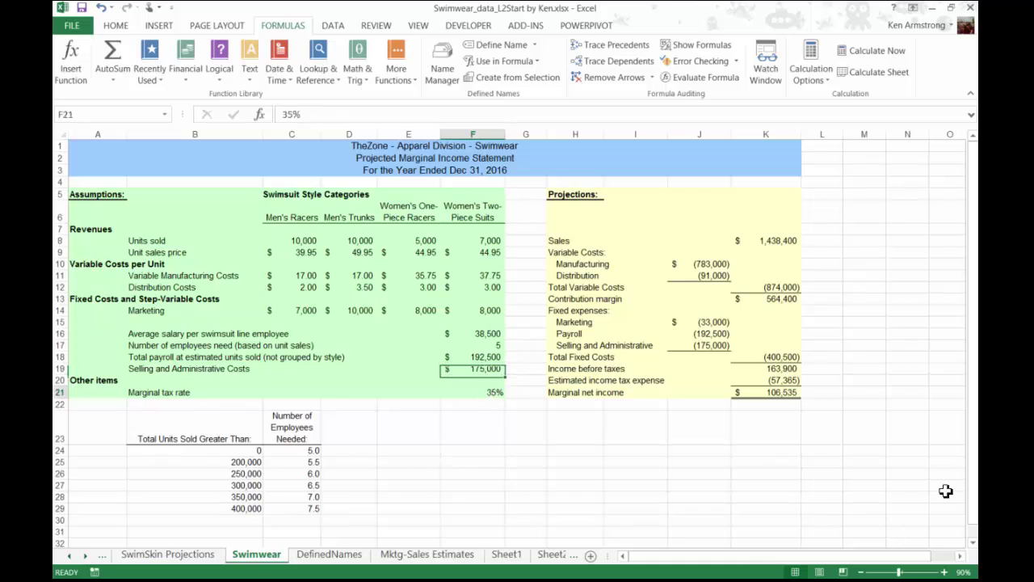
left_click(788, 381)
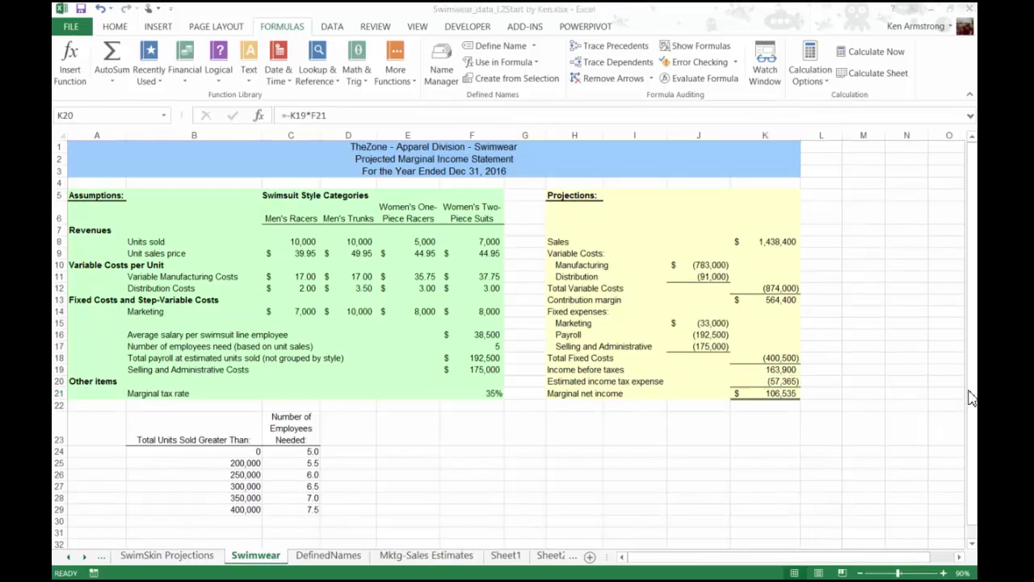
left_click(319, 115)
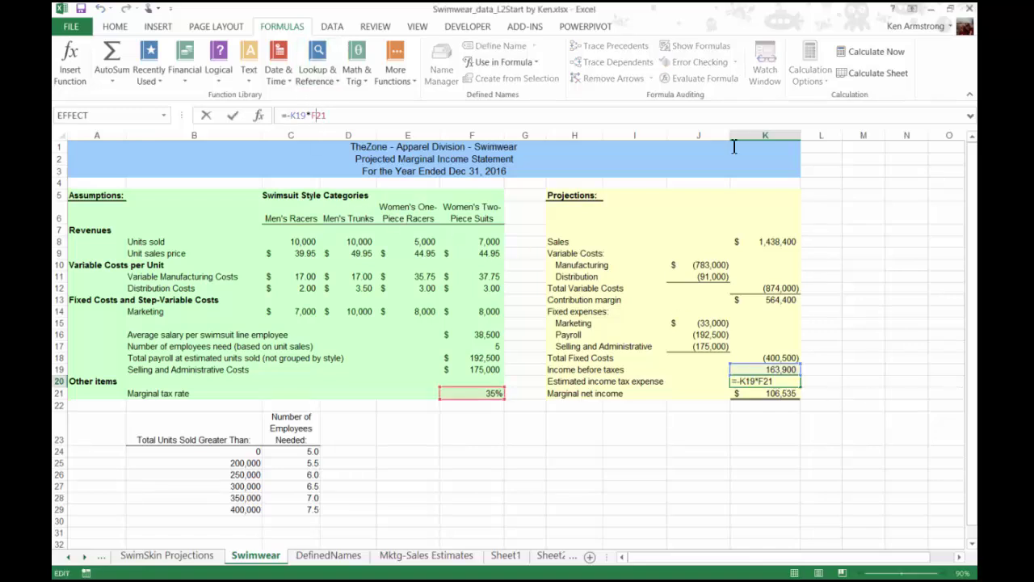
key("Return")
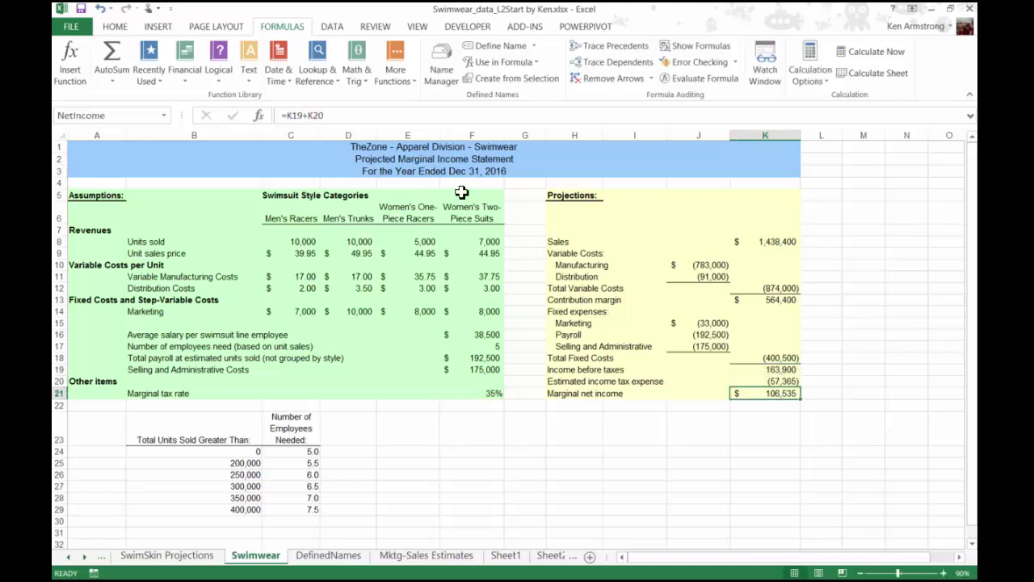
left_click(792, 380)
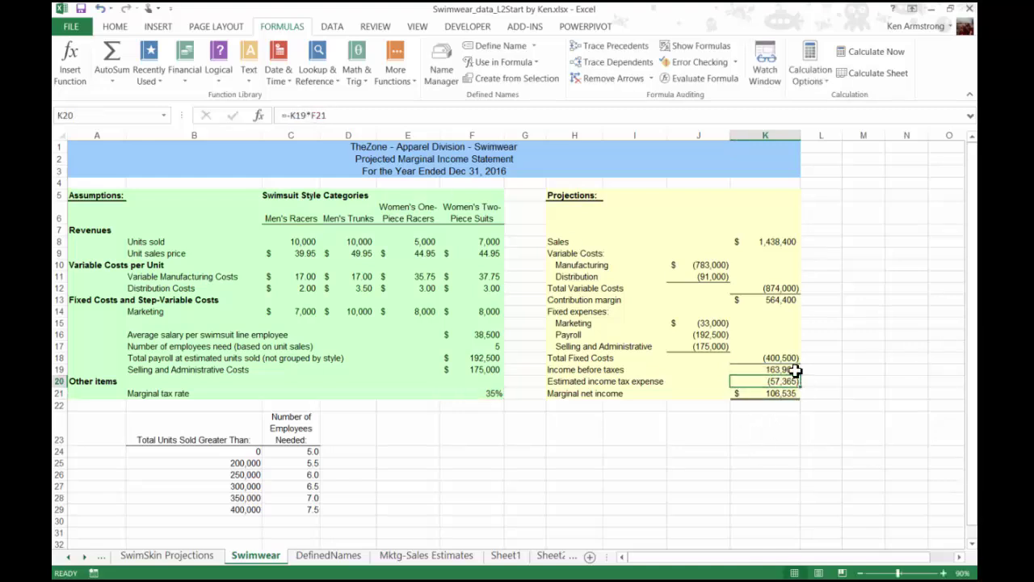
left_click(791, 369)
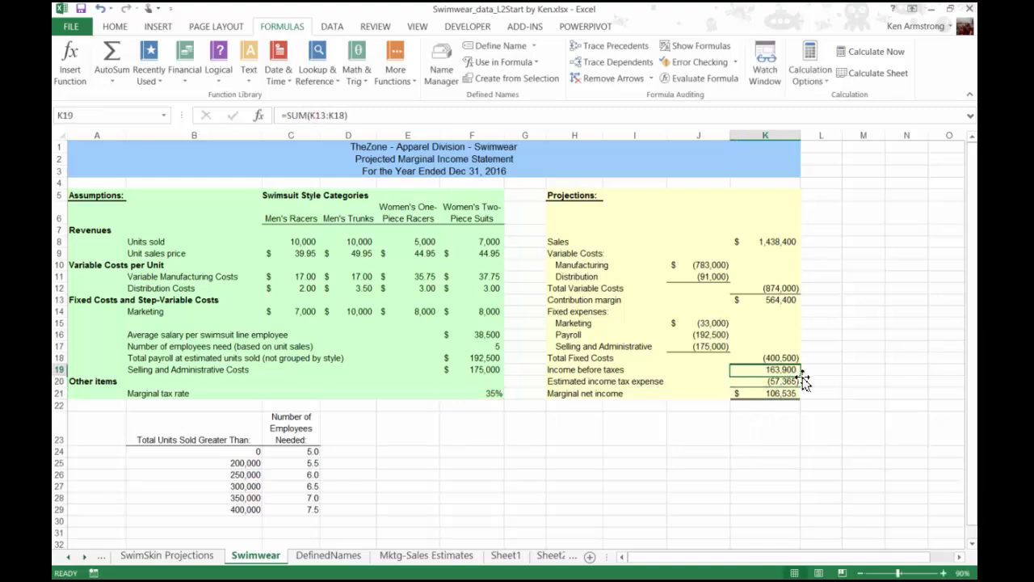
type("-100000")
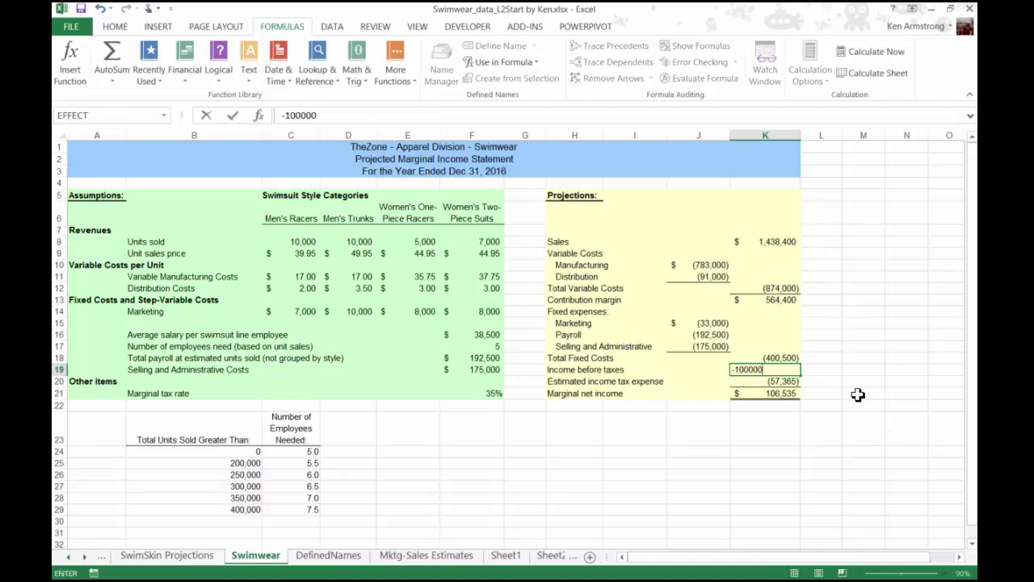
key("Return")
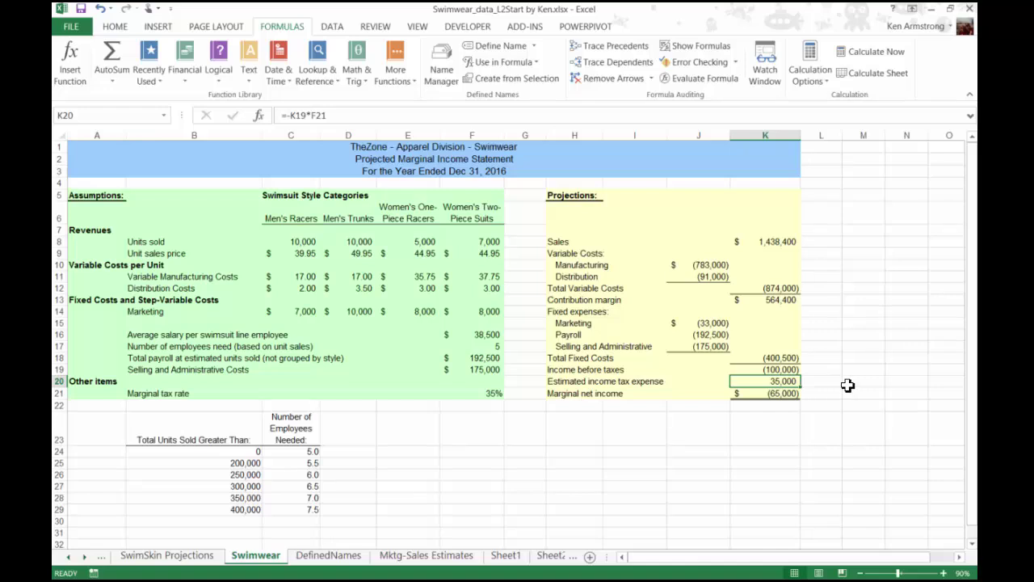
key("ctrl+z")
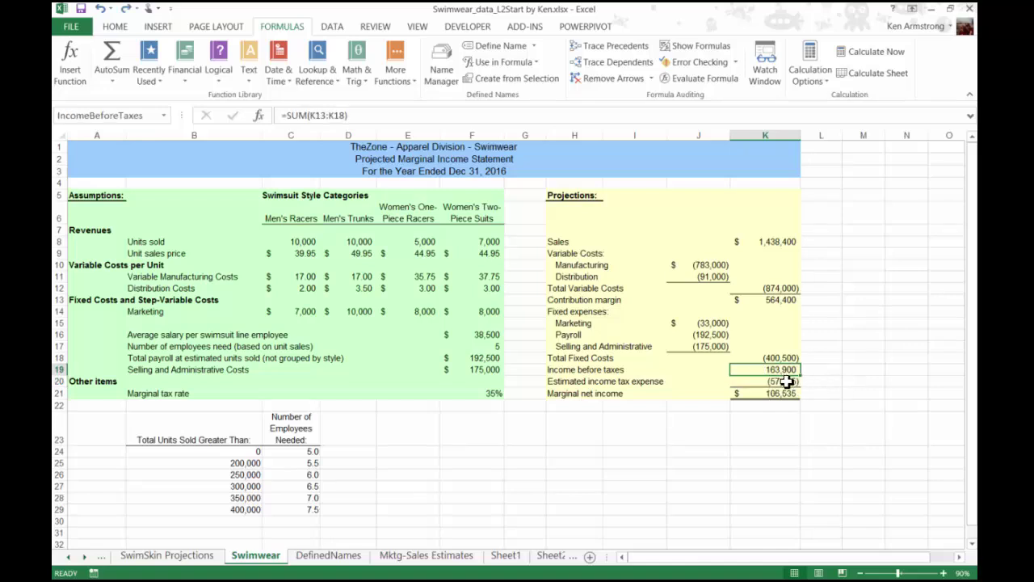
left_click(785, 381)
Step: Change K20's tax formula to =IF(K19>0,-K19*F21,0) so losses incur no tax
left_click(291, 115)
type("if(")
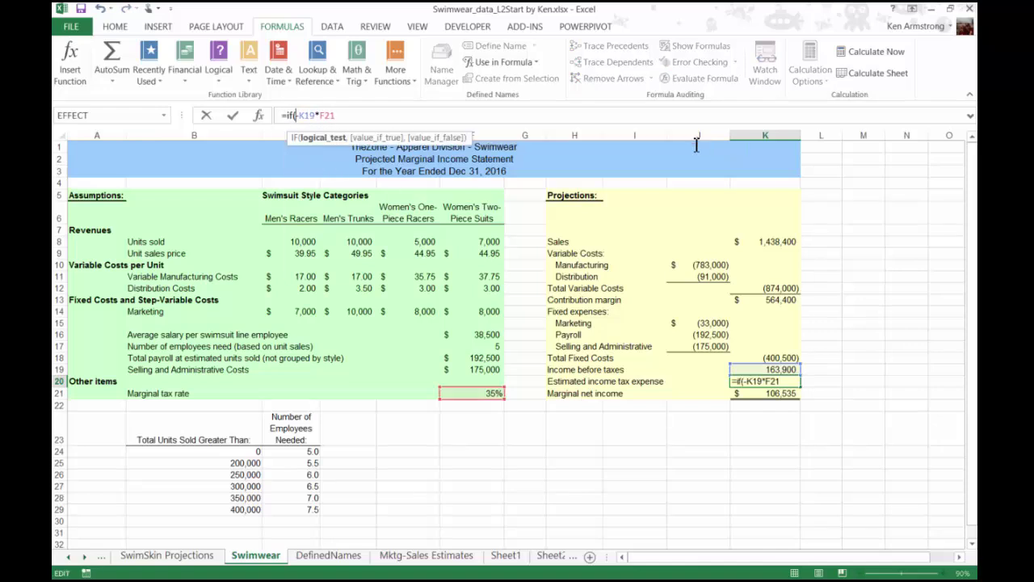
type("k19")
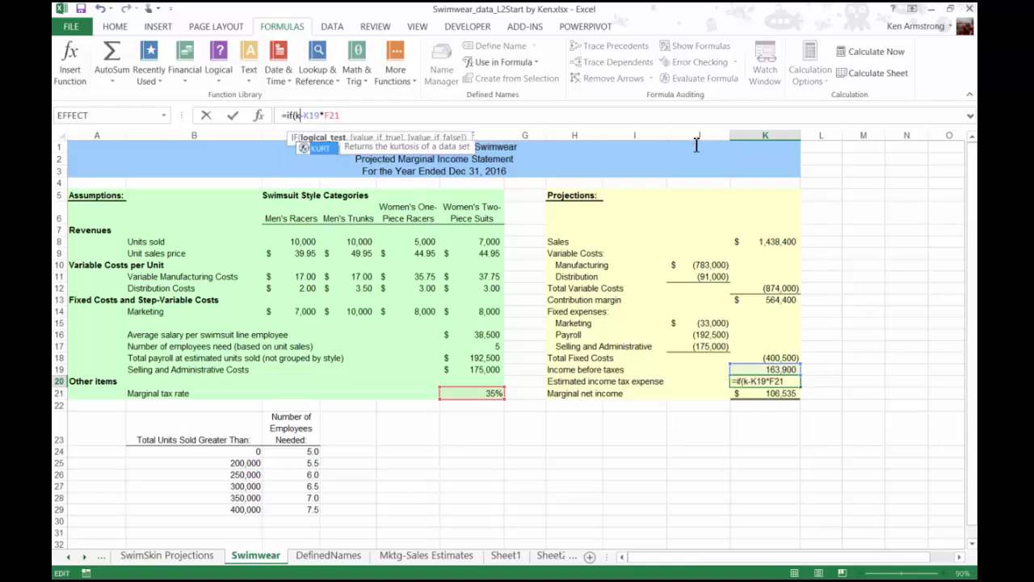
type(">0")
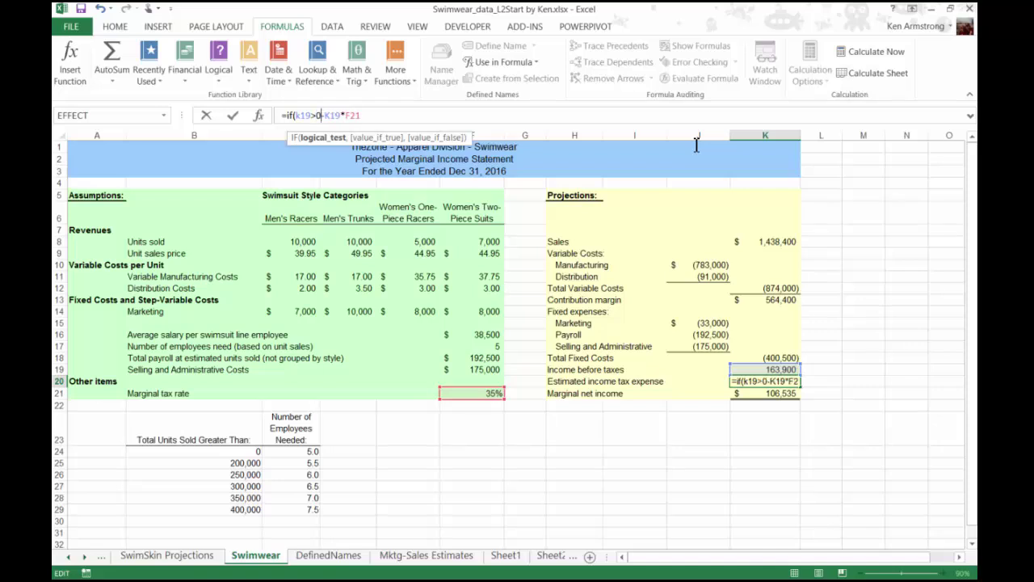
type(",-K19*F21,0")
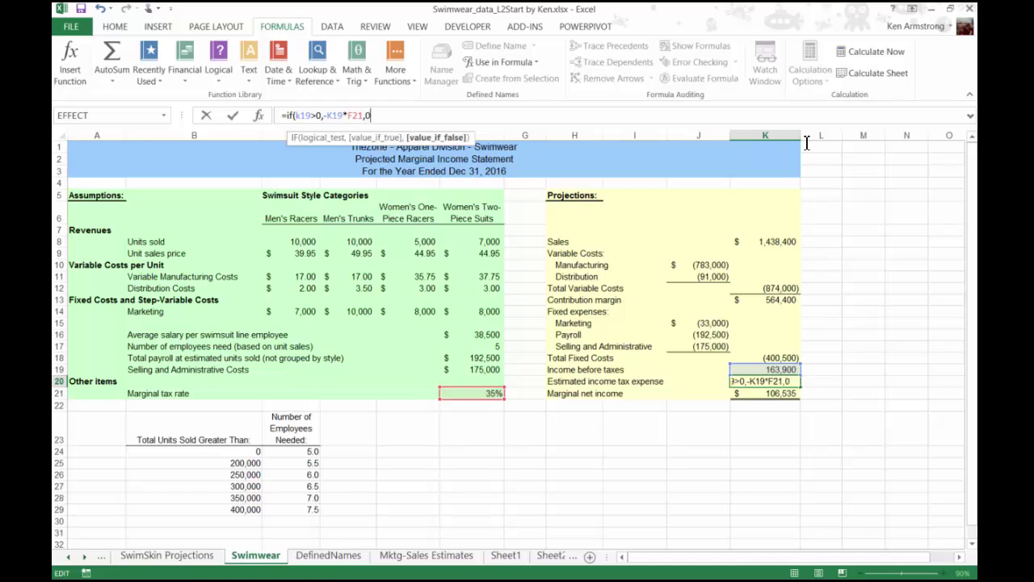
type(")")
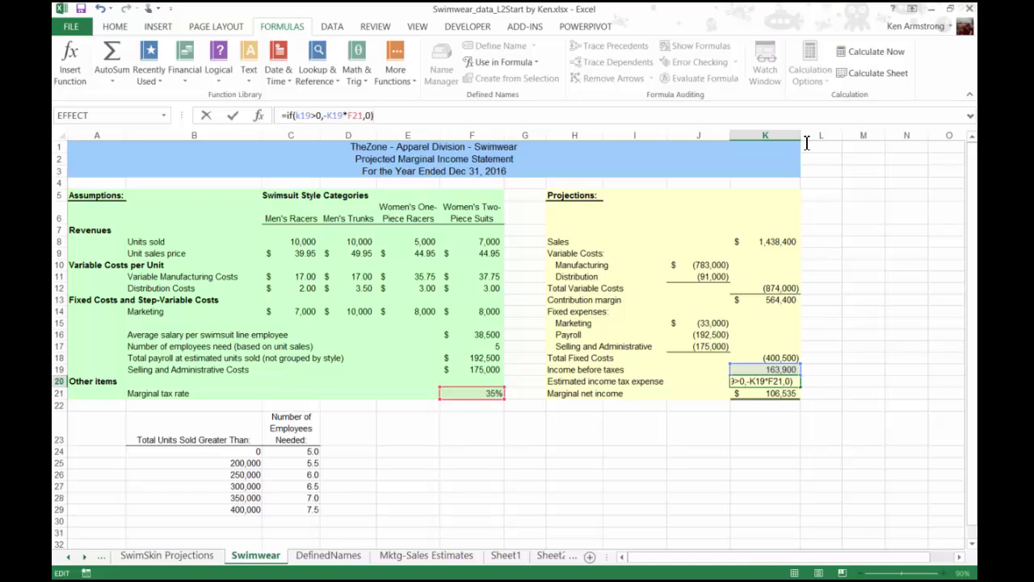
key("Return")
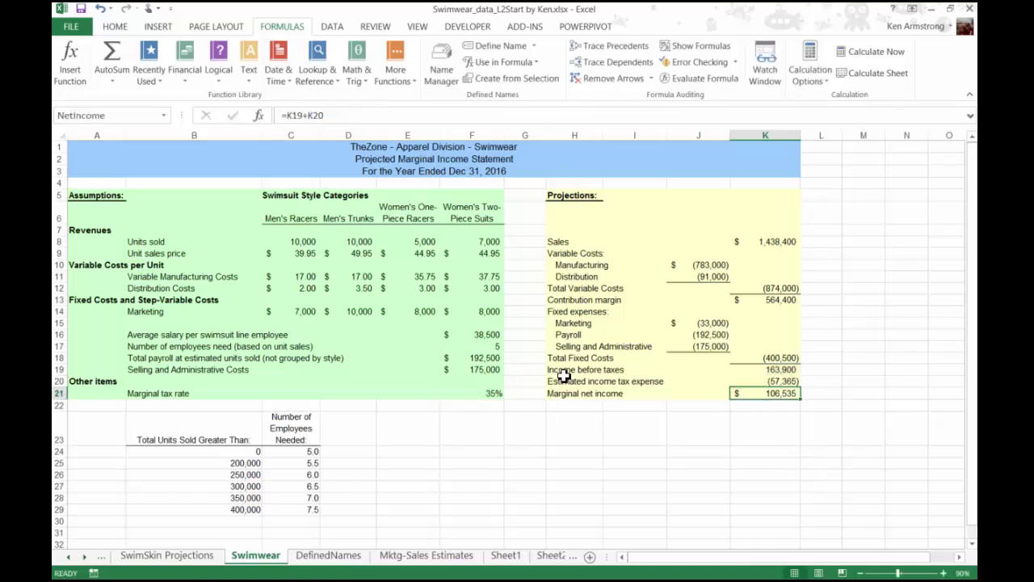
left_click(496, 360)
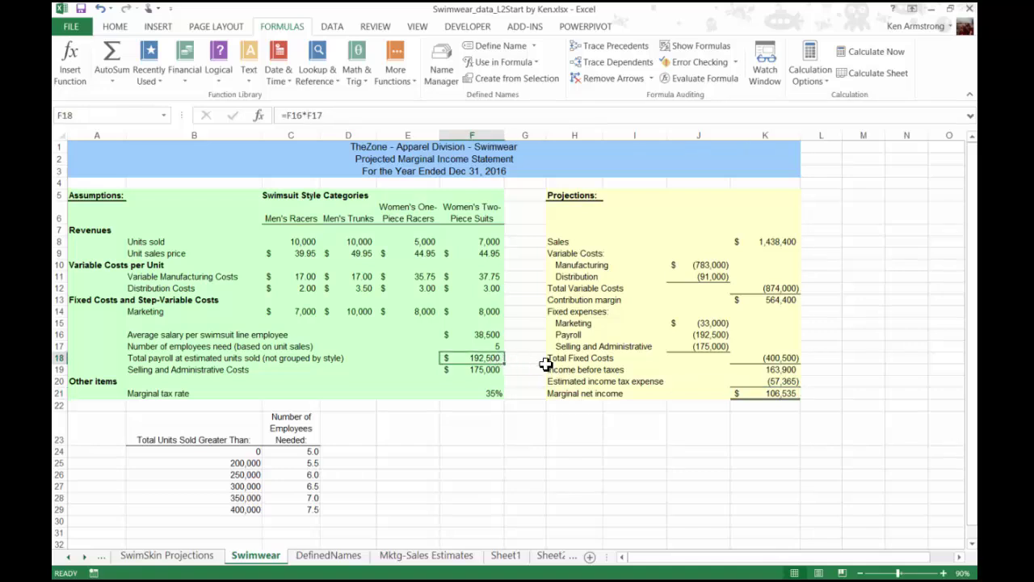
left_click(317, 116)
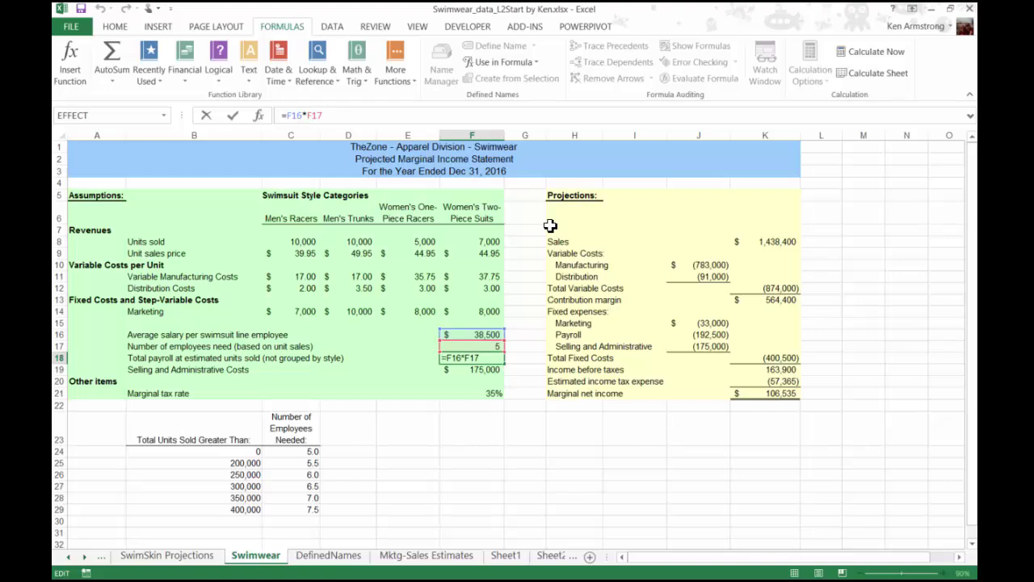
key("Return")
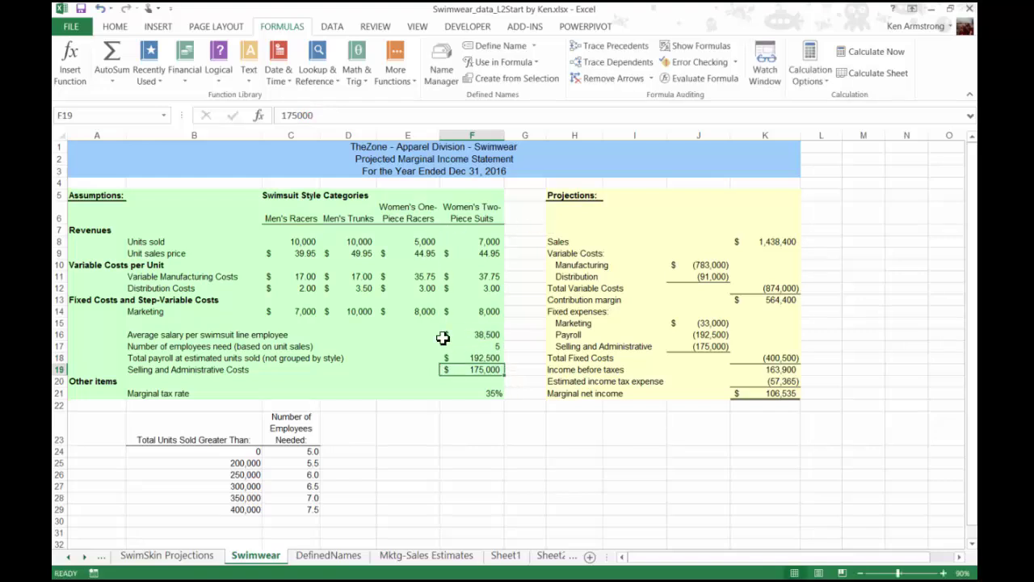
left_click(308, 454)
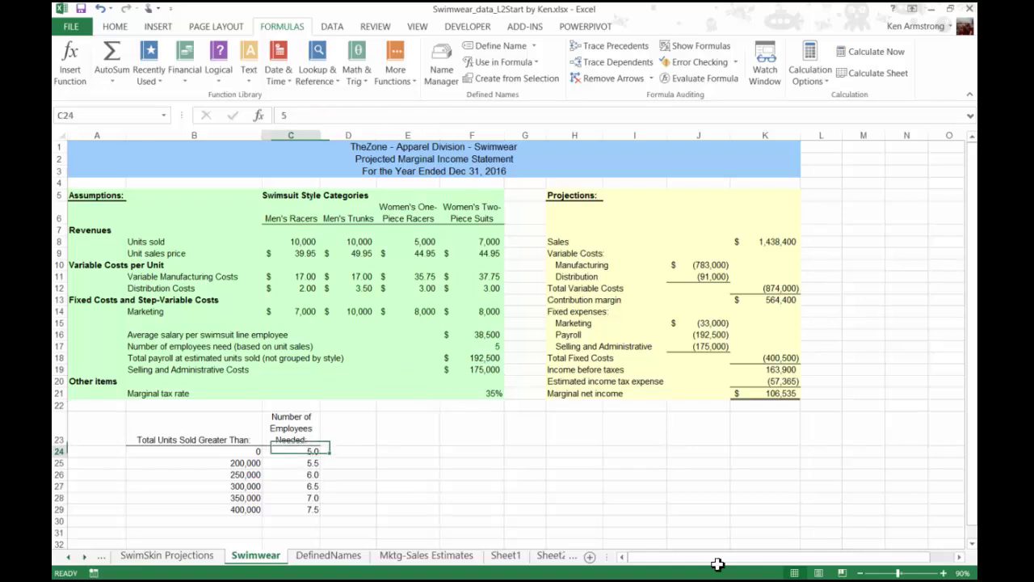
key("Left")
left_click_drag(234, 451, 231, 460)
left_click(303, 450)
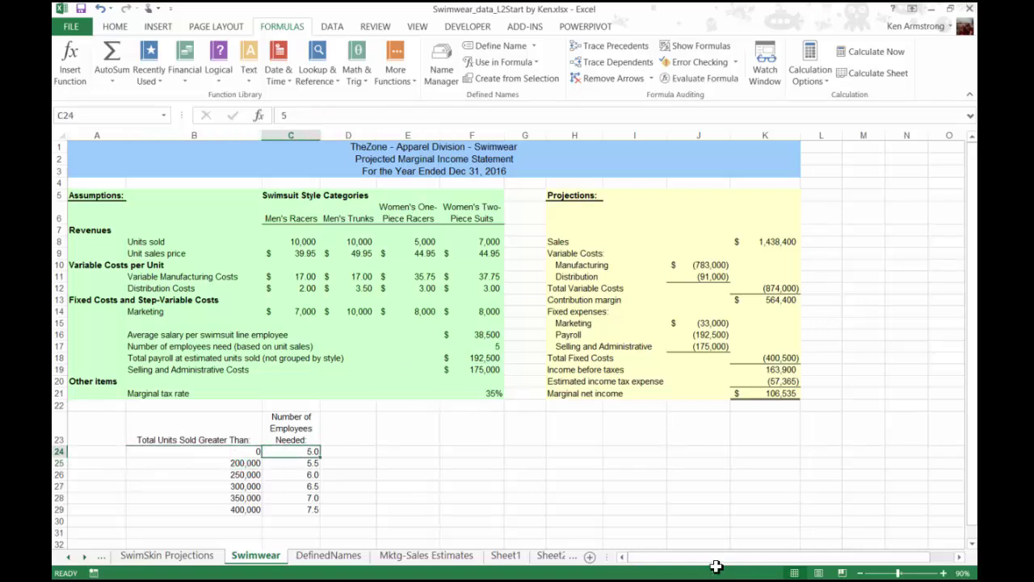
left_click(494, 335)
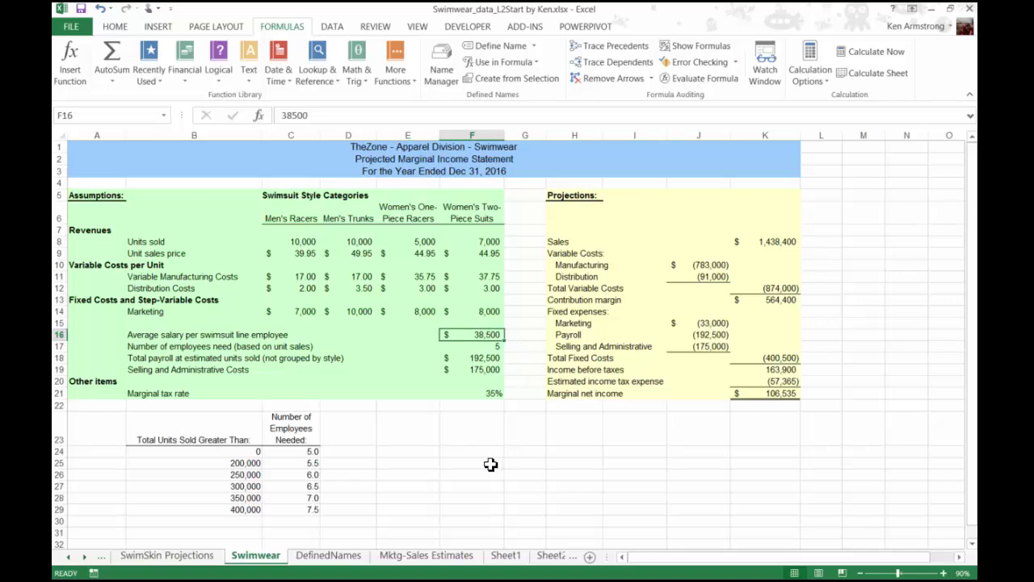
left_click(245, 453)
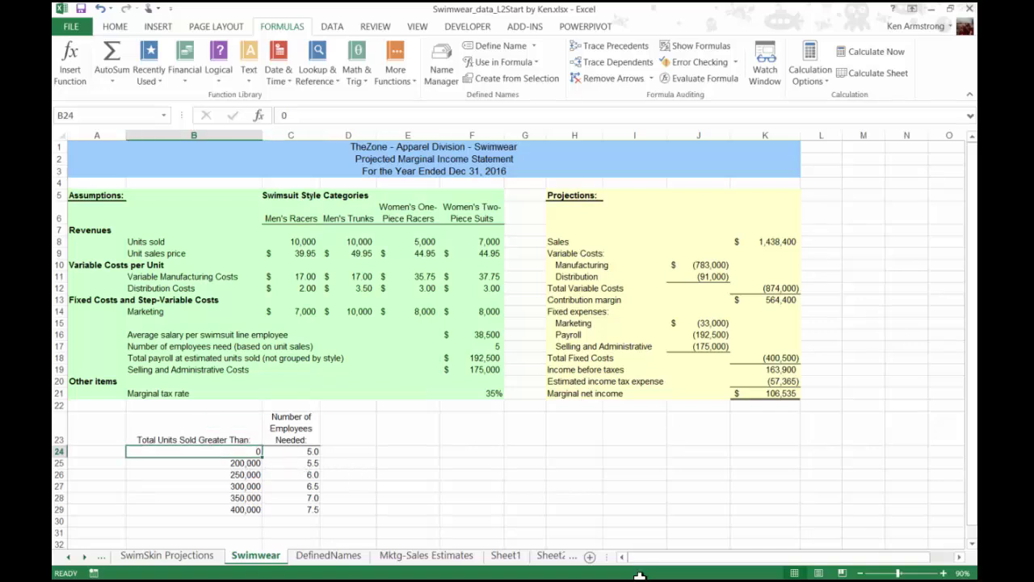
left_click(246, 463)
left_click(308, 467)
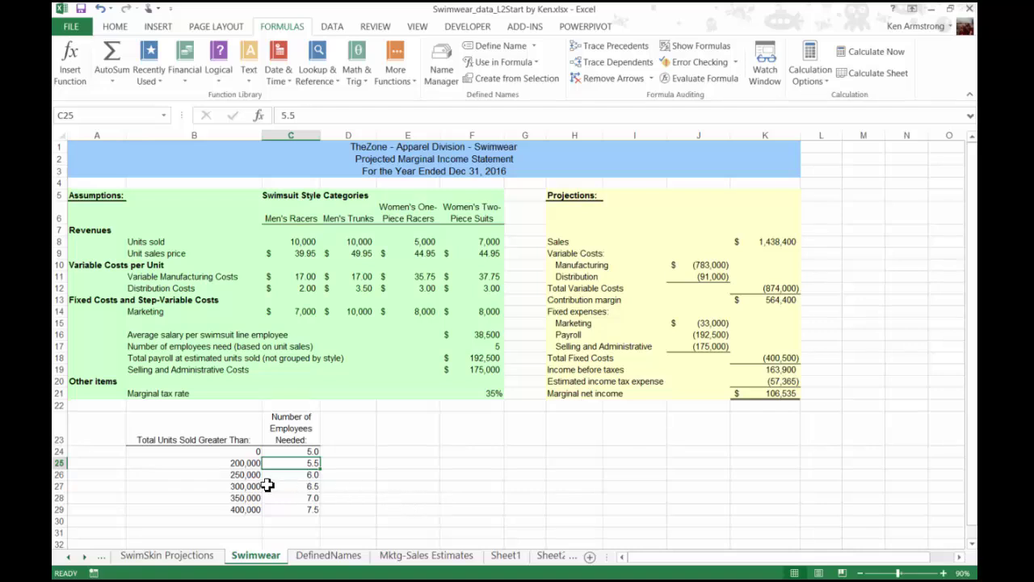
left_click_drag(214, 451, 287, 508)
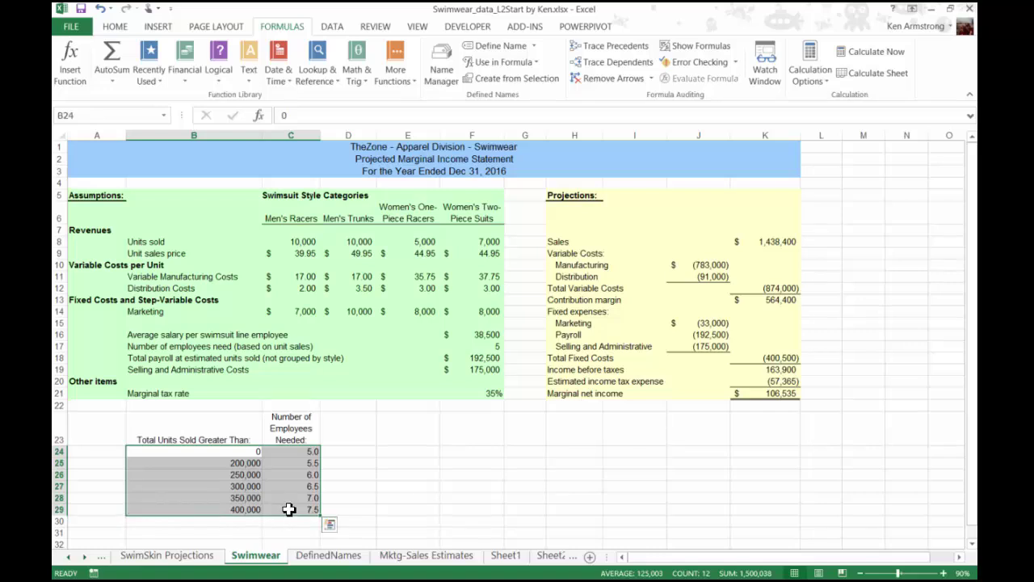
left_click(345, 453)
key("Down")
key("Down")
key("Down")
key("Down")
key("Down")
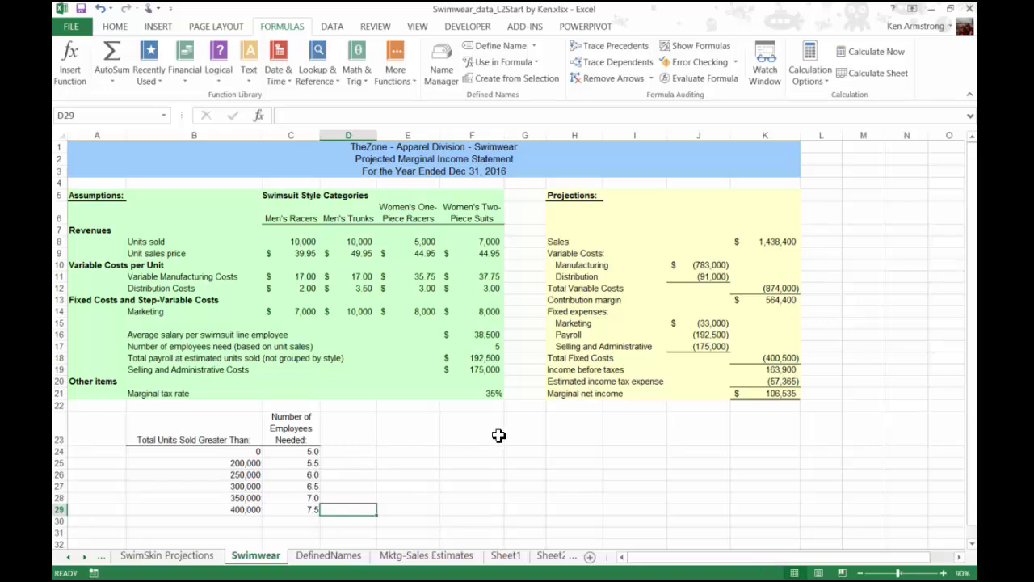
left_click(492, 346)
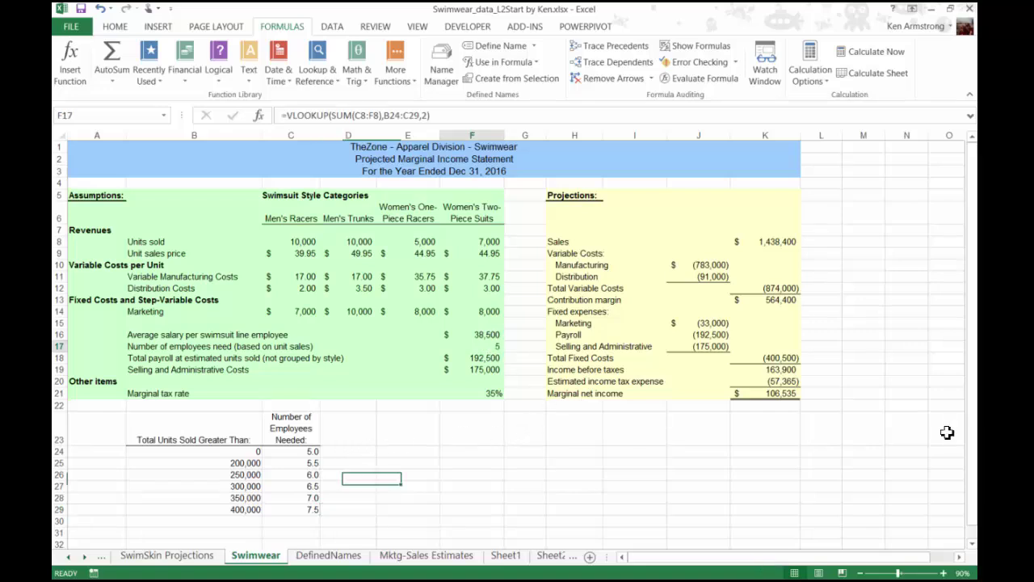
left_click(373, 115)
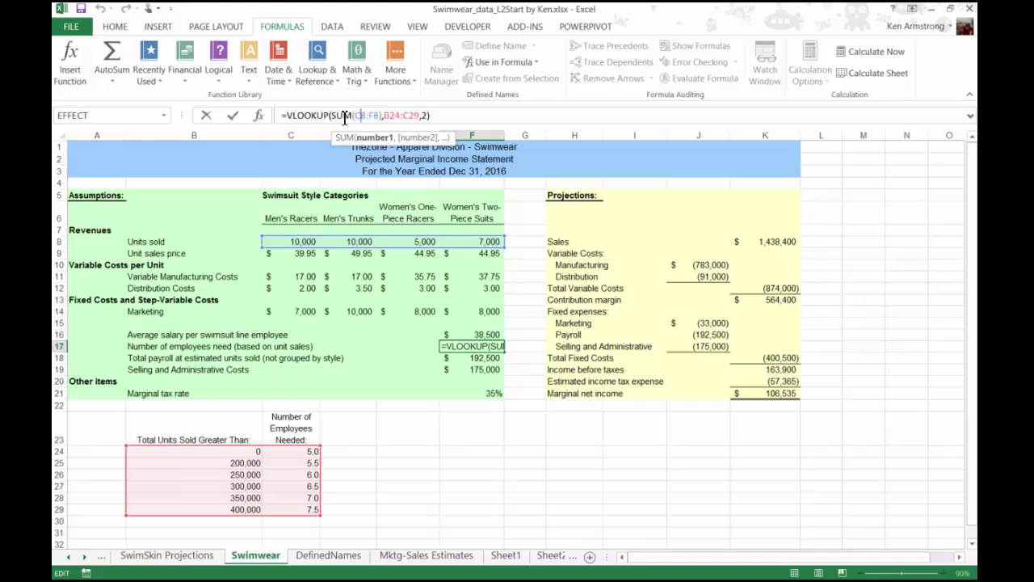
left_click_drag(332, 116, 404, 122)
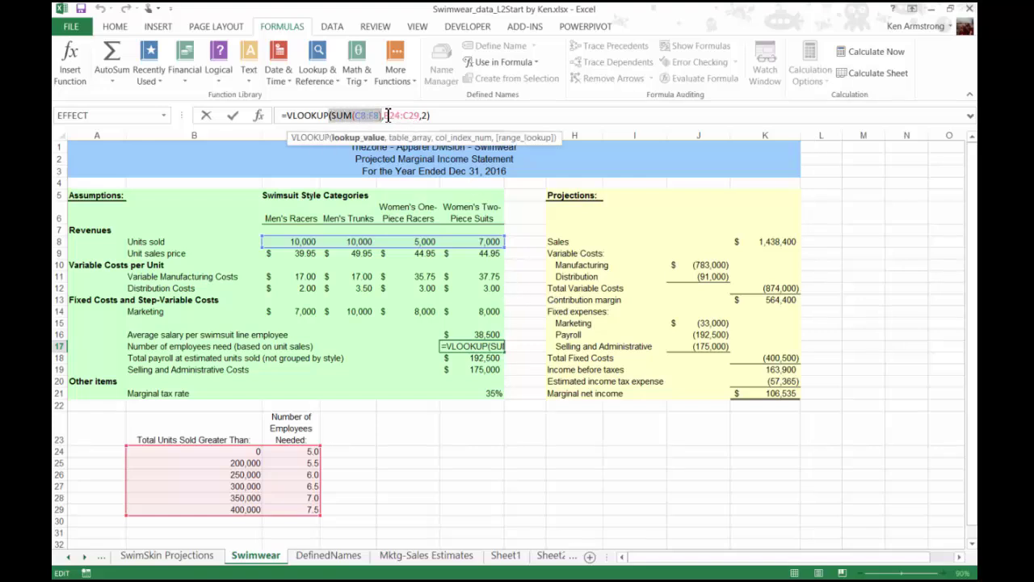
left_click_drag(384, 115, 421, 116)
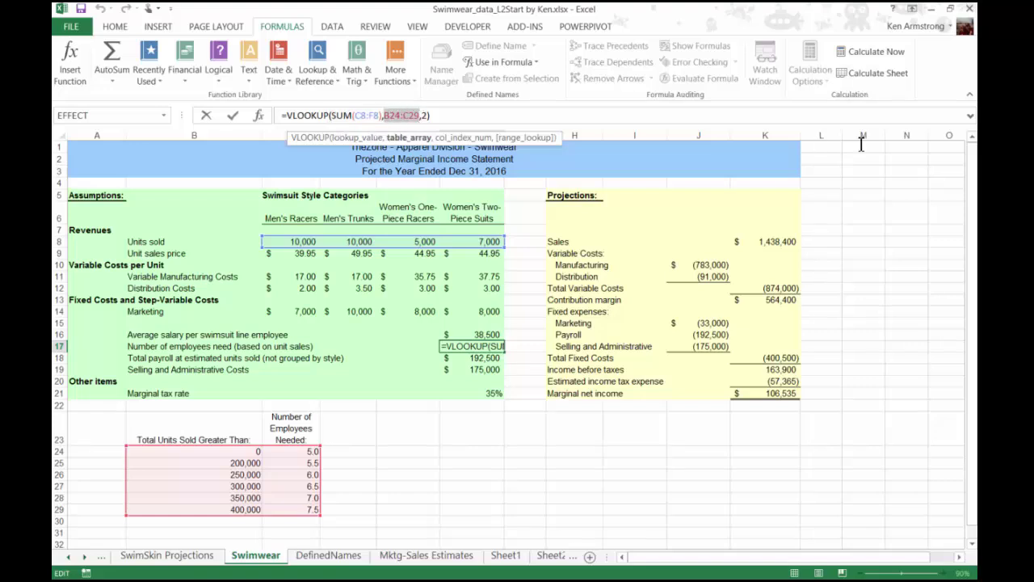
left_click(422, 115)
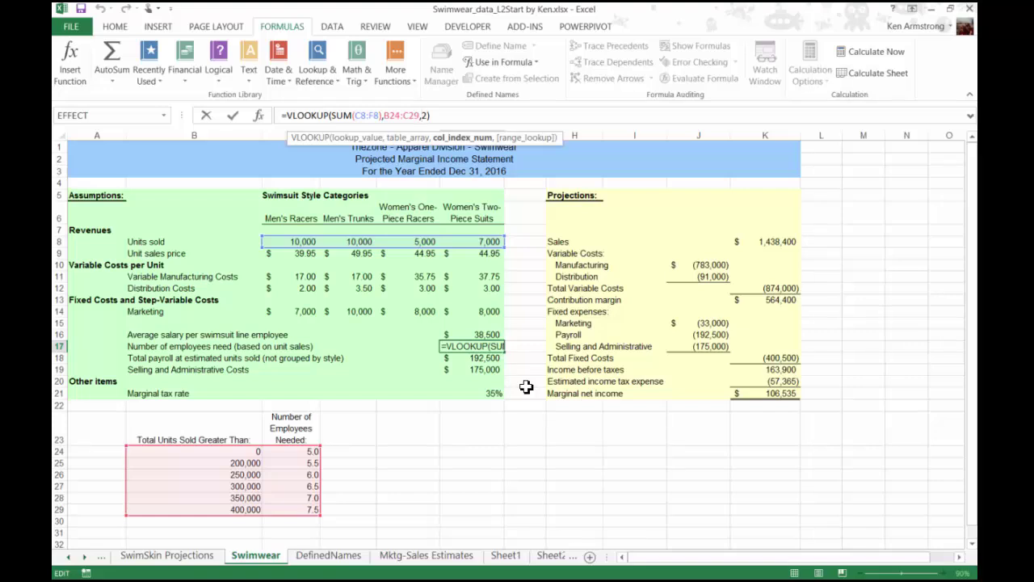
key("Return")
key("Down")
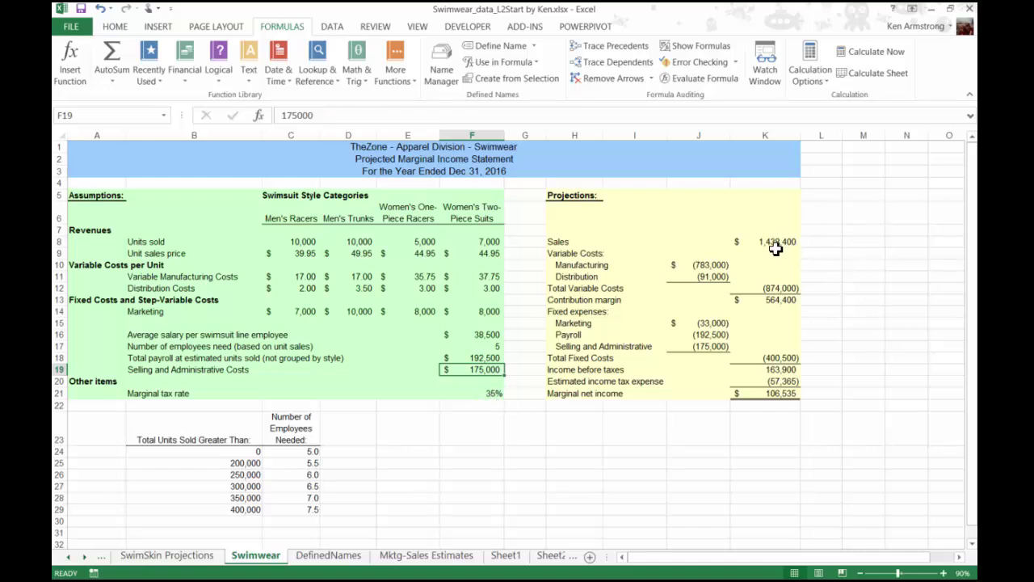
left_click(794, 301)
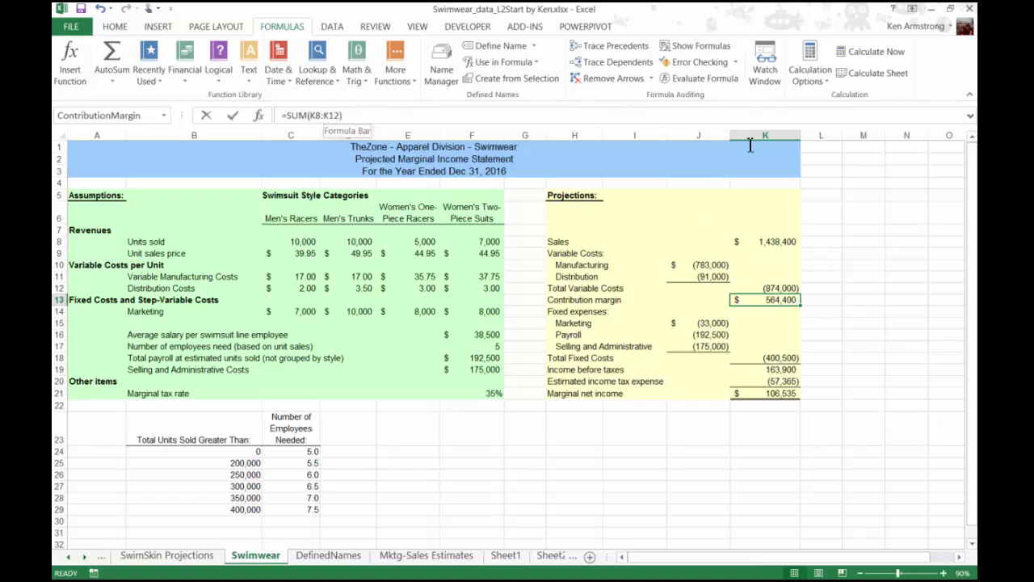
left_click(331, 115)
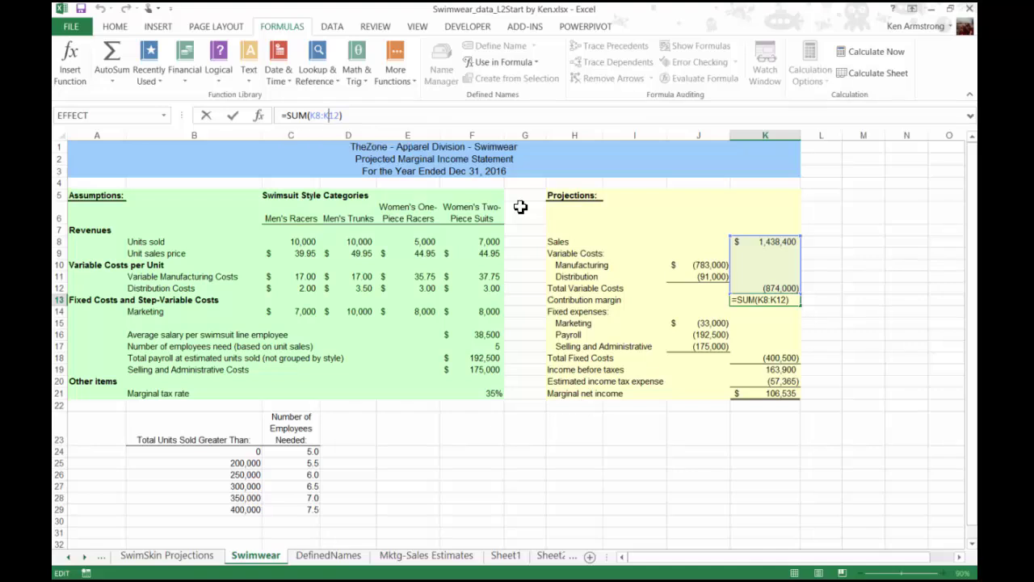
key("Return")
left_click(296, 243)
left_click(295, 242)
key("Down")
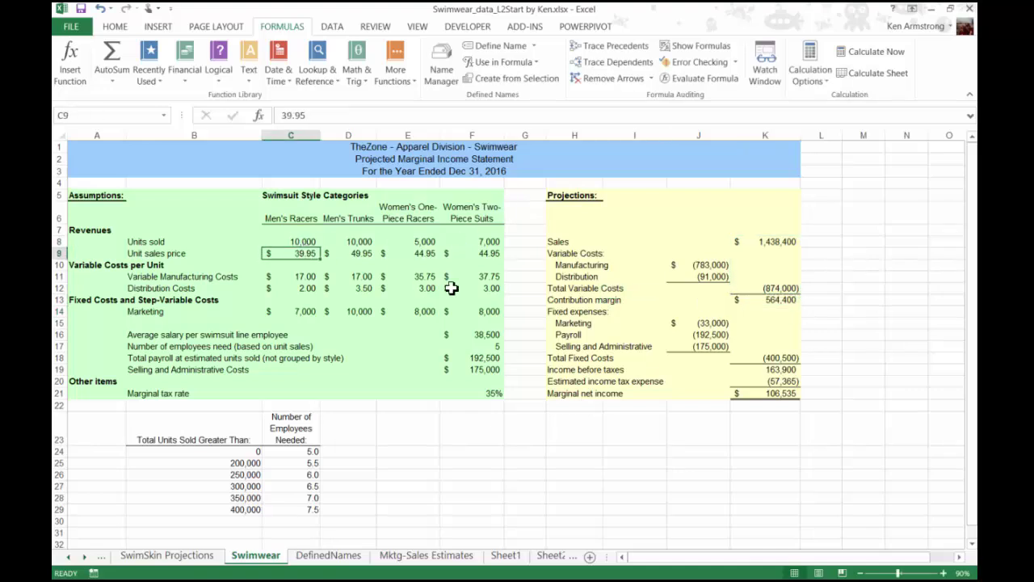
key("Up")
key("Right")
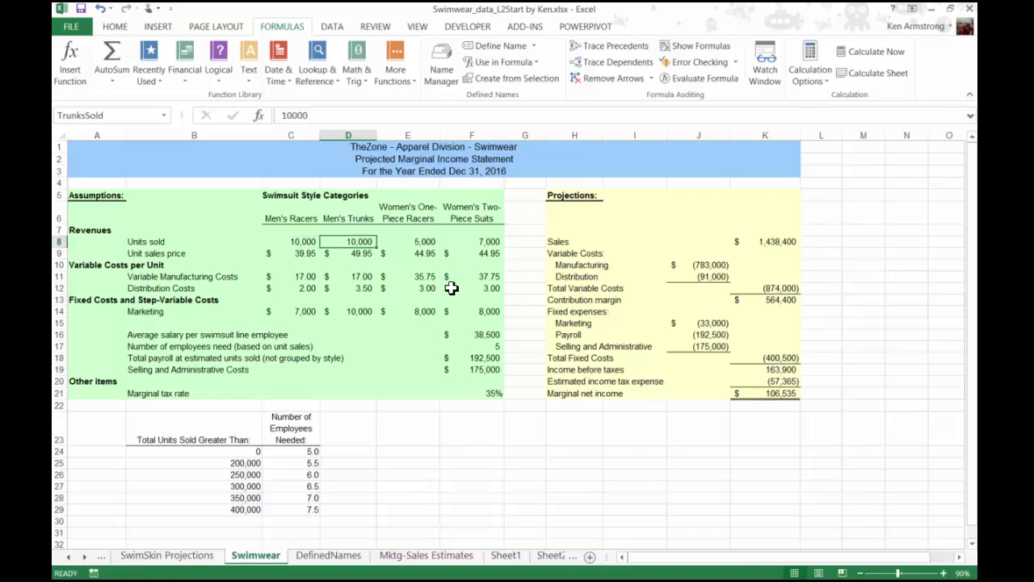
key("shift+Down")
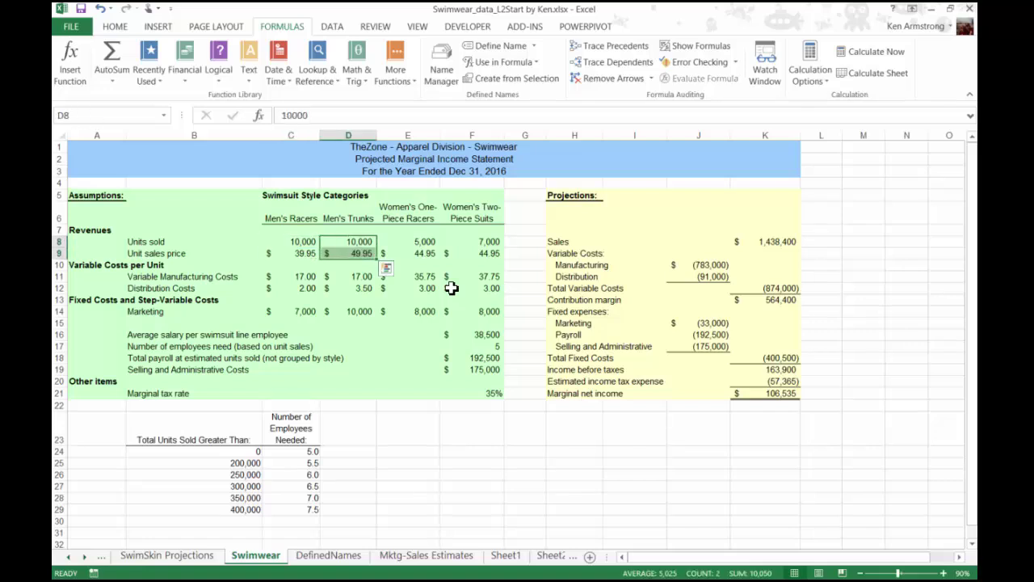
key("Right")
key("shift+Down")
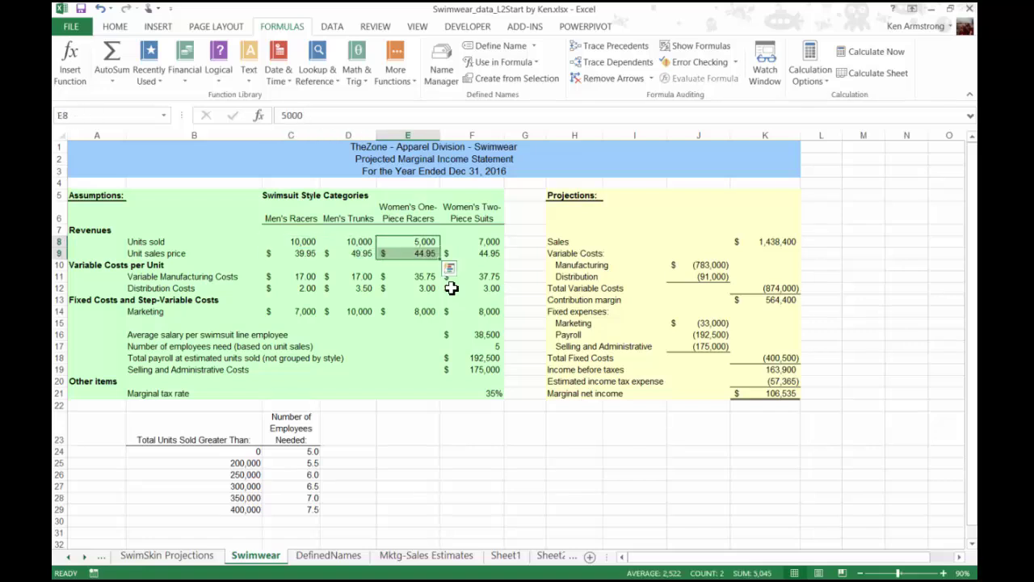
key("Right")
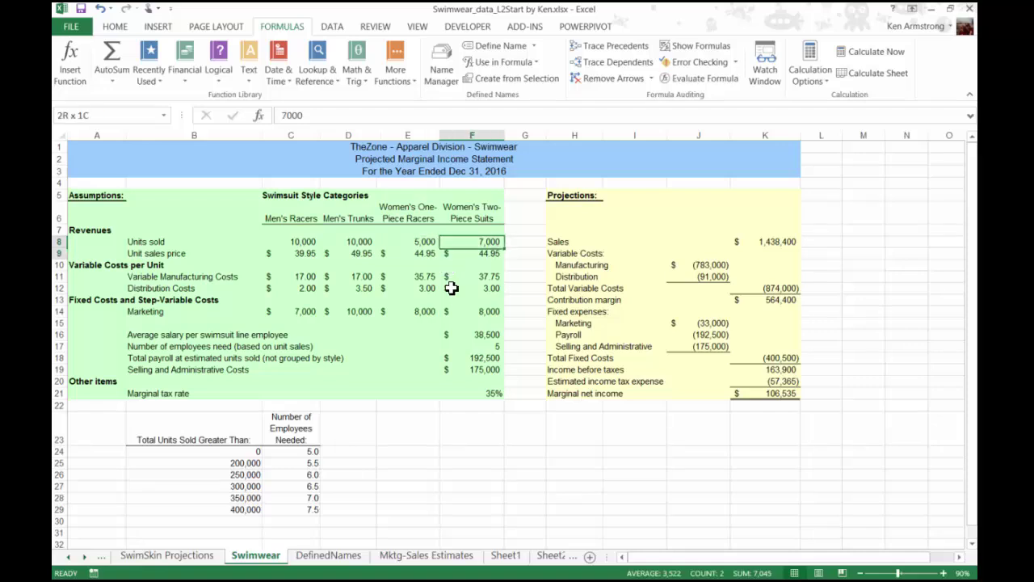
key("shift+Down")
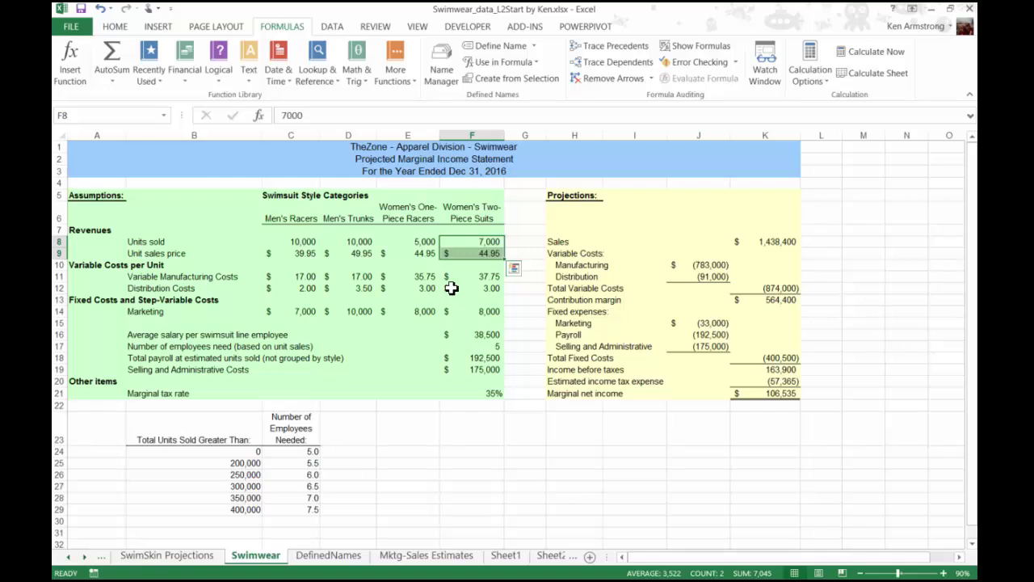
left_click(769, 244)
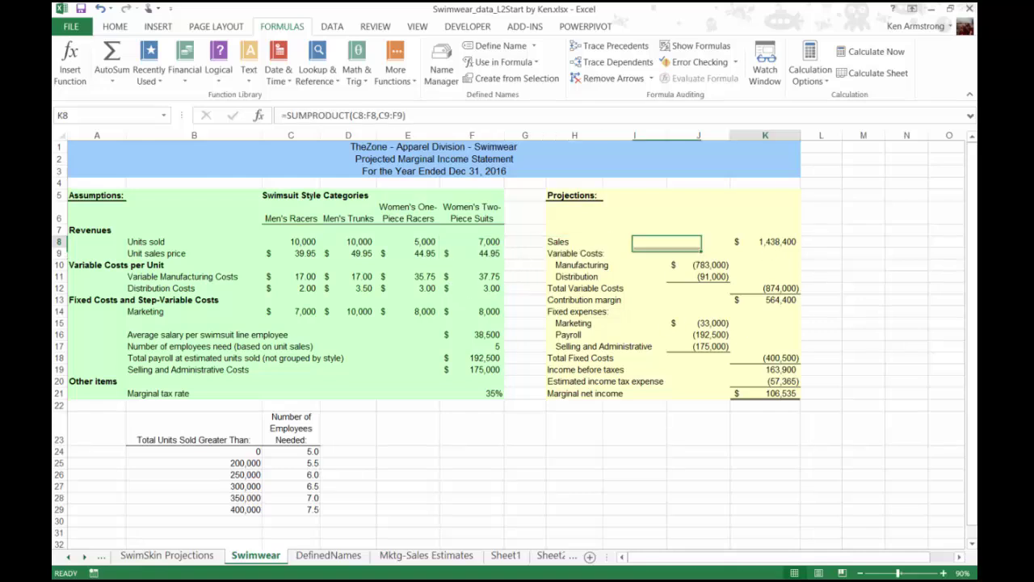
left_click(362, 115)
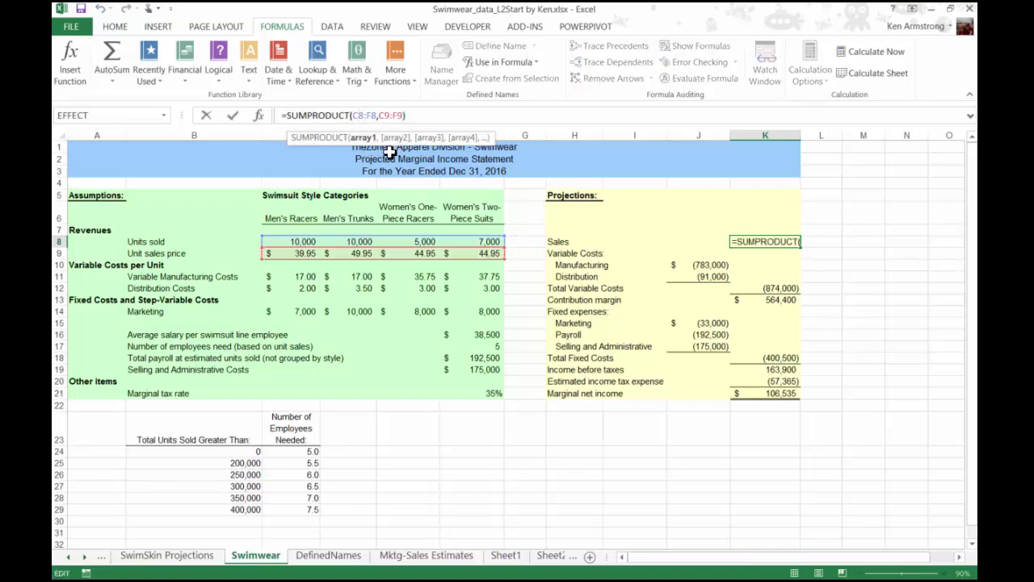
key("Right")
key("Right")
key("Right")
key("Right")
key("Right")
key("Right")
key("Right")
key("Right")
key("Right")
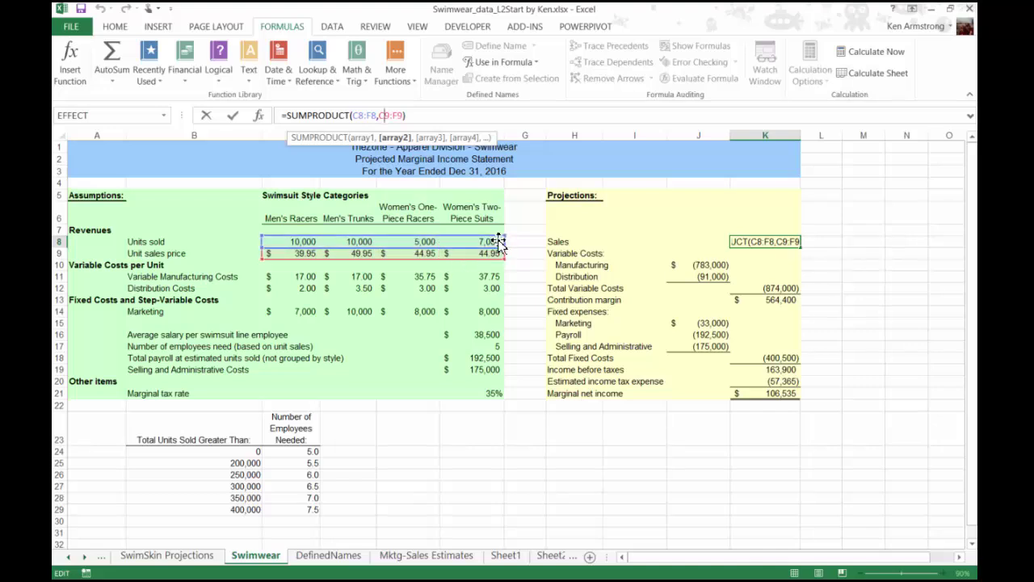
key("Return")
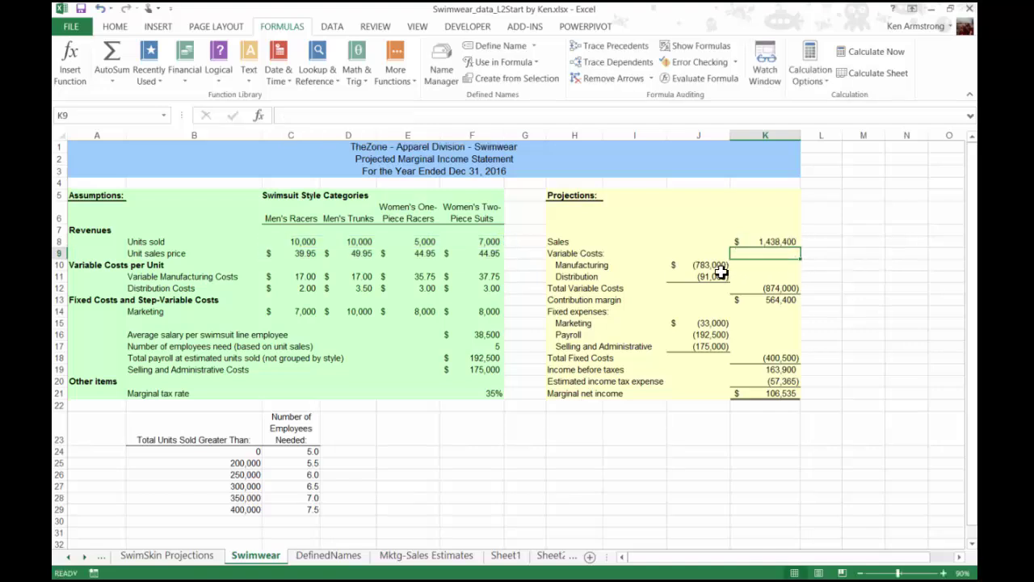
left_click(717, 267)
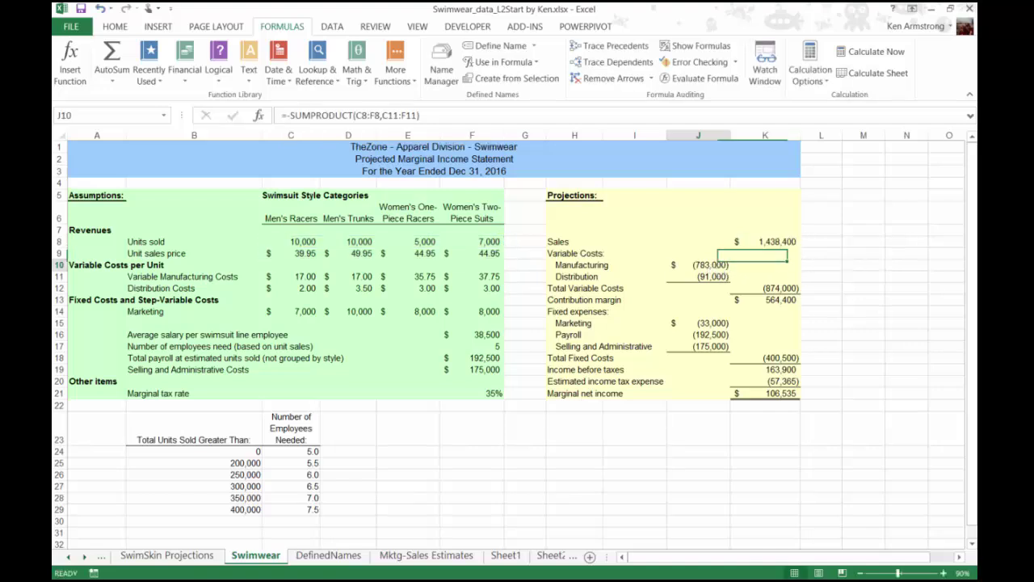
left_click(361, 115)
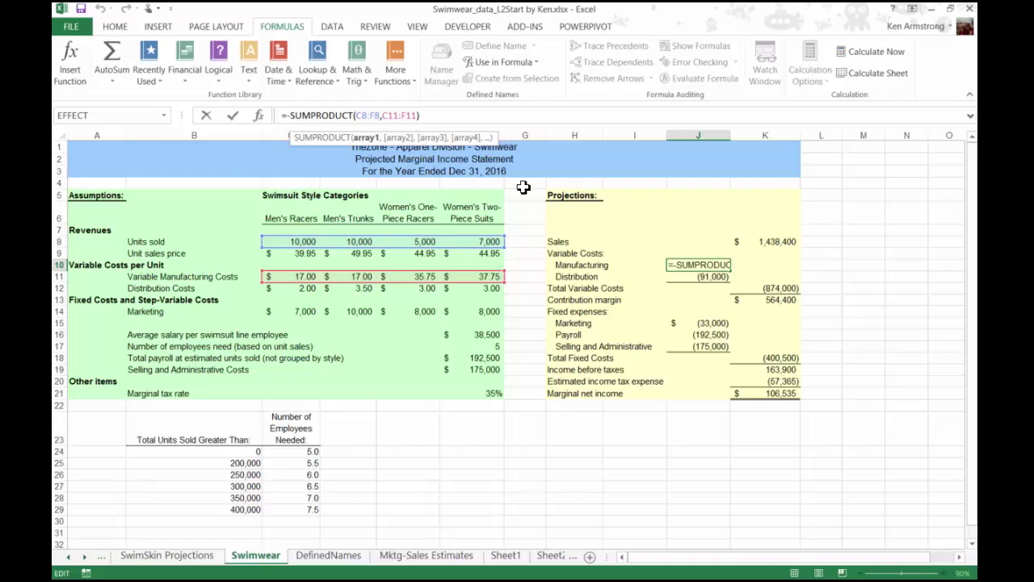
key("Return")
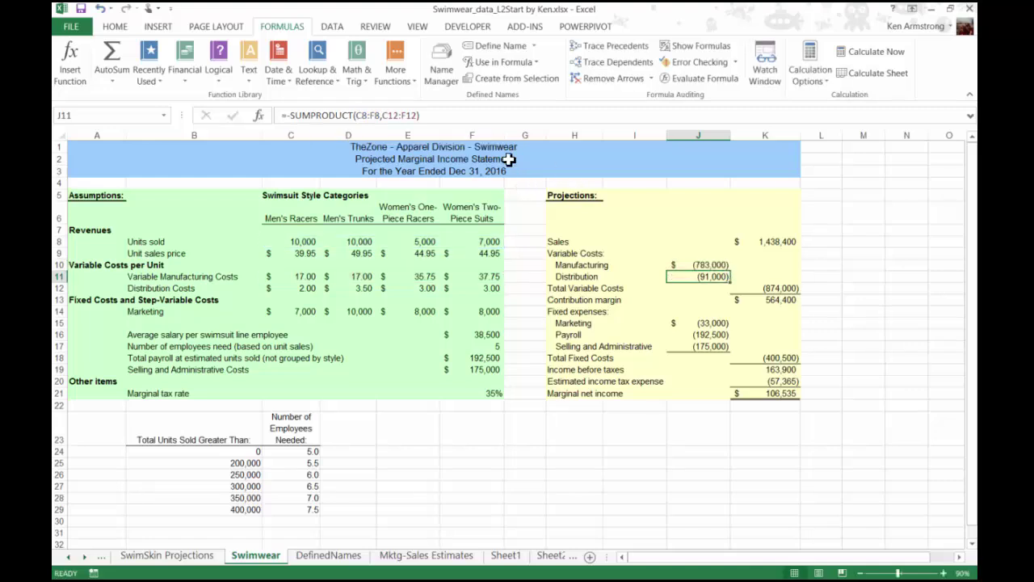
left_click(363, 116)
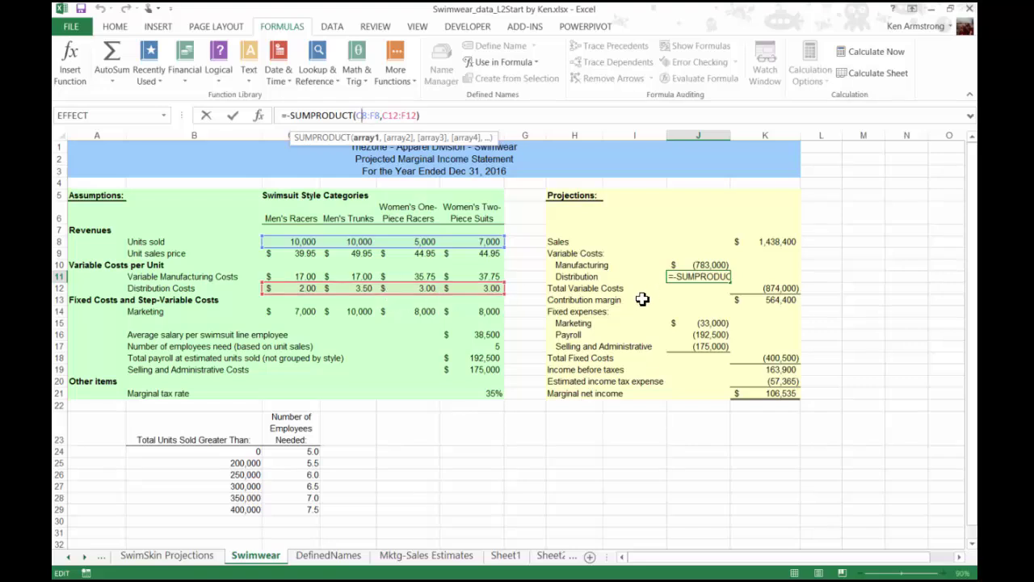
left_click(290, 115)
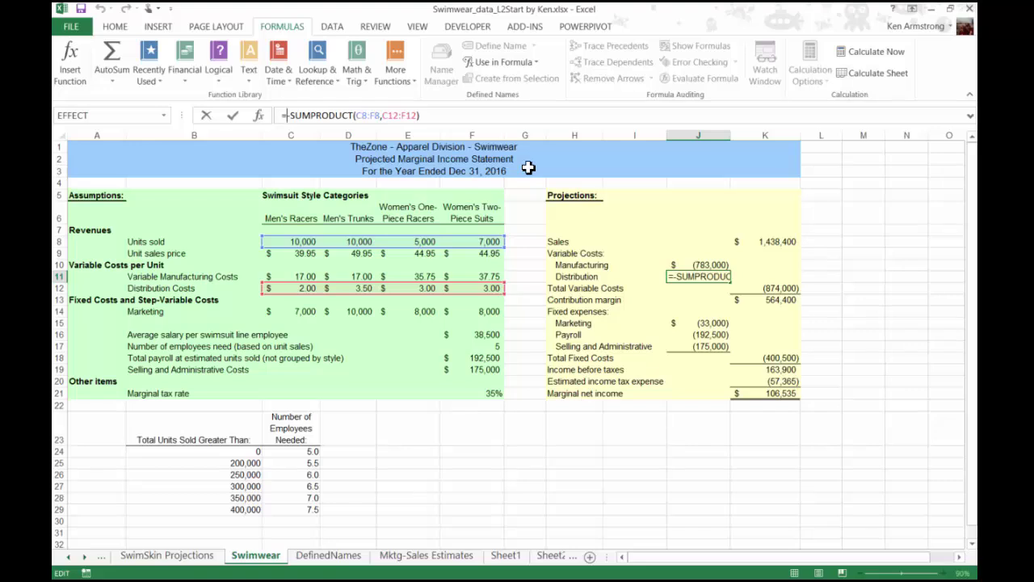
key("Tab")
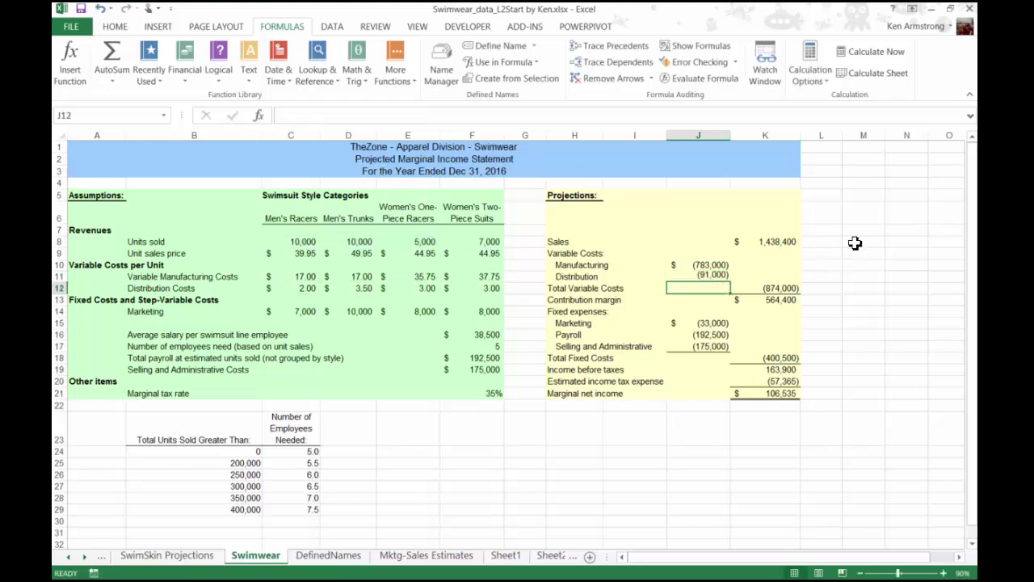
key("Down")
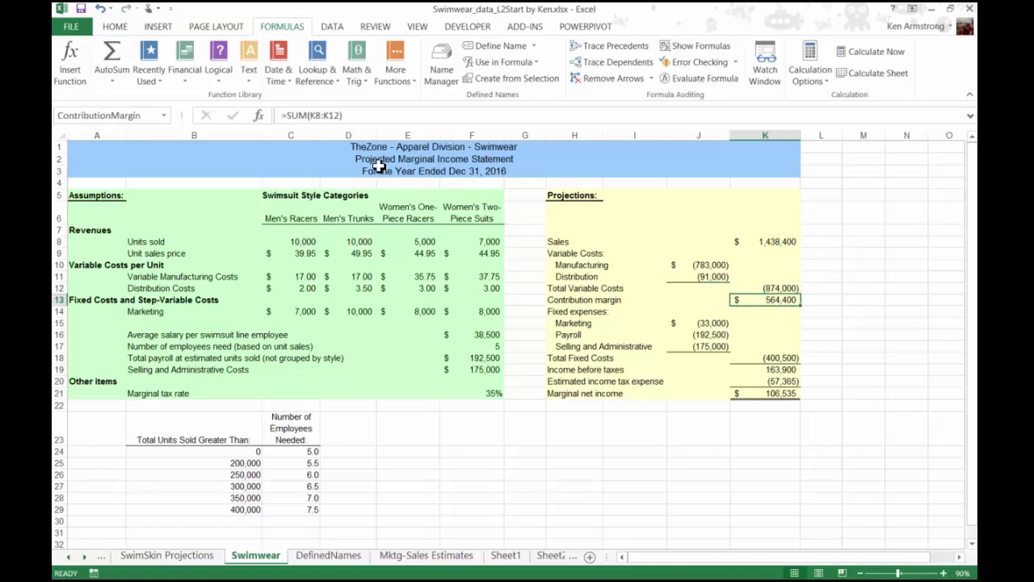
left_click(336, 116)
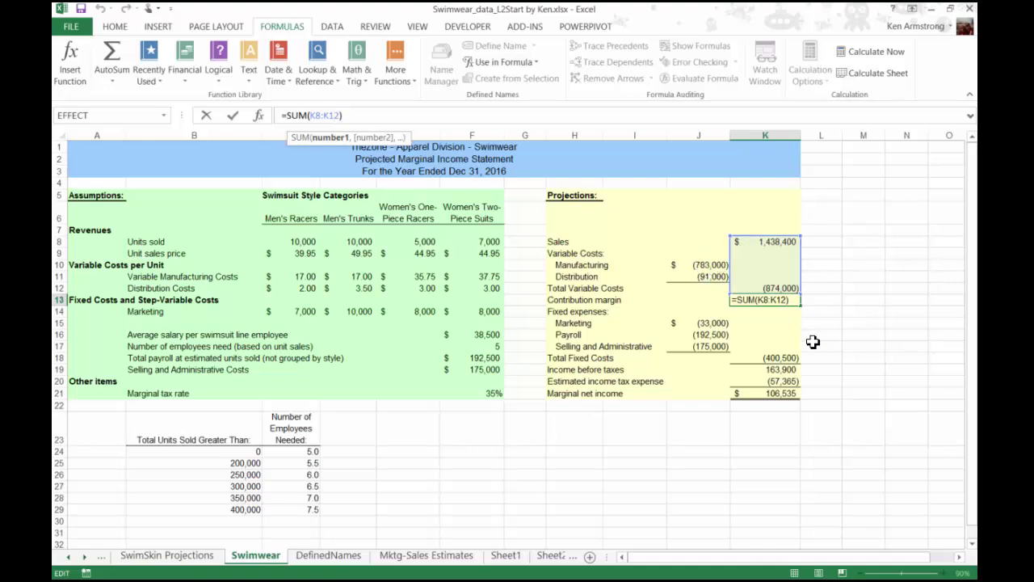
key("Return")
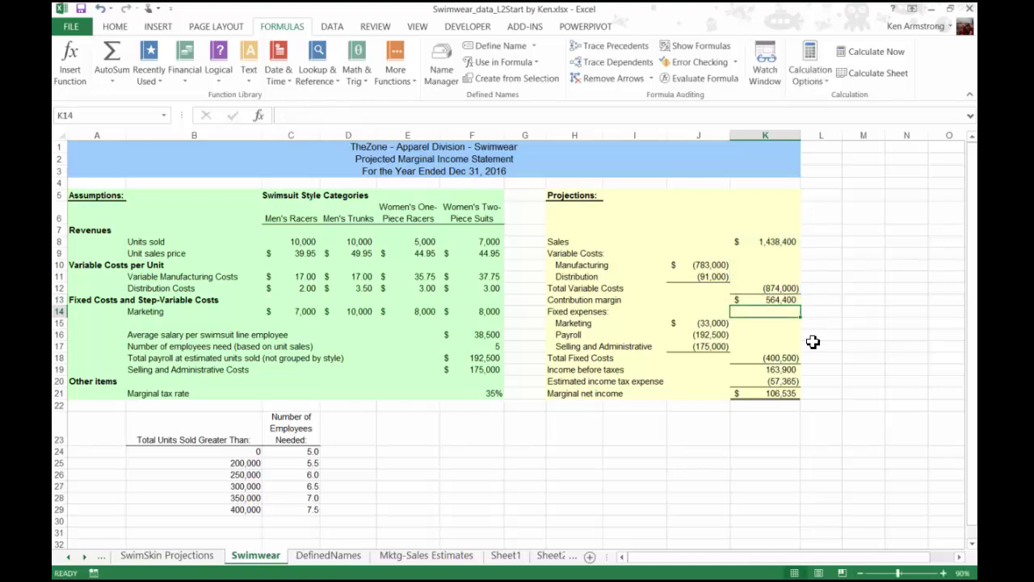
key("Down")
key("Left")
key("Down")
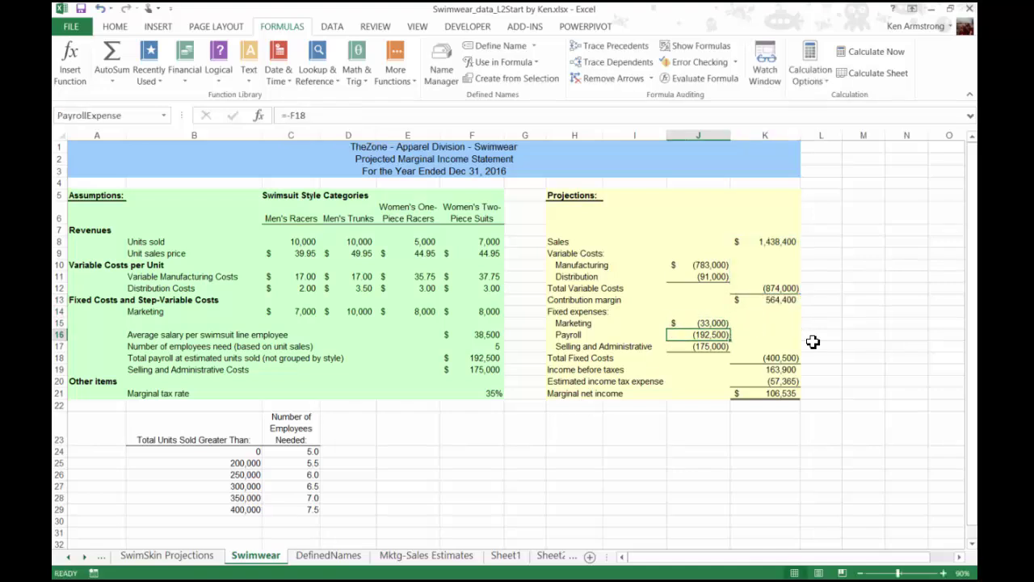
key("Up")
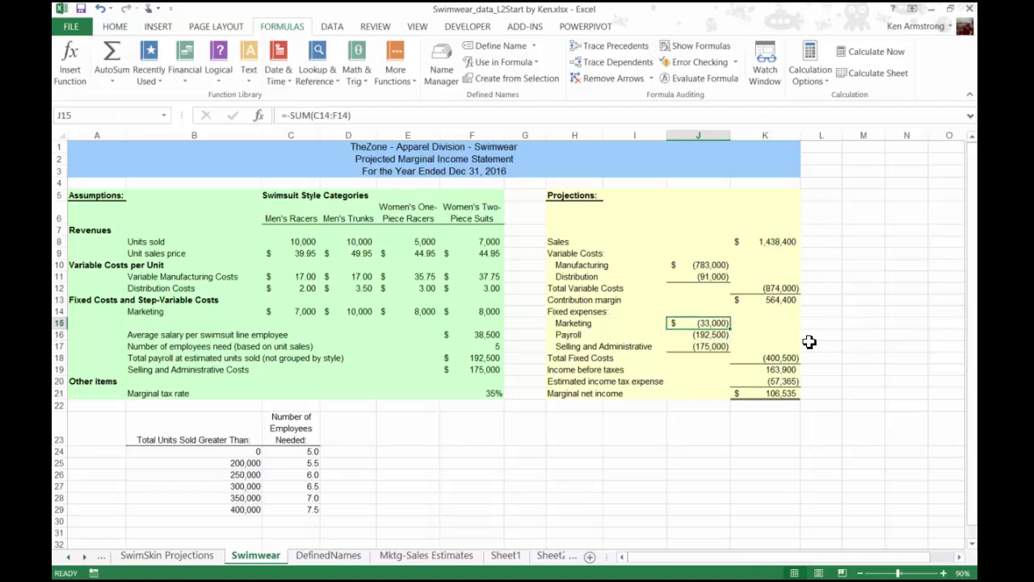
left_click(291, 116)
key("Return")
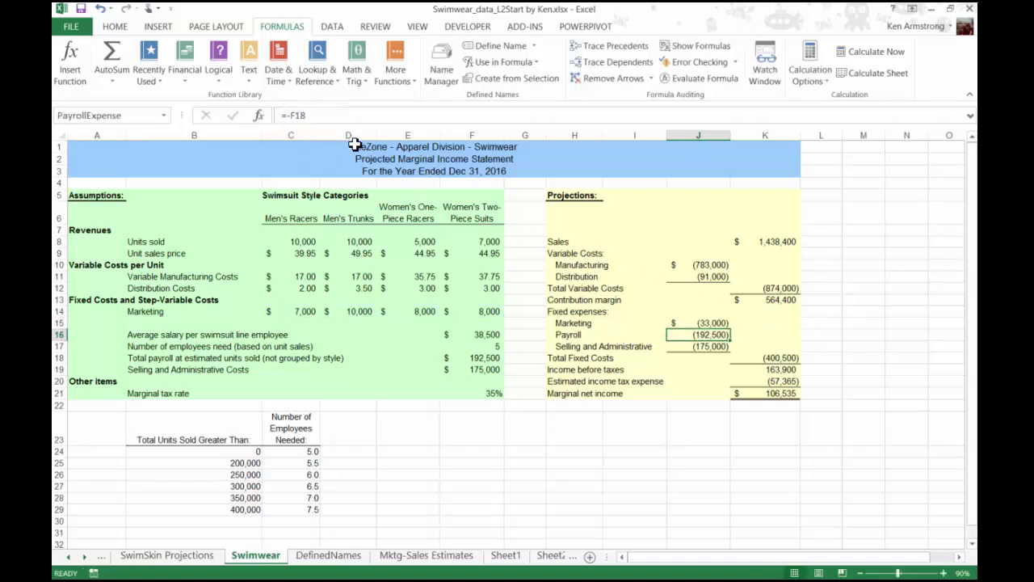
key("Down")
key("Down")
key("Right")
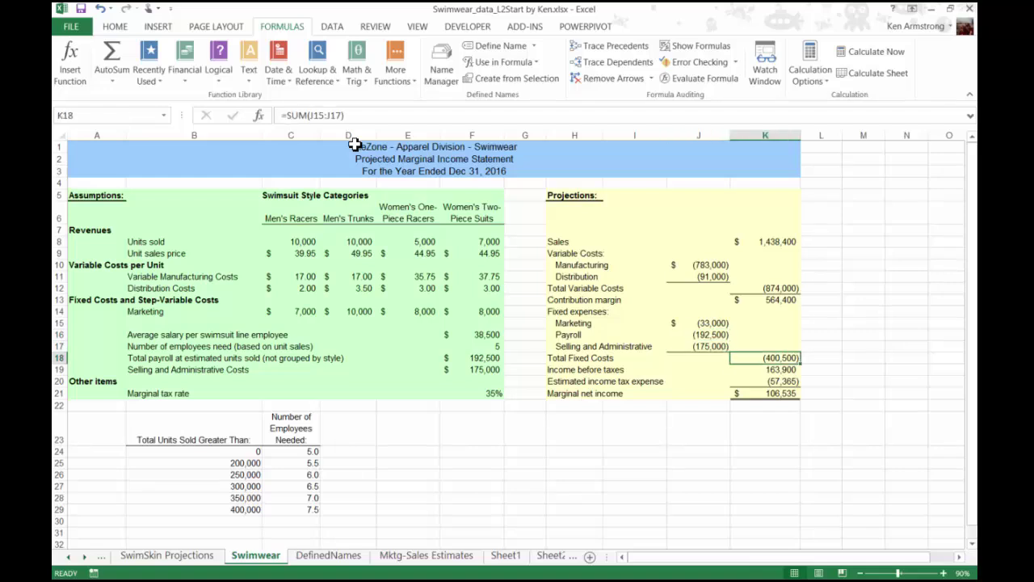
key("Down")
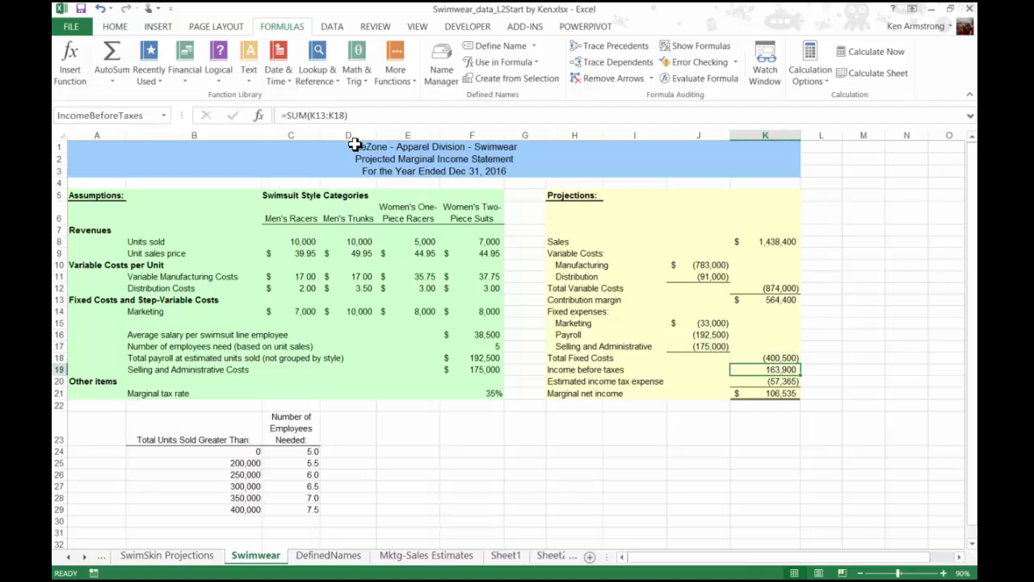
left_click(334, 116)
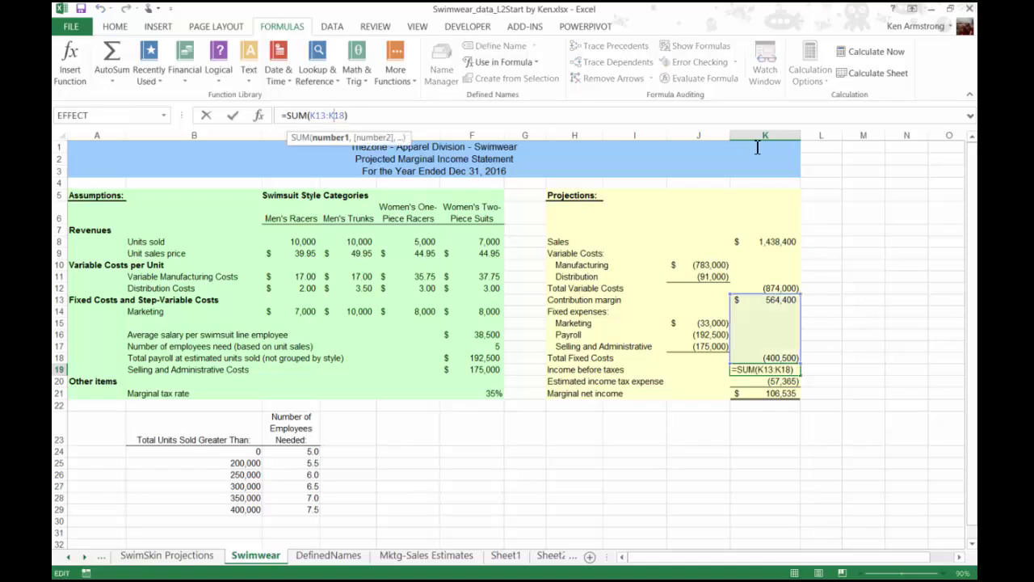
key("Return")
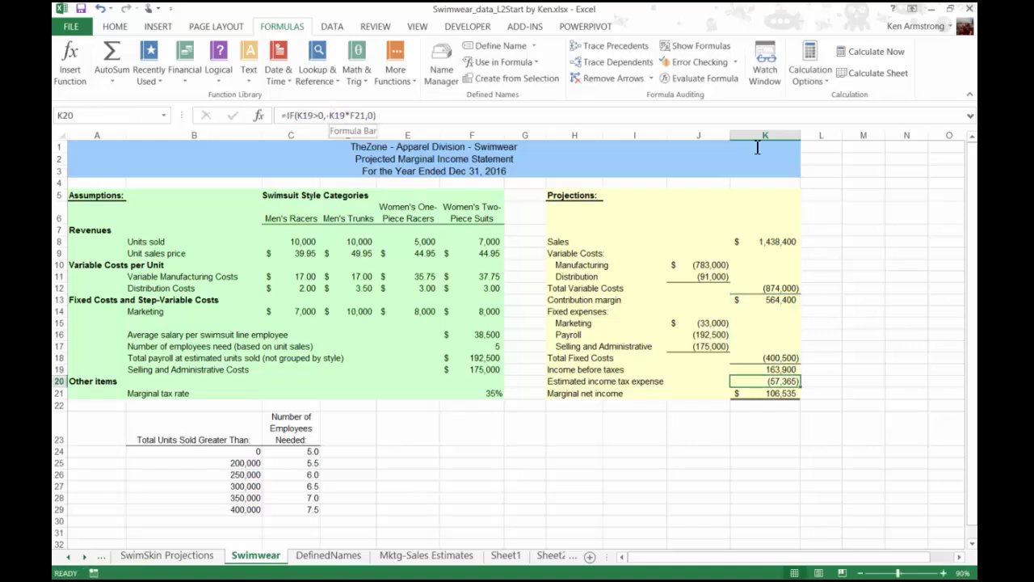
left_click(362, 116)
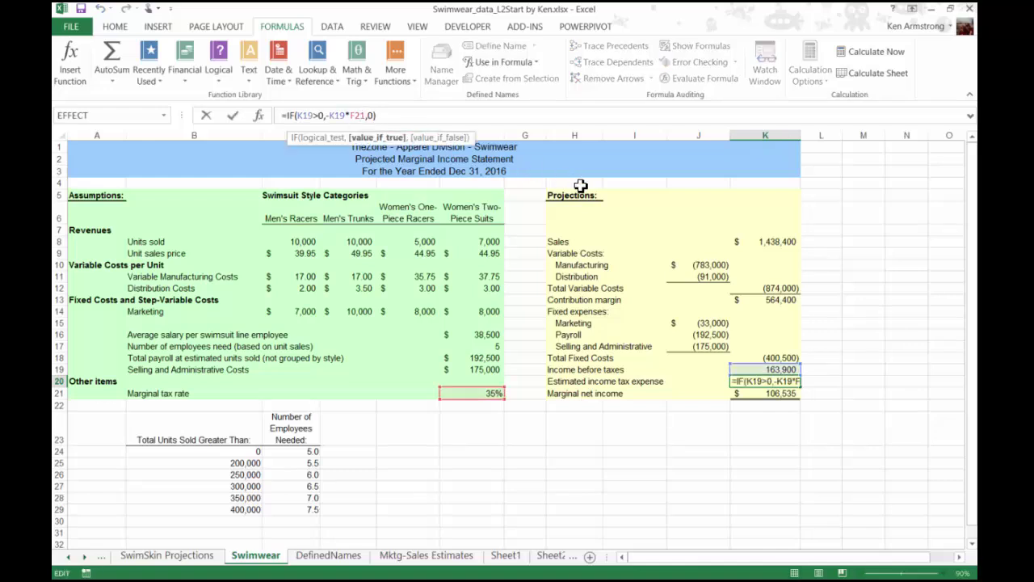
key("Return")
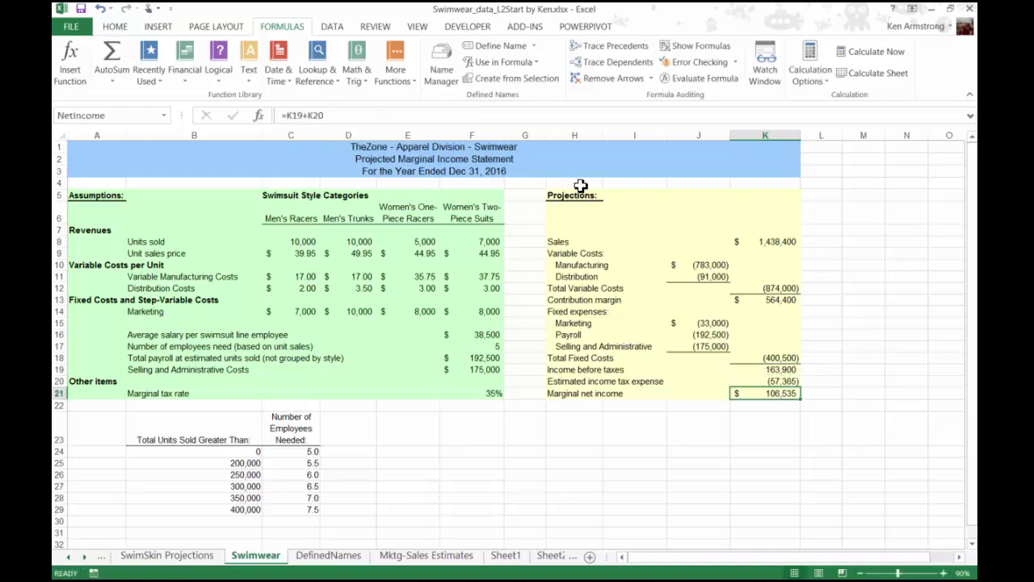
left_click(335, 115)
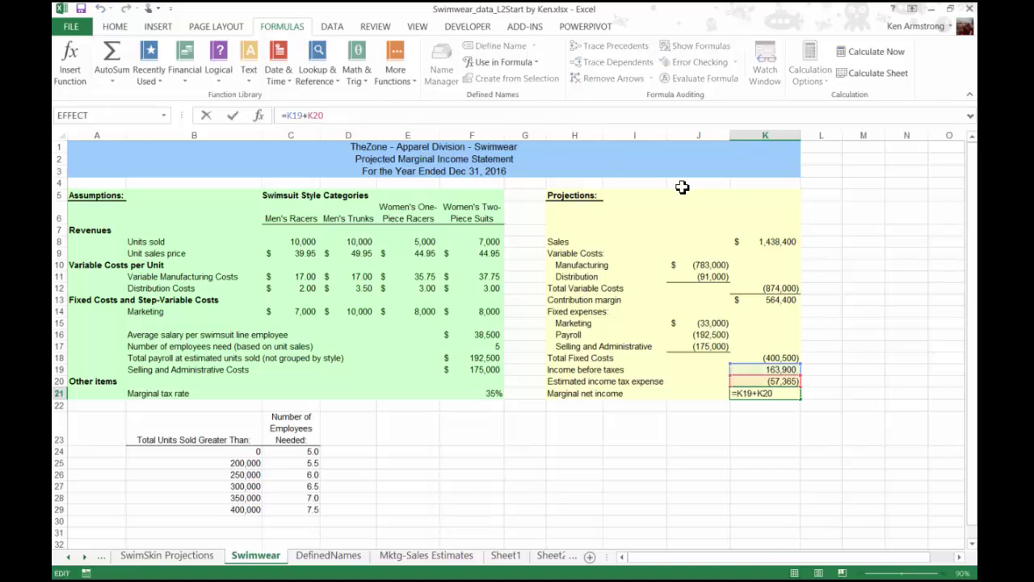
Step: Open the Mktg-Sales Estimates sheet and inspect the Option 1 Discount block
key("Return")
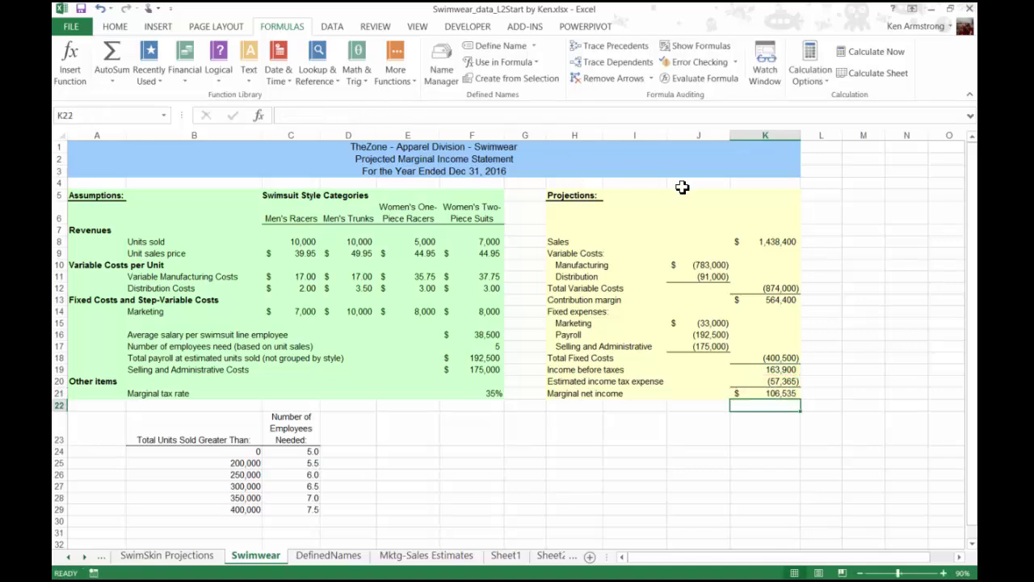
left_click(457, 556)
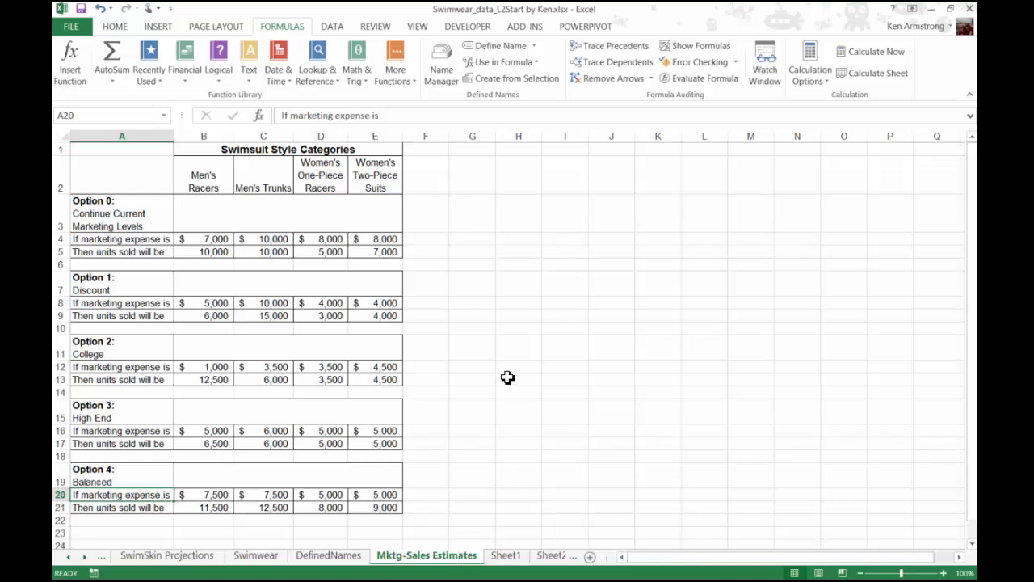
left_click(146, 282)
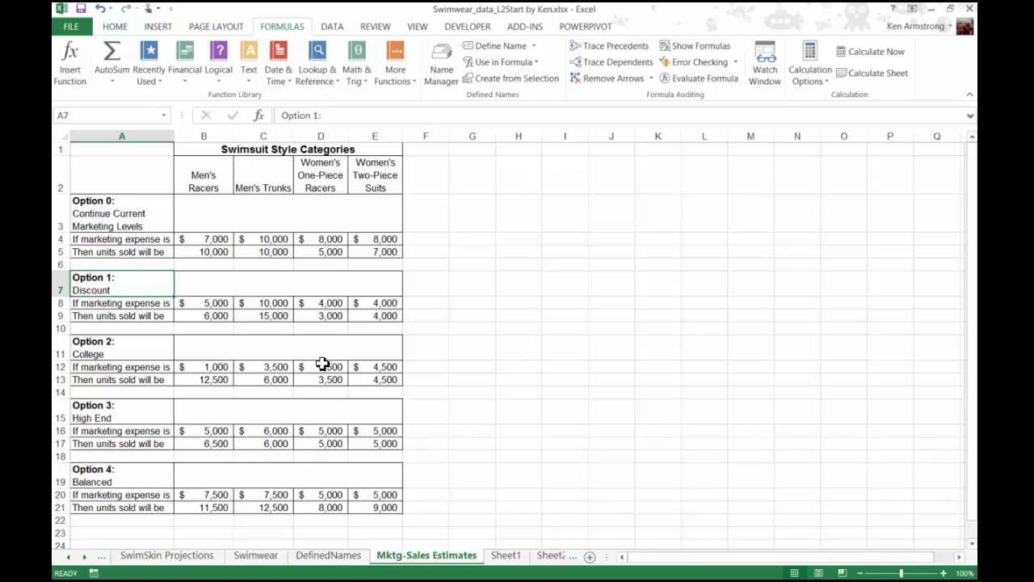
left_click(283, 316)
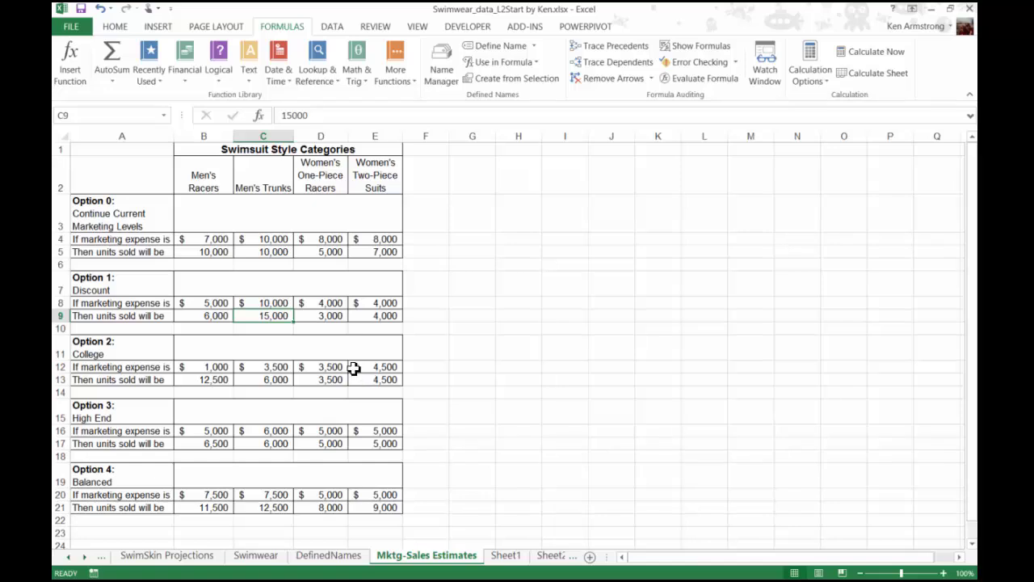
Step: Review the College, High End and Balanced options' expense and units figures
left_click(126, 352)
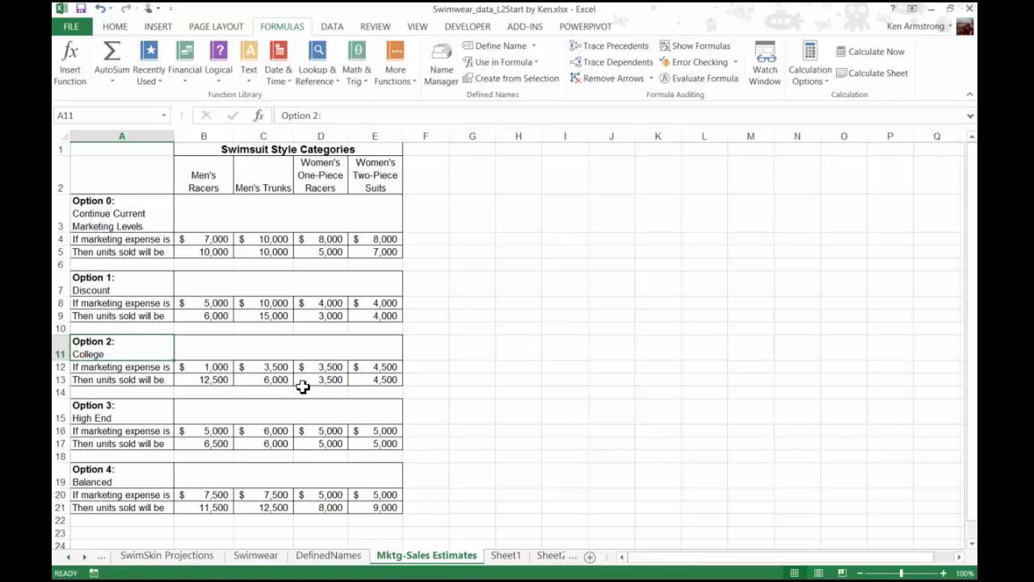
left_click_drag(217, 368, 215, 379)
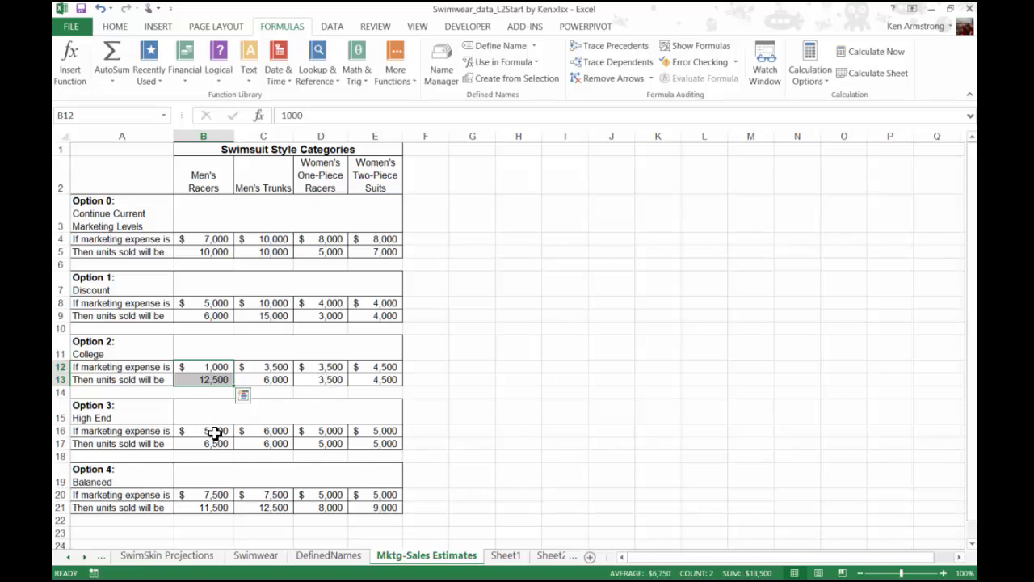
left_click(142, 418)
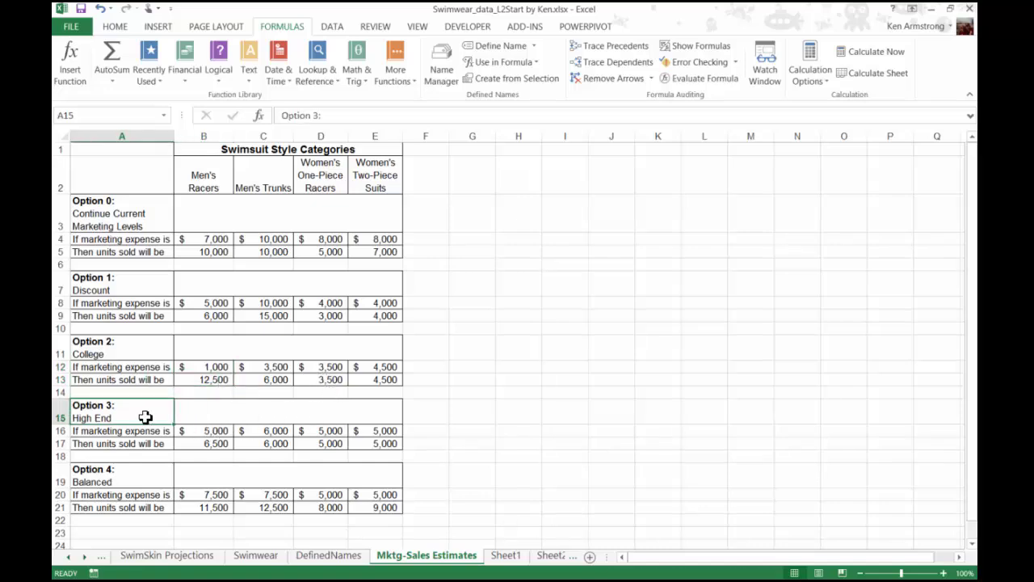
left_click_drag(384, 433, 384, 444)
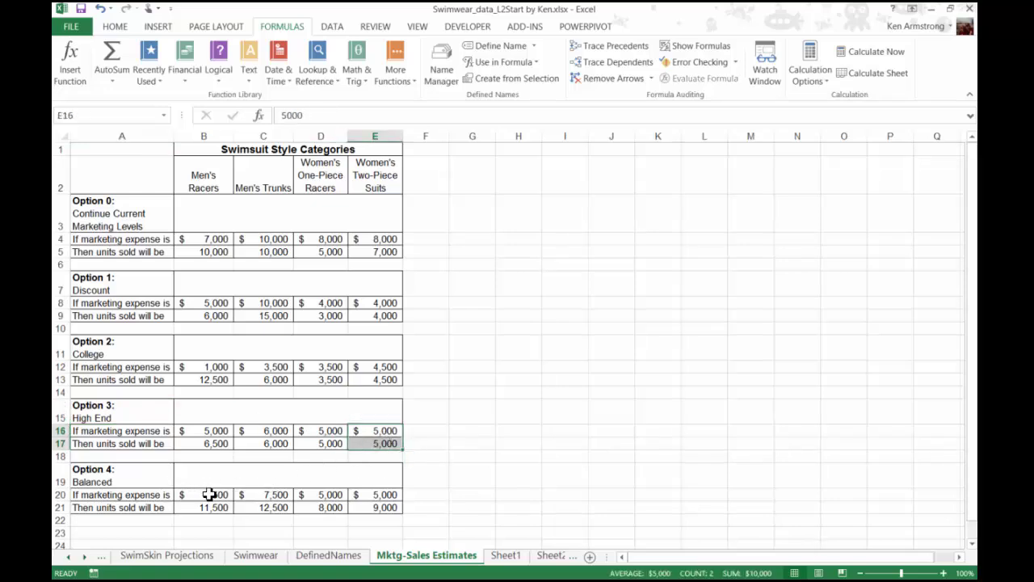
left_click_drag(208, 495, 381, 496)
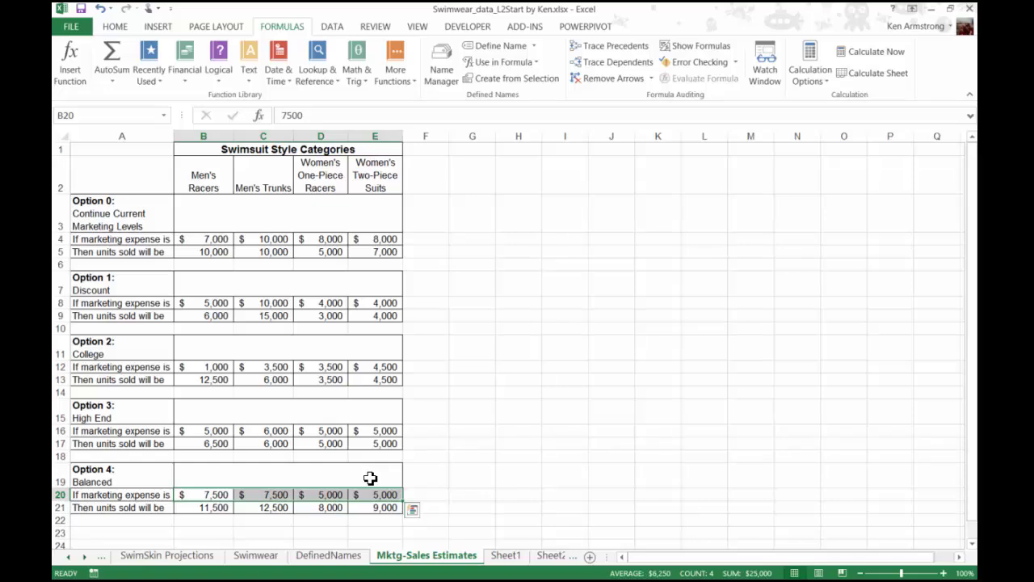
left_click(376, 493)
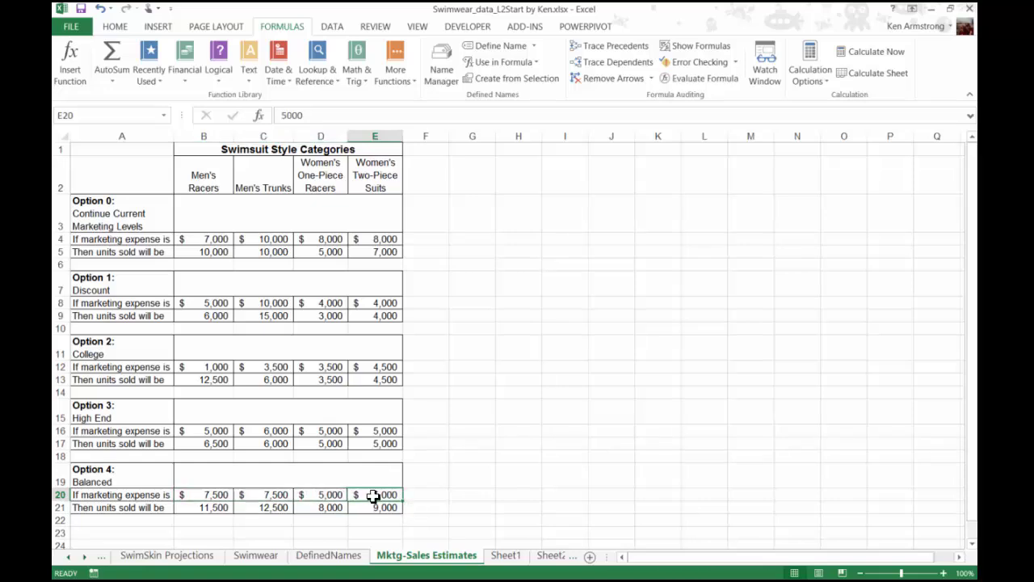
left_click(393, 433)
left_click_drag(401, 438, 396, 446)
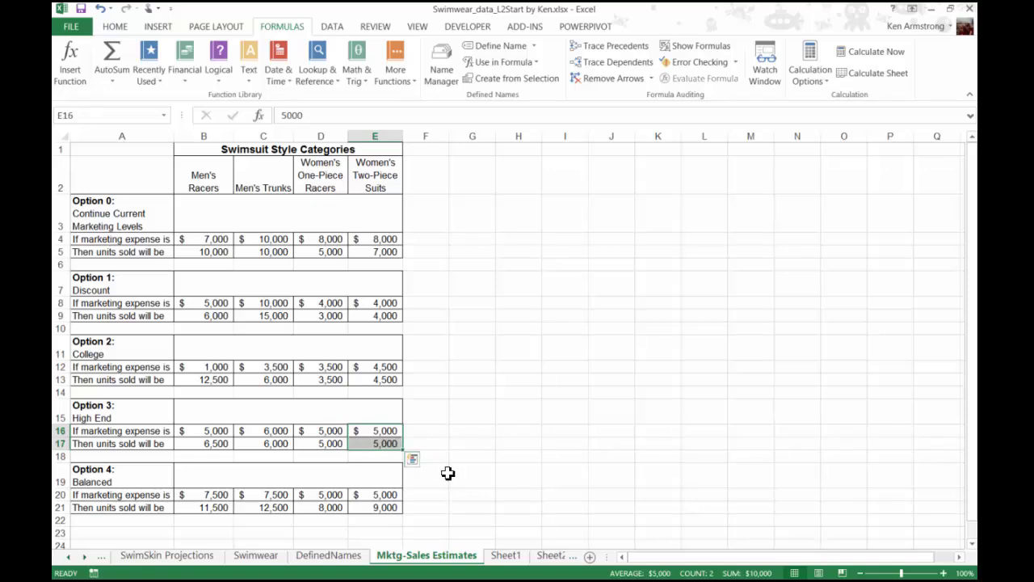
left_click_drag(374, 497, 230, 499)
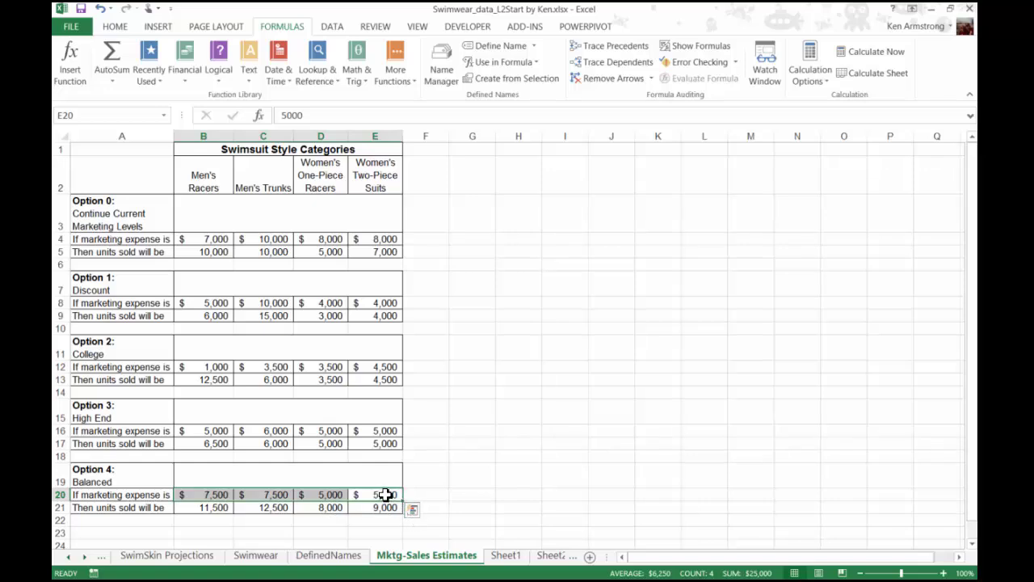
left_click_drag(384, 494, 393, 506)
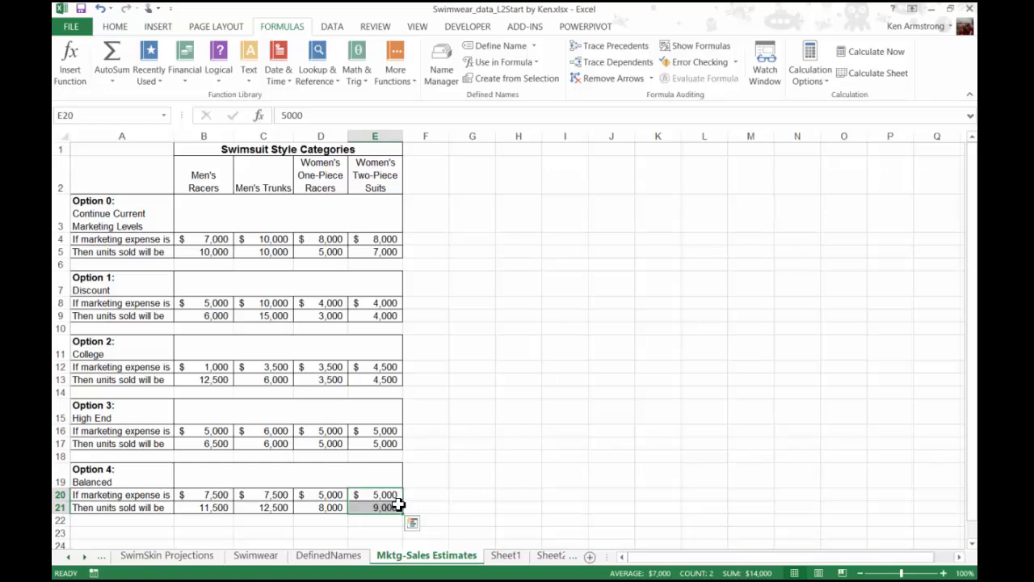
left_click(387, 432)
left_click(386, 496)
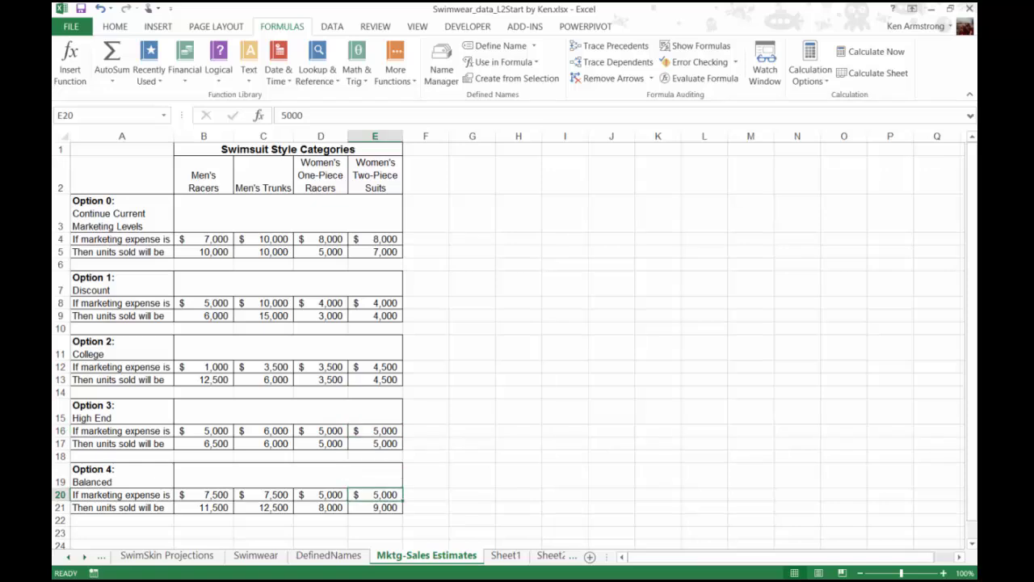
left_click(389, 432)
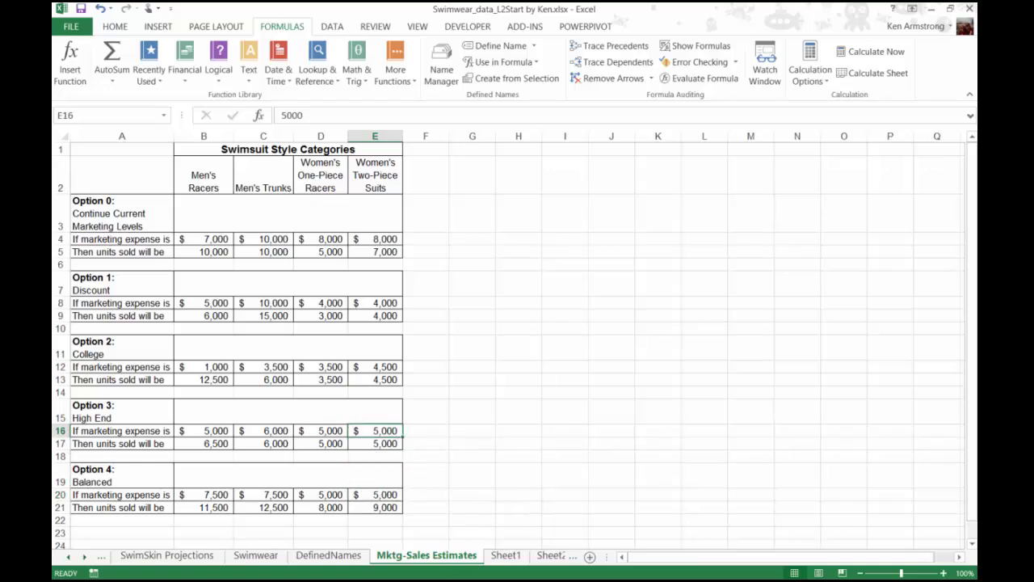
Step: On Swimwear, review variable unit costs, the $38,500 salary, S&A cost and 35% tax rate
left_click(256, 555)
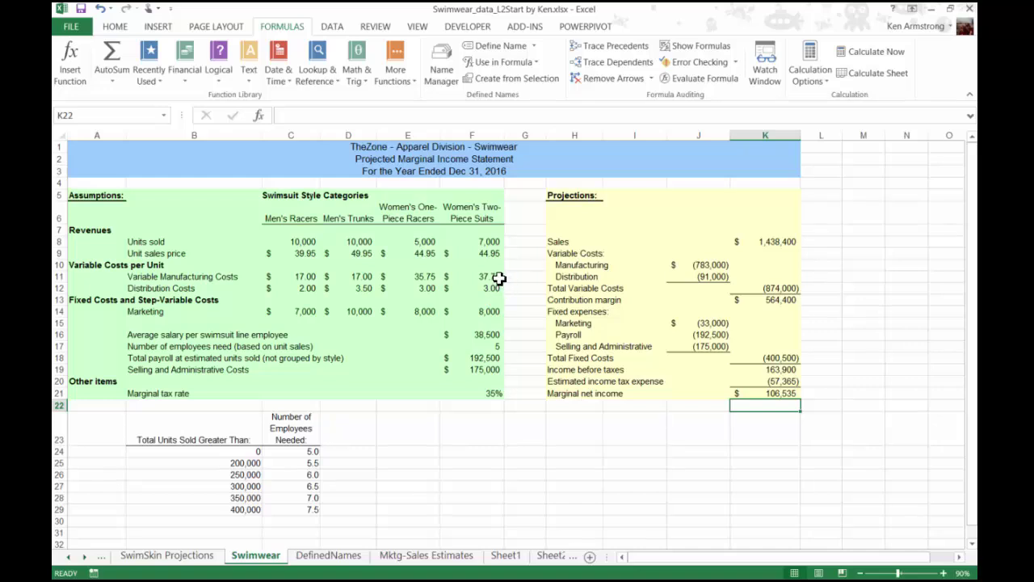
left_click_drag(312, 280, 485, 288)
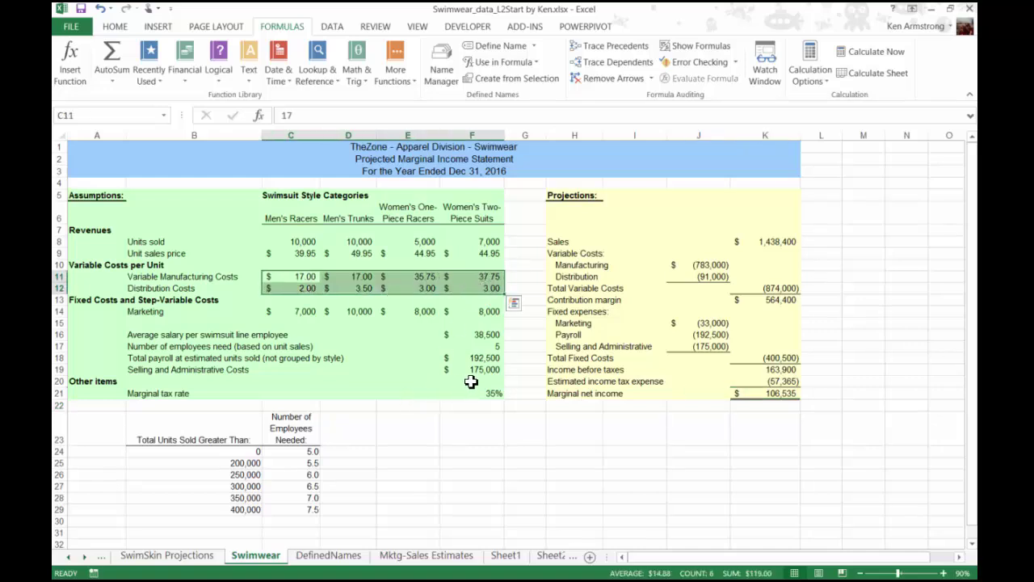
left_click(492, 336)
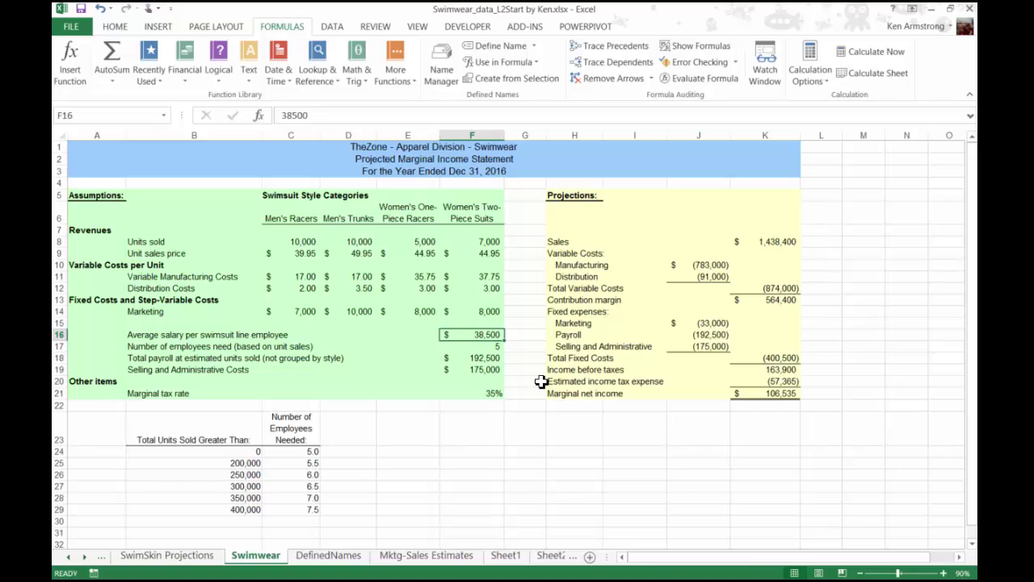
left_click(479, 370)
left_click(490, 394)
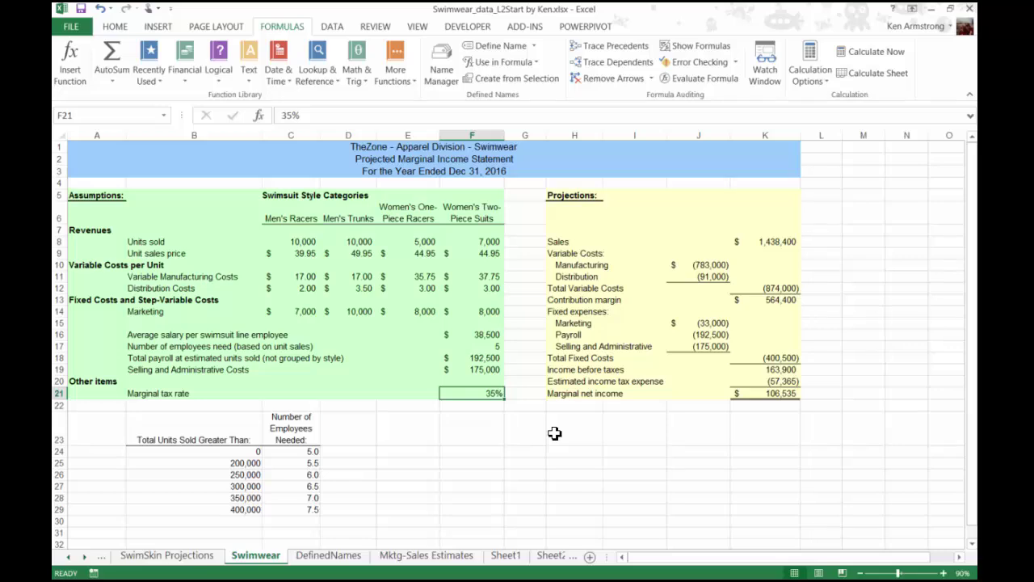
Step: Review the Discount, College, High End and Balanced option labels on Mktg-Sales Estimates
left_click(422, 558)
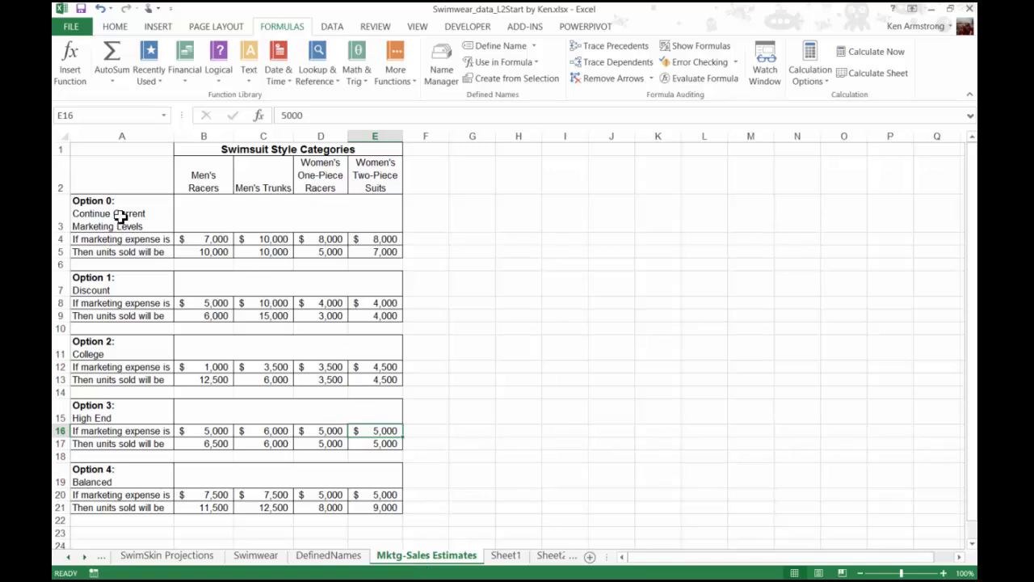
left_click_drag(113, 212, 131, 506)
left_click(121, 295)
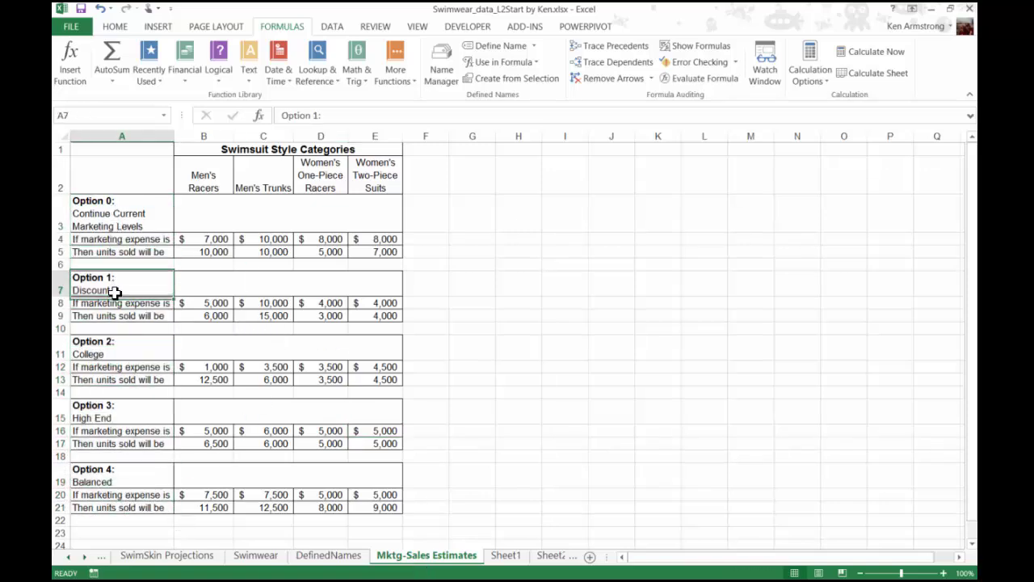
left_click(124, 353)
left_click(141, 417)
left_click(143, 476)
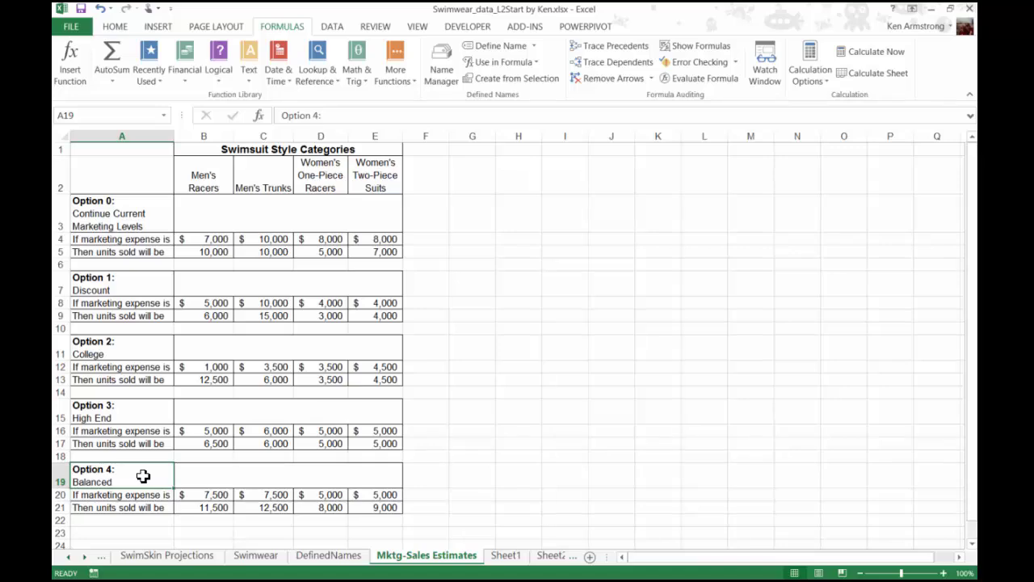
Step: On Swimwear, step through assumption cells down to $192,500 payroll and $175,000 S&A costs
left_click(256, 555)
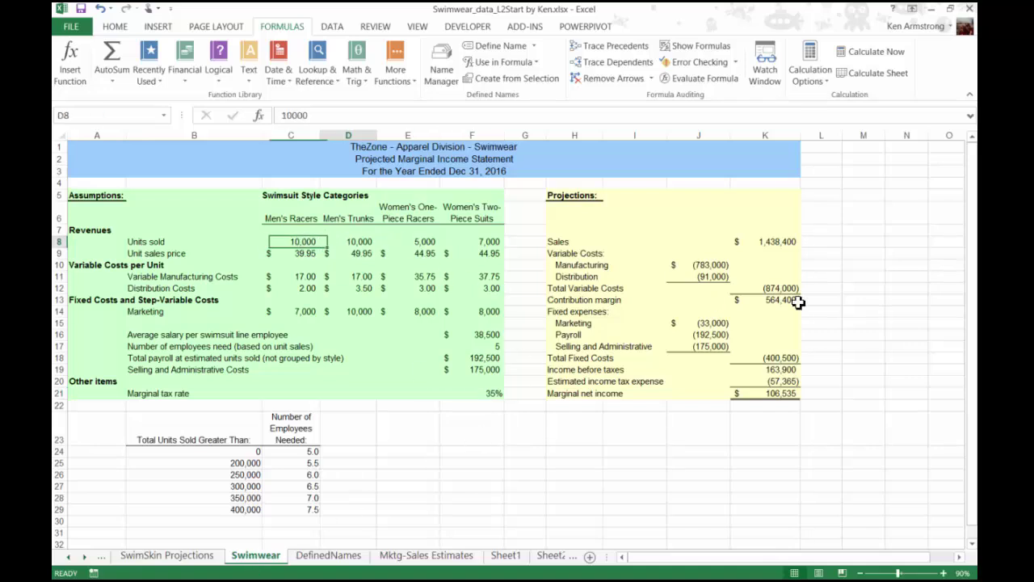
left_click(360, 255)
left_click(368, 276)
left_click(367, 288)
left_click(412, 311)
left_click(473, 335)
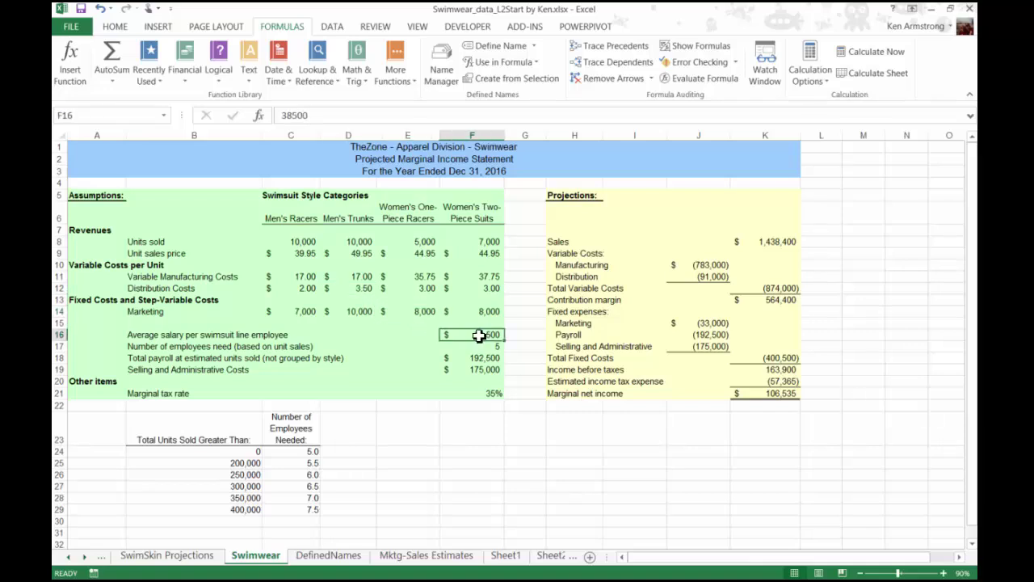
left_click(483, 357)
key("Down")
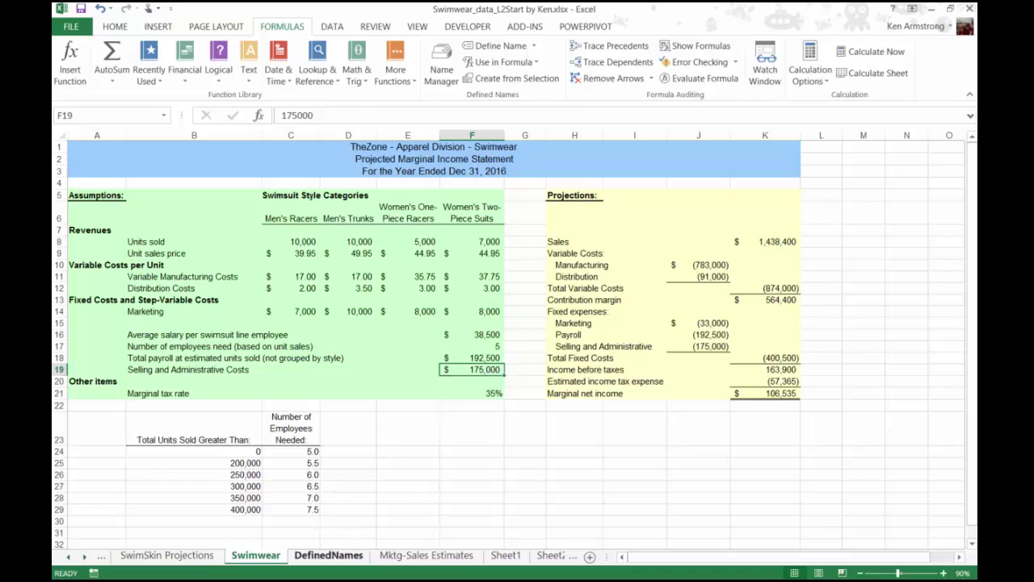
Step: On DefinedNames, review the address and name columns, ending on RacersSold in B2
left_click(349, 557)
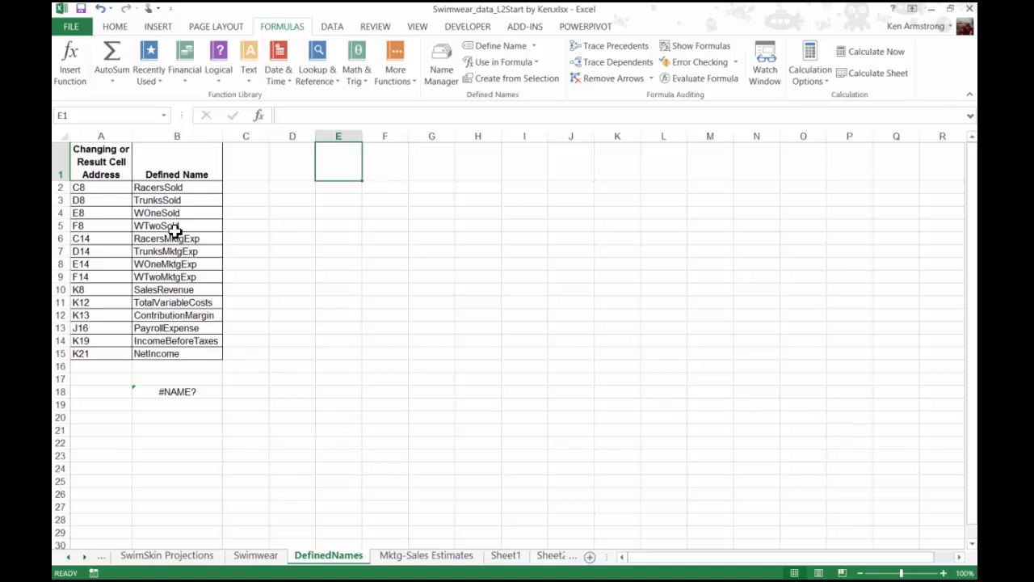
left_click_drag(113, 161, 104, 353)
left_click_drag(184, 163, 193, 354)
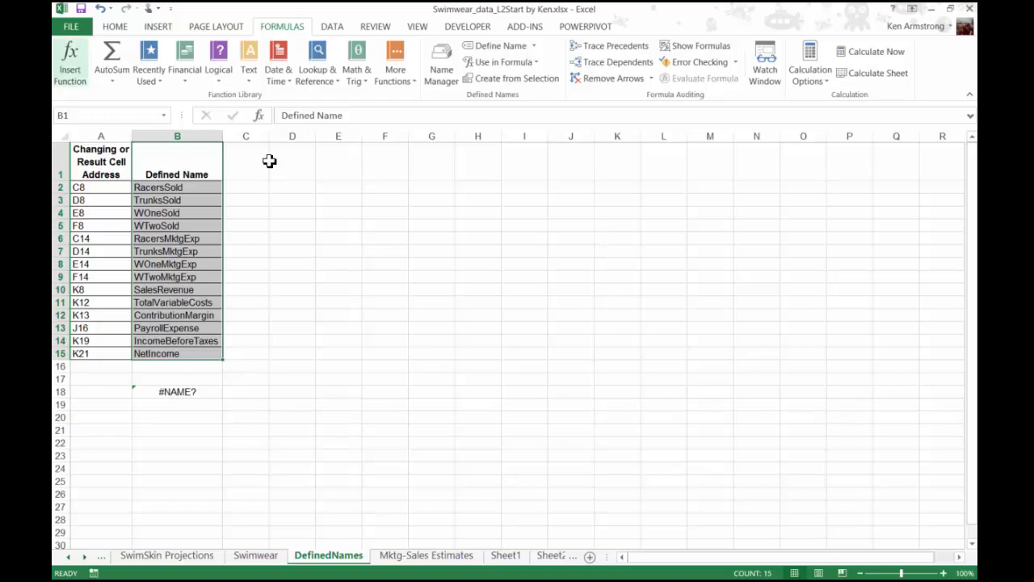
left_click(278, 507)
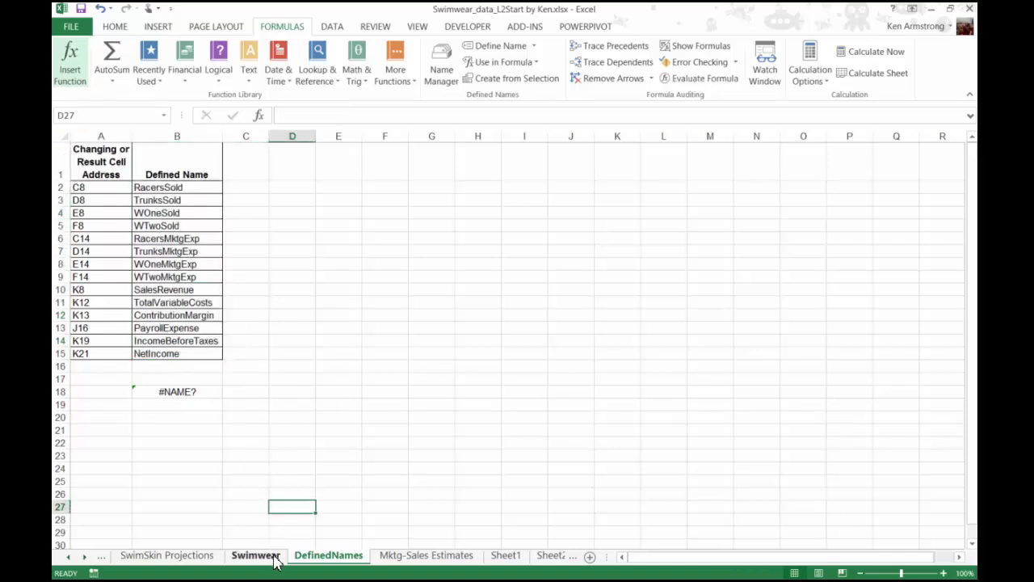
left_click(171, 186)
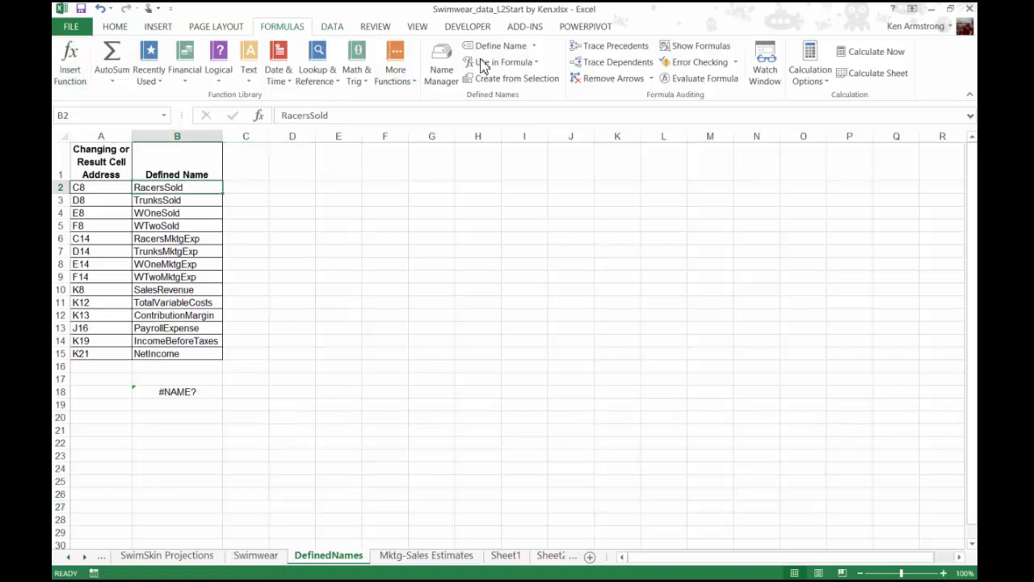
Step: Open Name Manager and check IncomeBeforeTaxes, PayrollExpense, RacersMktgExp, WOneSold and WTwoSold references
left_click(441, 69)
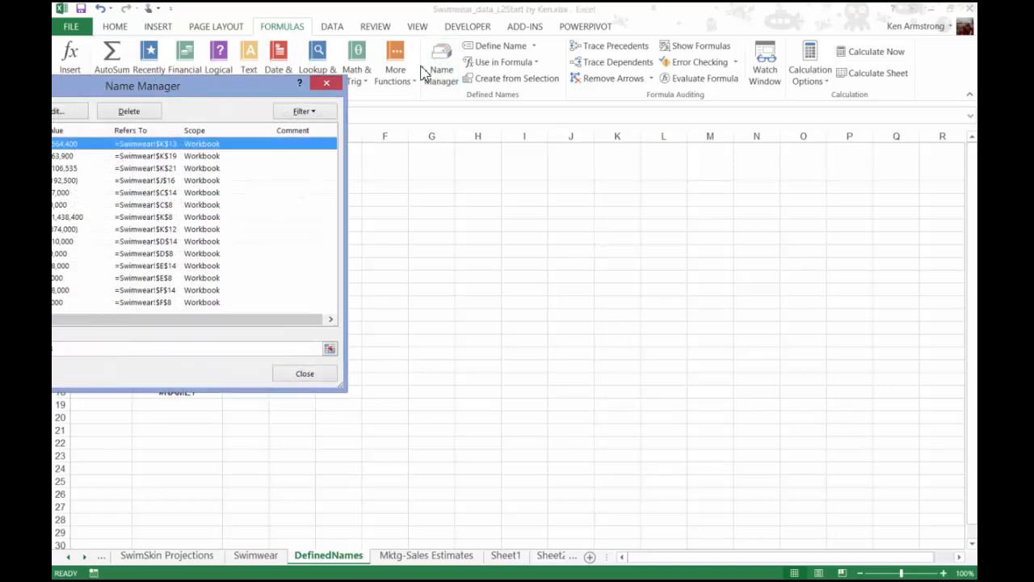
left_click_drag(233, 90, 577, 99)
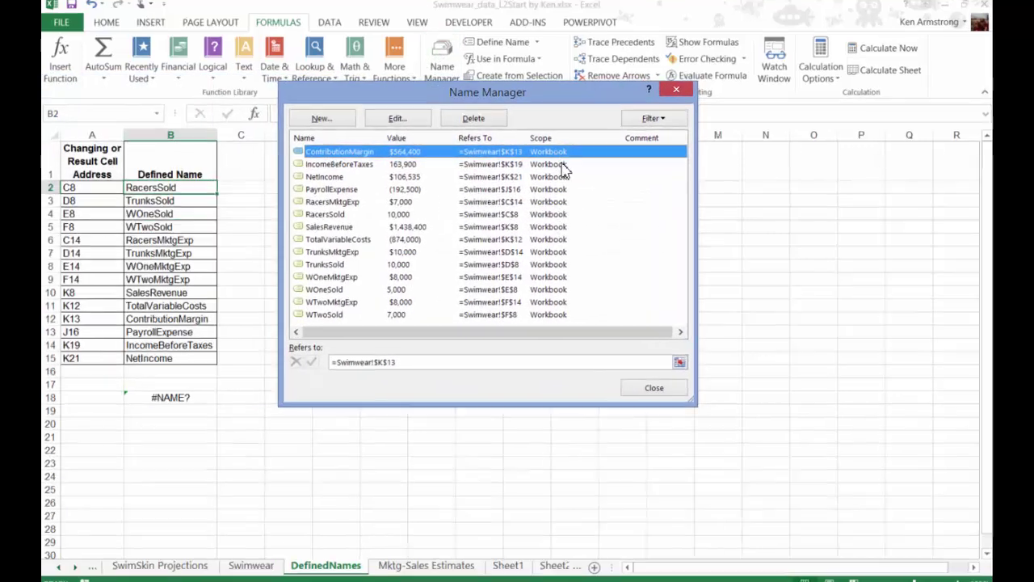
left_click(554, 164)
left_click(554, 189)
left_click(651, 217)
left_click(649, 372)
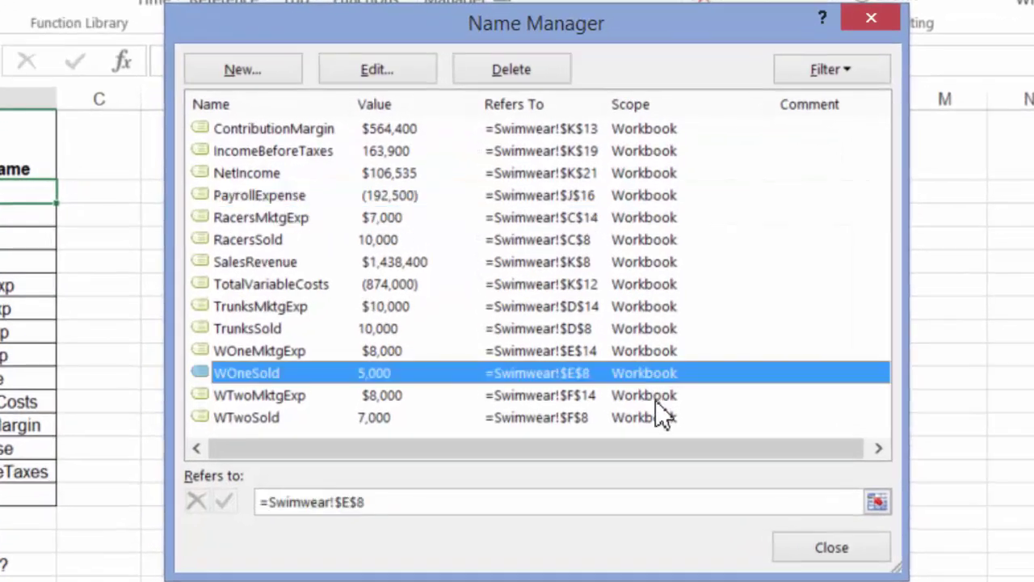
left_click(656, 411)
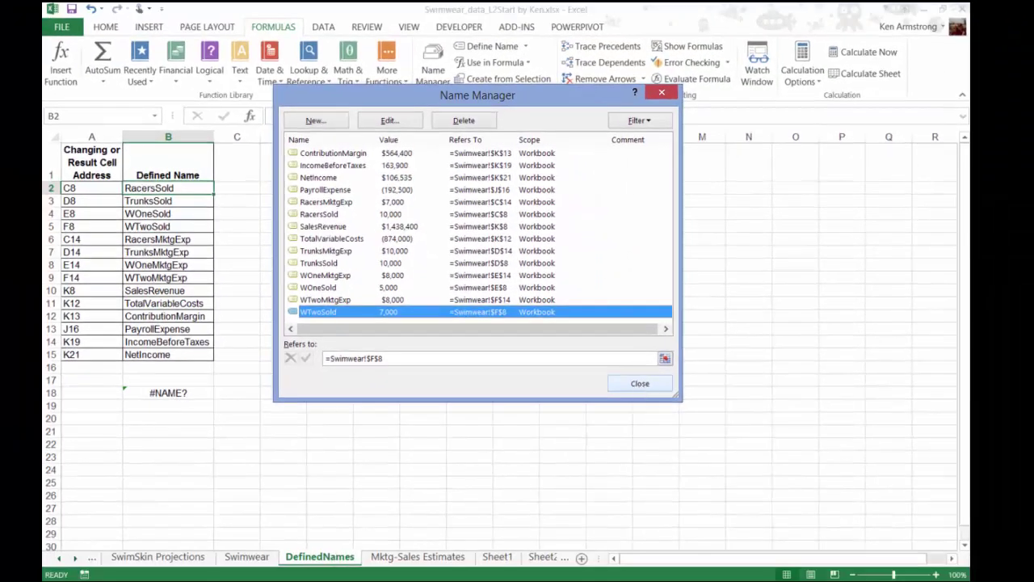
Step: Enter 100000 in DefinedNames cell E1 and name it KensPay
left_click(639, 383)
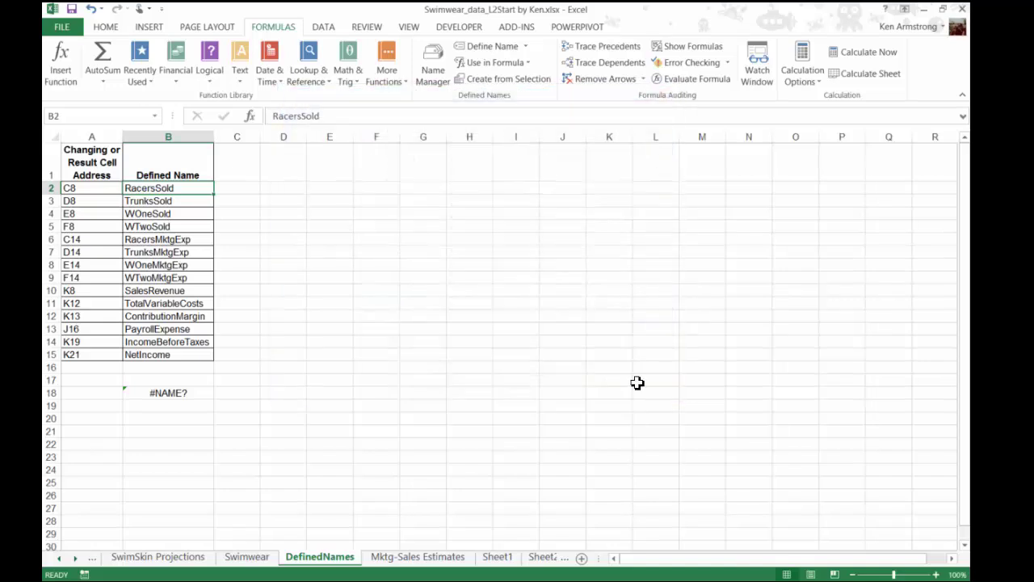
left_click(327, 168)
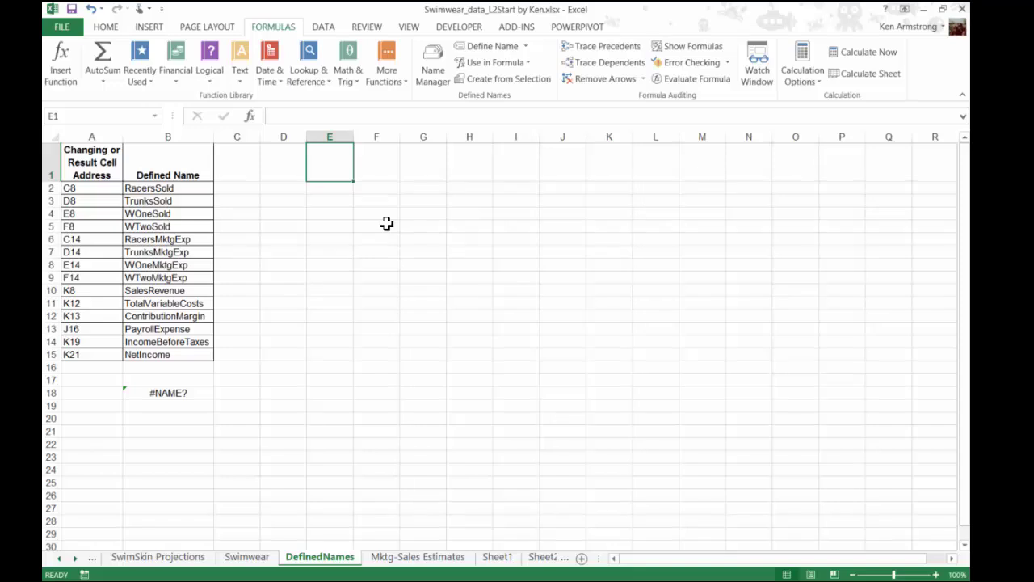
type("1")
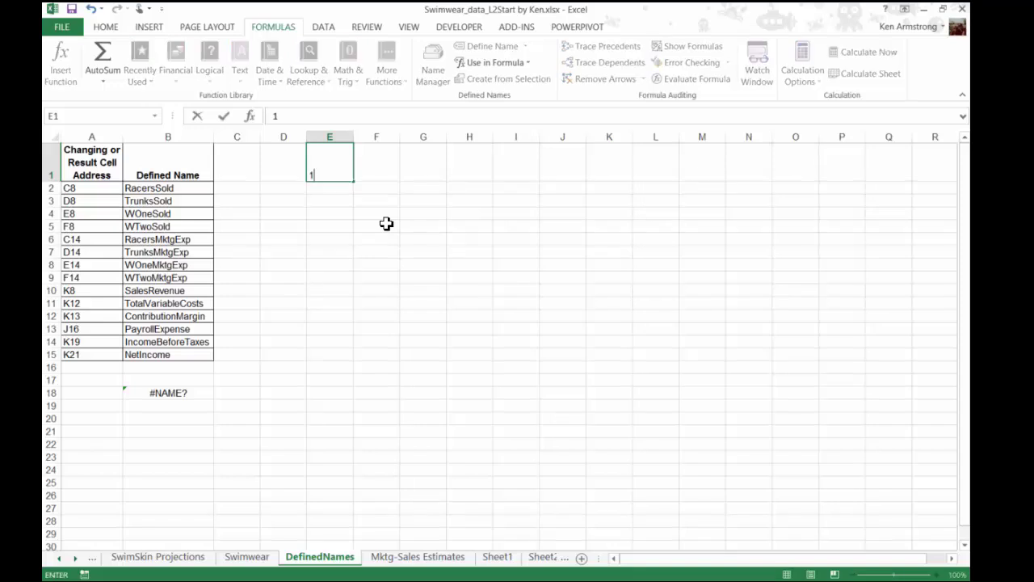
key("Escape")
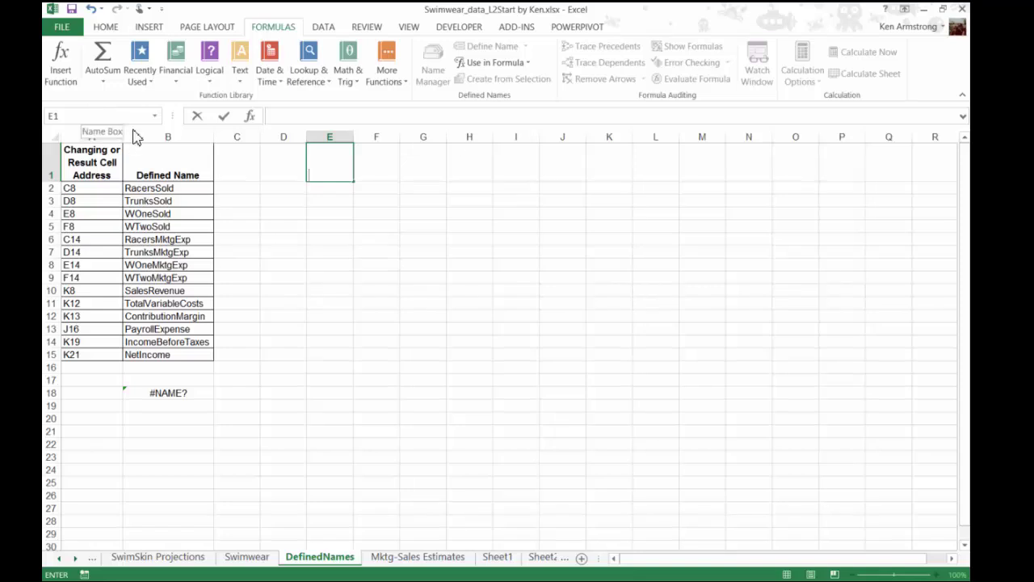
type("100000")
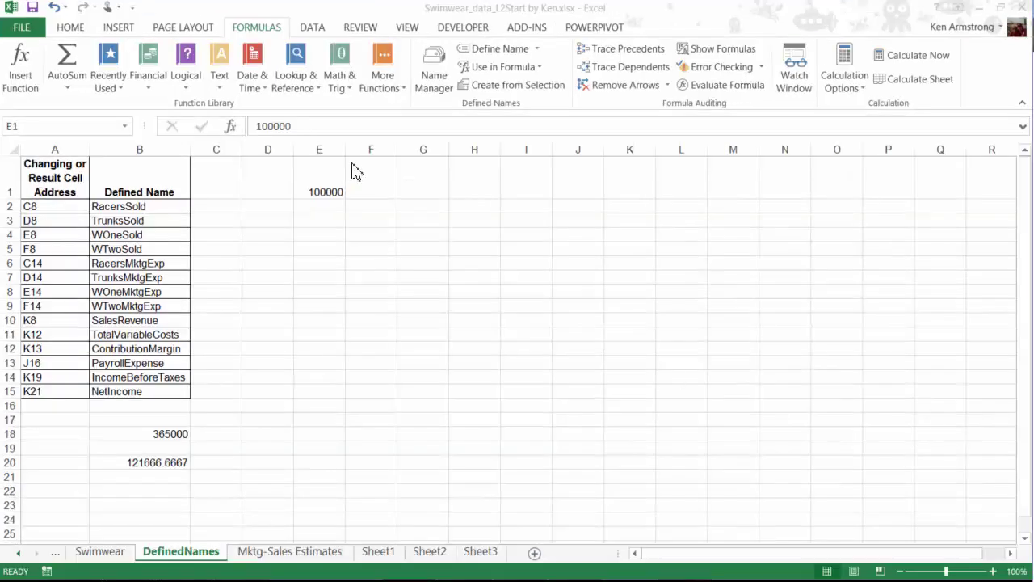
left_click(332, 187)
left_click(67, 128)
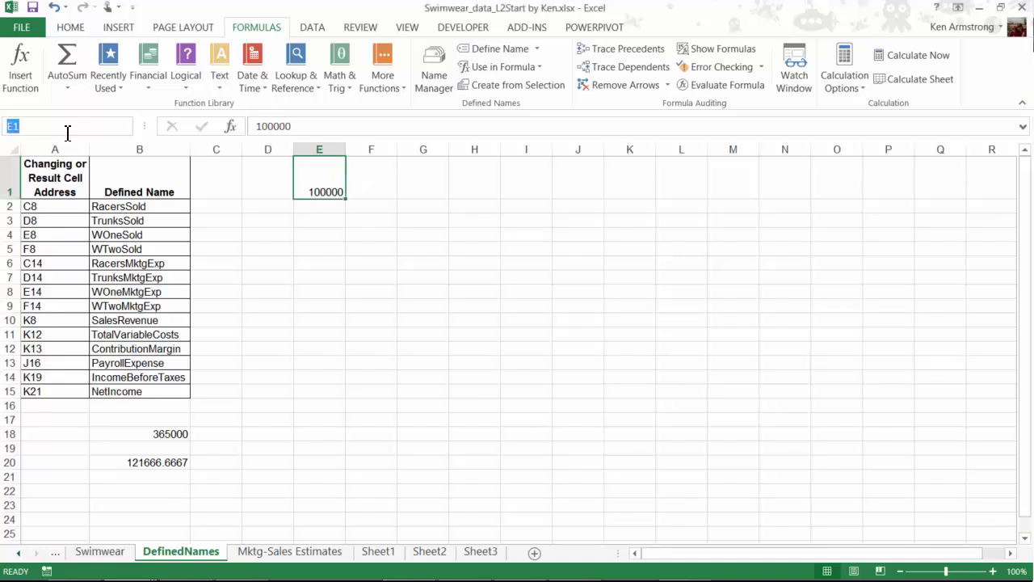
type("KensPay")
key("Return")
Step: On Swimwear, enter =KensPay in M2
left_click(100, 551)
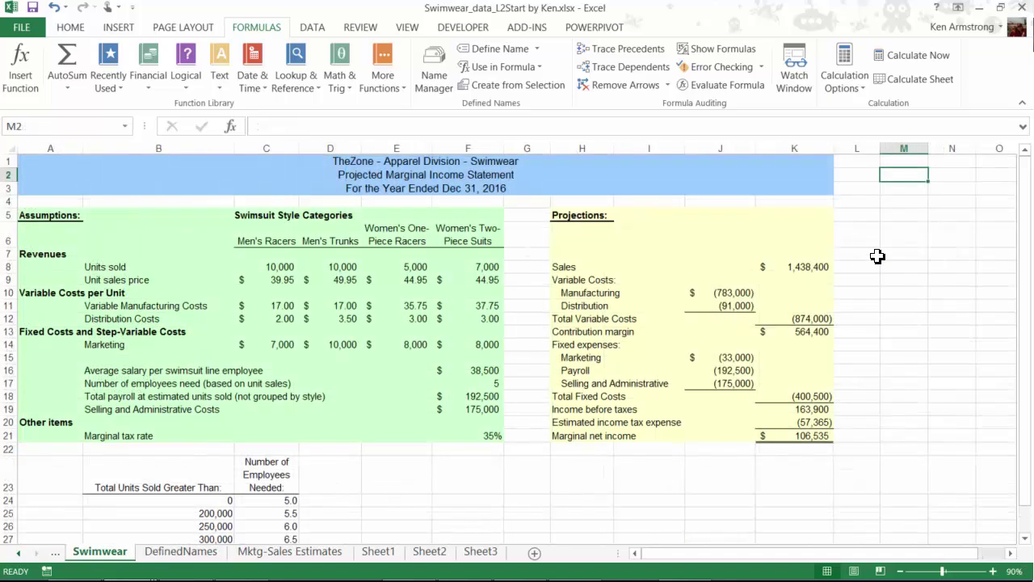
type("=ken")
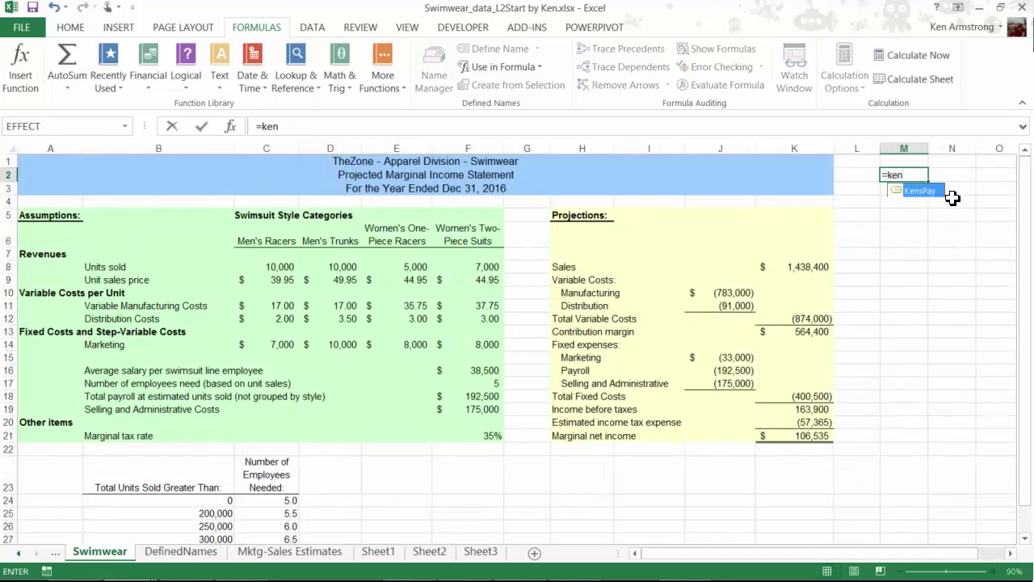
key("Tab")
key("Return")
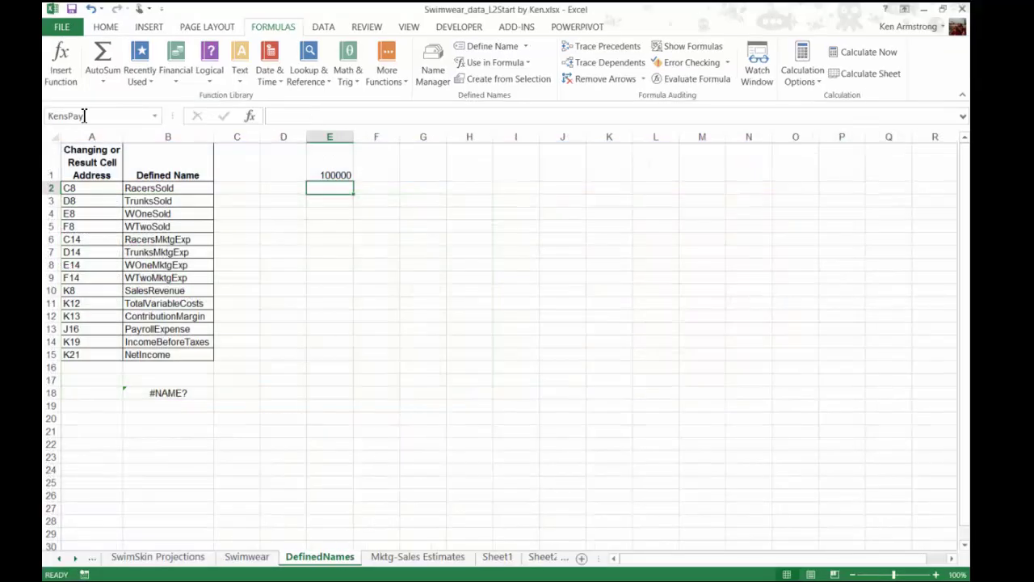
Step: In Name Manager, confirm what KensPay refers to
left_click(76, 116)
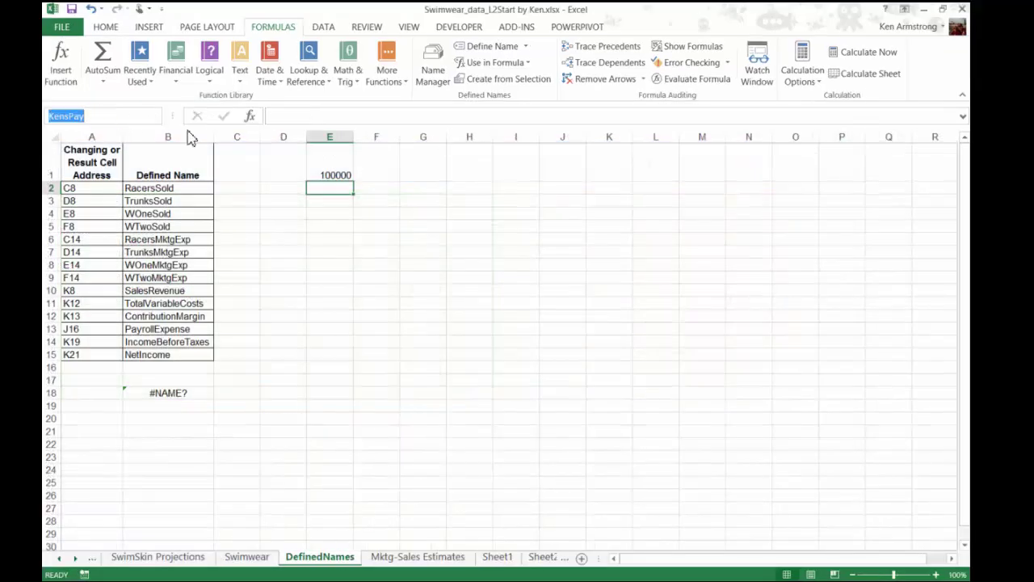
left_click(433, 72)
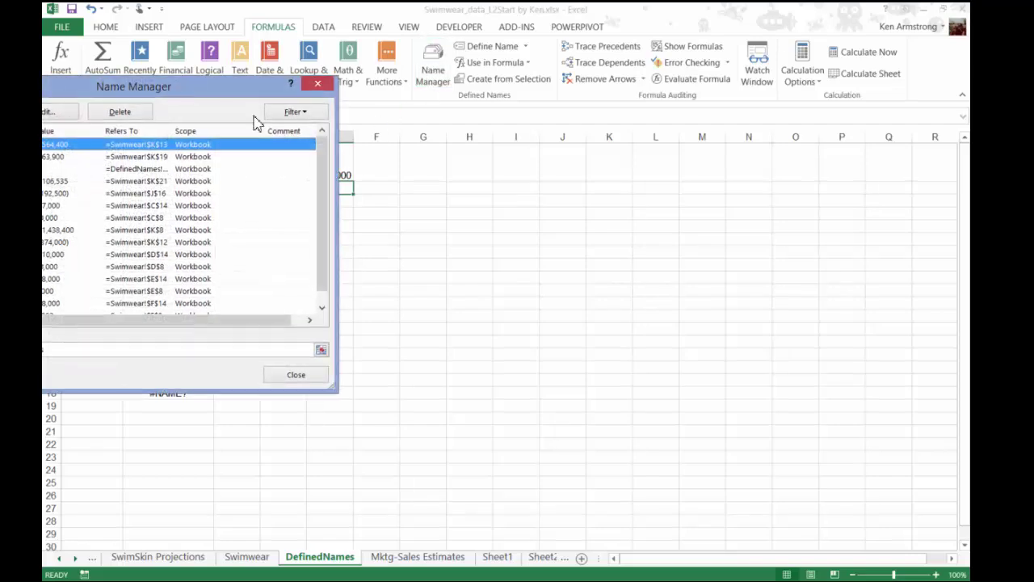
left_click_drag(279, 91, 583, 105)
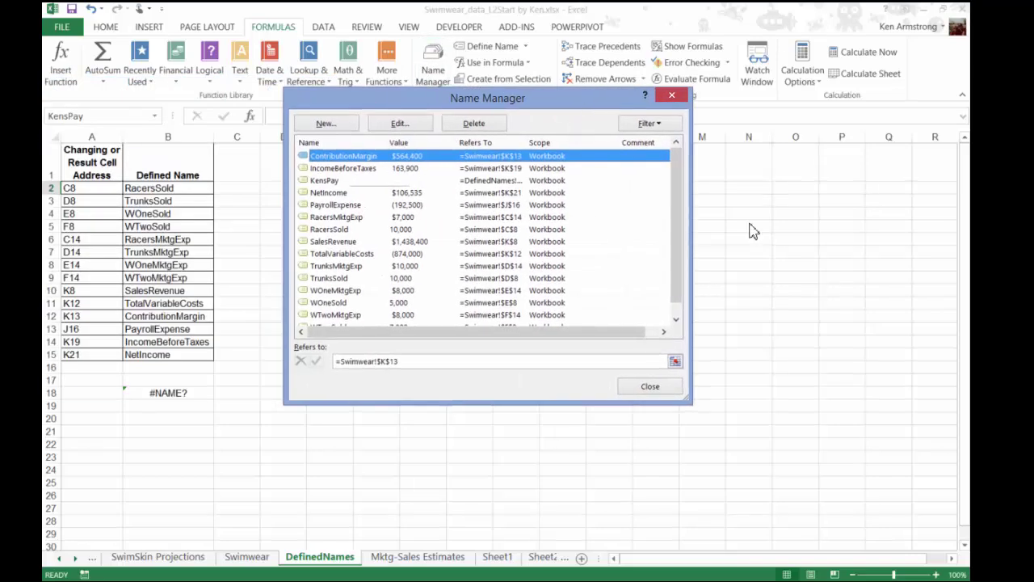
left_click(368, 180)
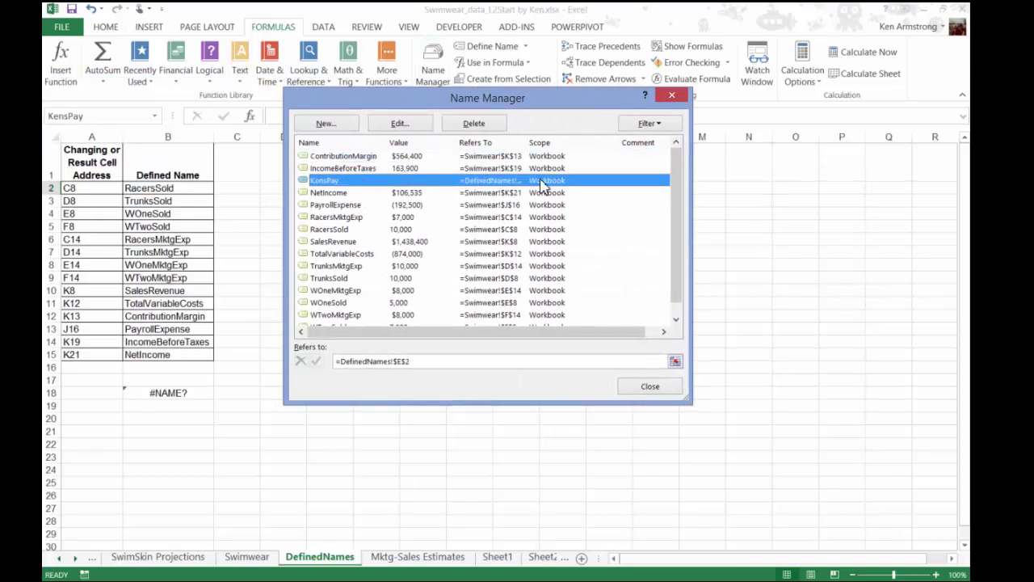
left_click(660, 390)
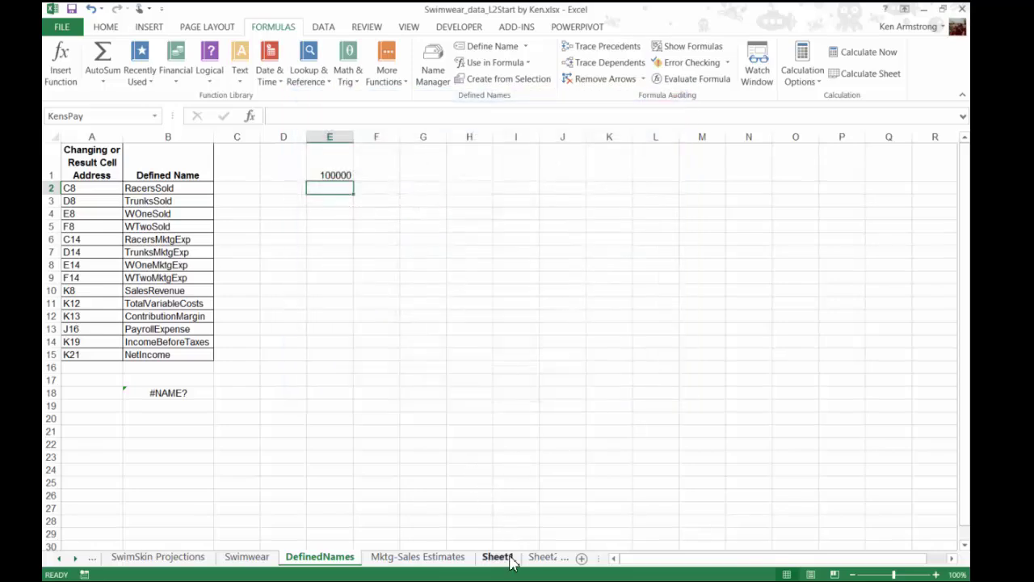
Step: Compare the B1 pay amounts on Sheet1 (100000), Sheet2 (120000) and Sheet3 (145000)
left_click(497, 557)
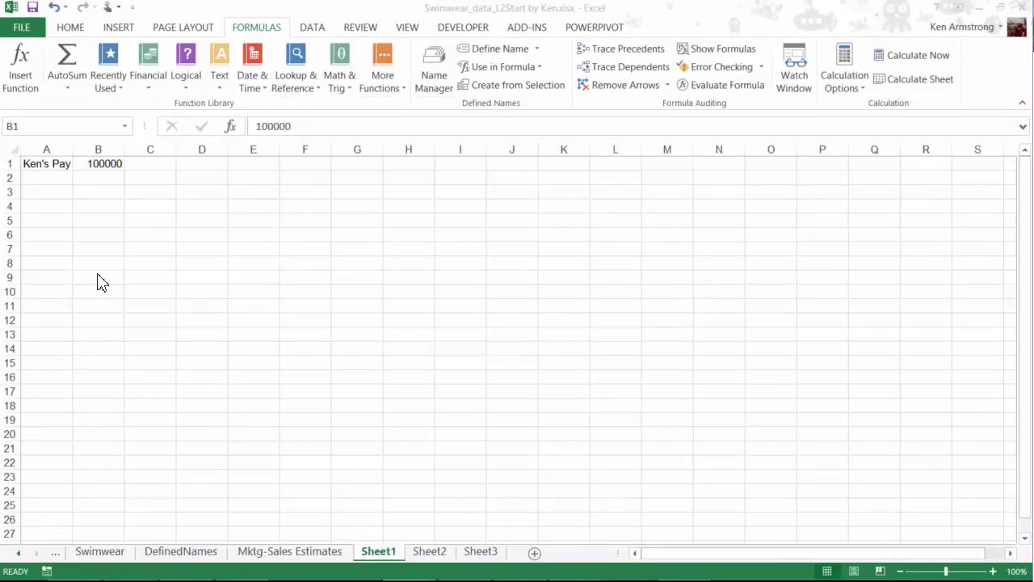
left_click(111, 164)
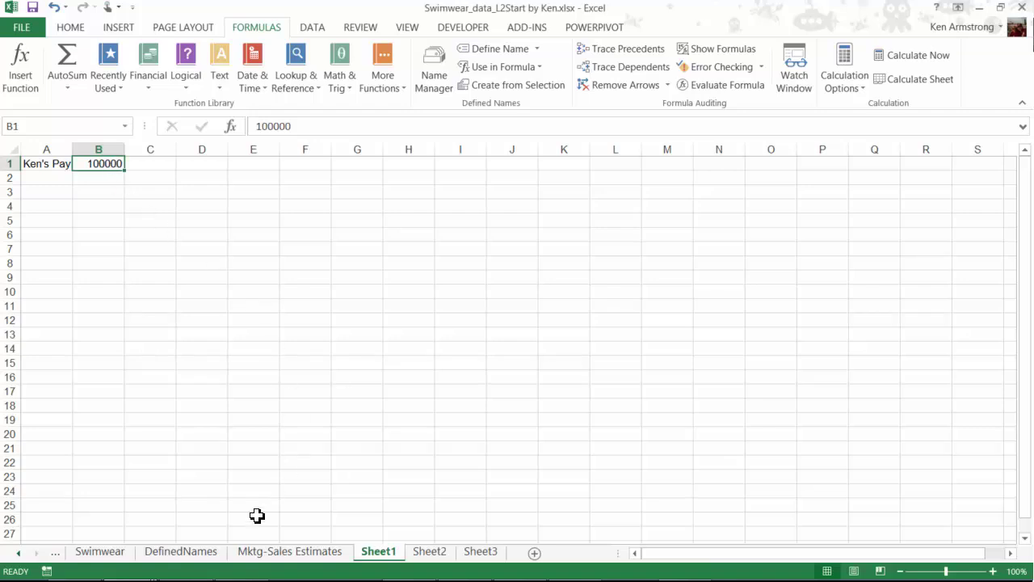
left_click(428, 553)
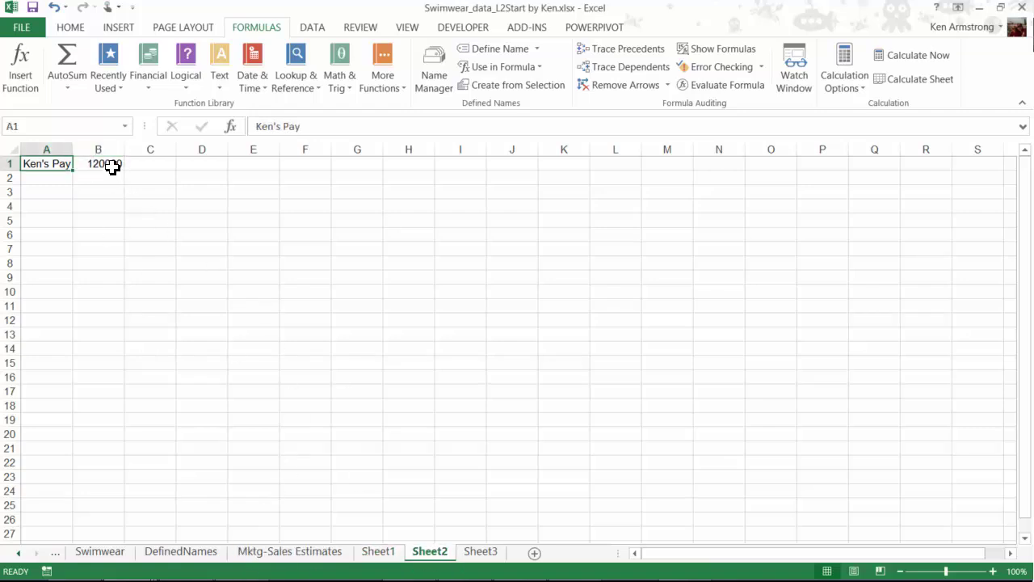
left_click(112, 164)
left_click(485, 554)
left_click(99, 165)
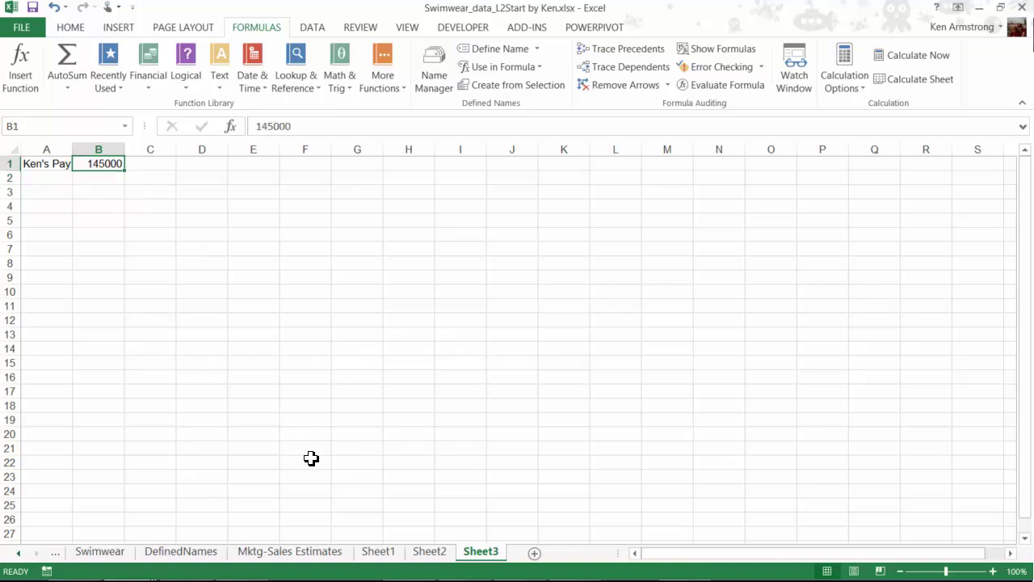
left_click(378, 552)
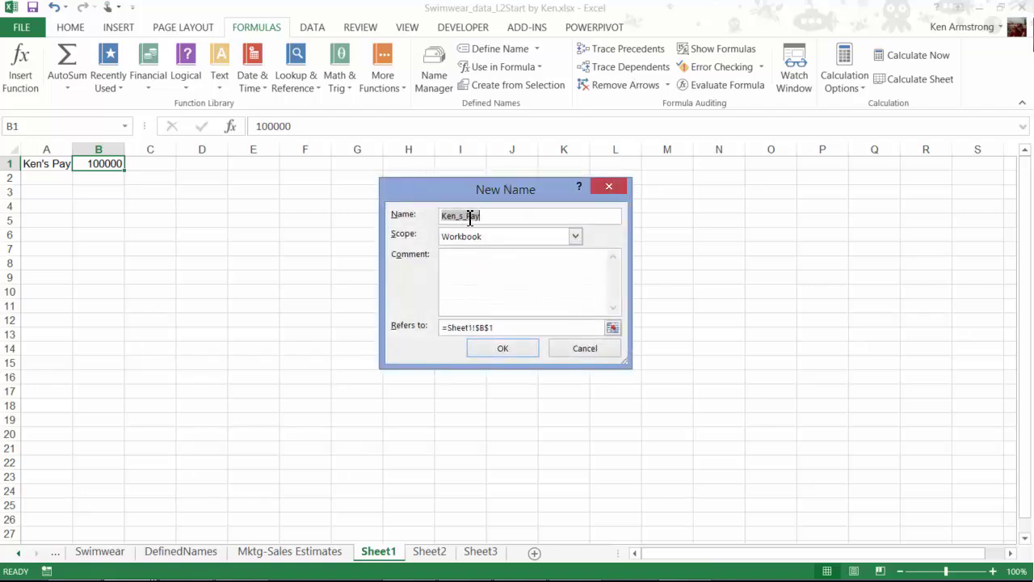
Step: Change the suggested name Ken_s_Pay to KensPay, scoped to Sheet1
left_click(469, 216)
key("BackSpace")
key("Left")
key("BackSpace")
key("Right")
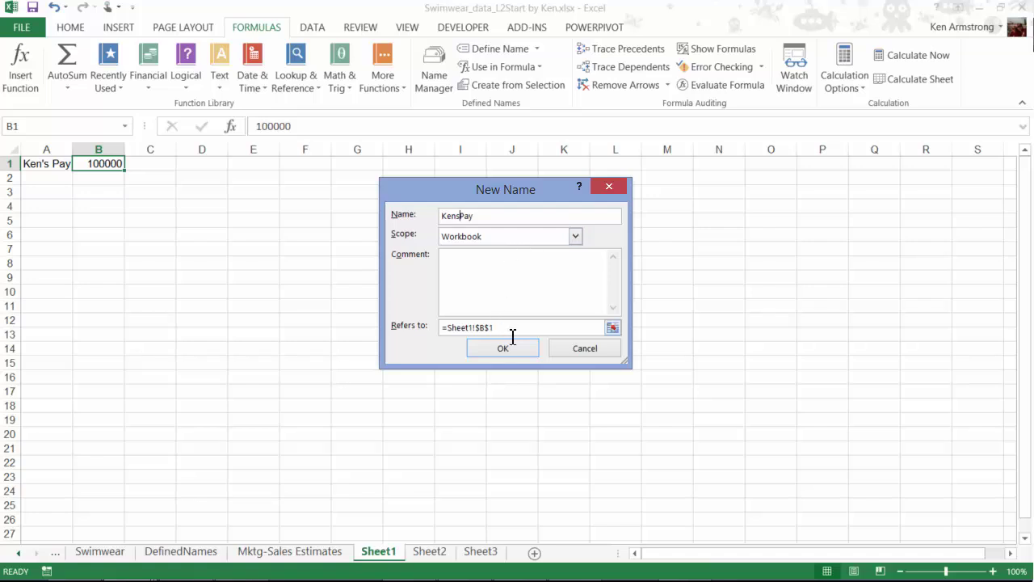
left_click(574, 236)
scroll(557, 278, "down", 1)
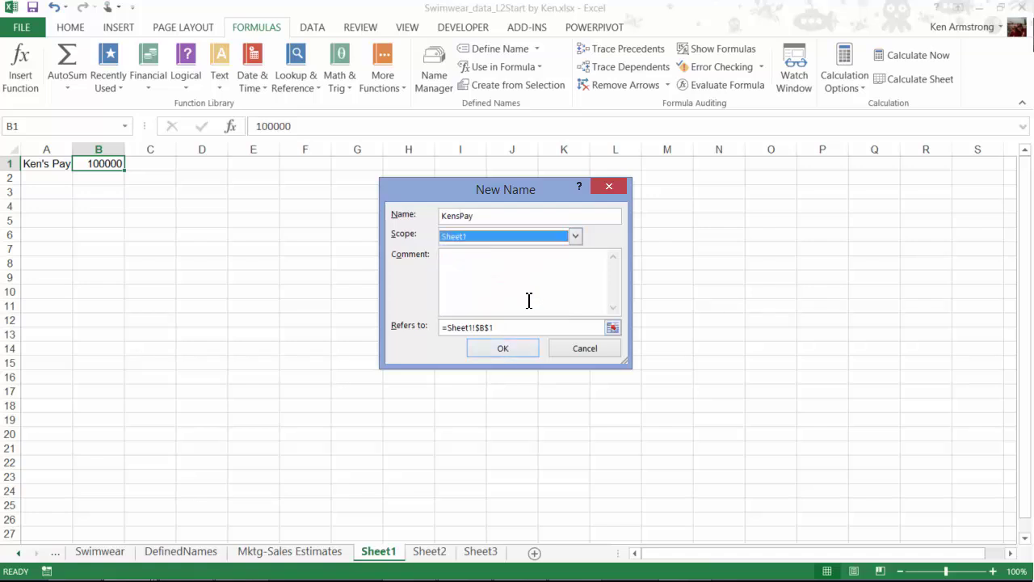
left_click(510, 348)
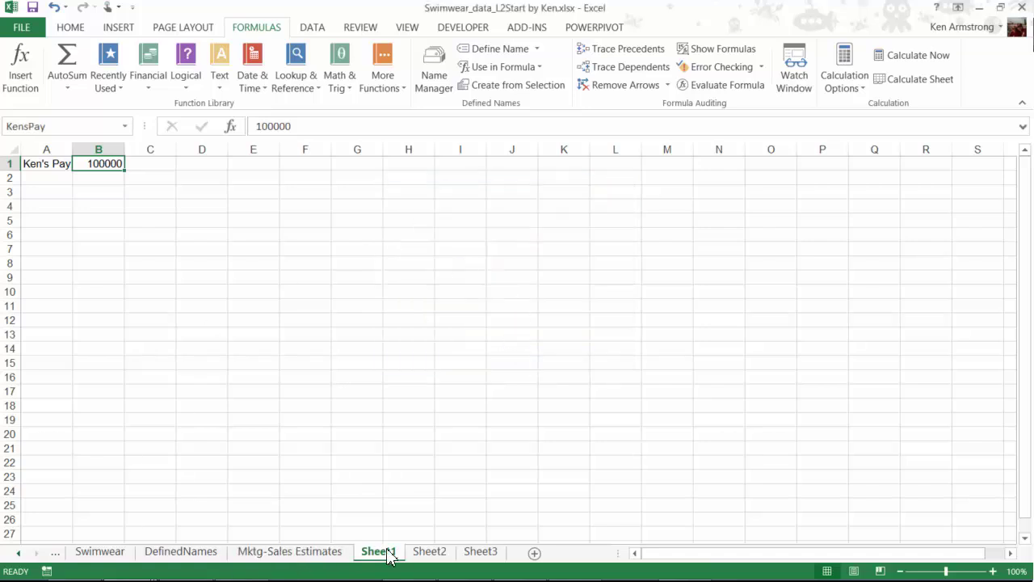
Step: On Sheet2, name the pay cell B1 (120000) KensPay with Sheet2 scope
left_click(429, 552)
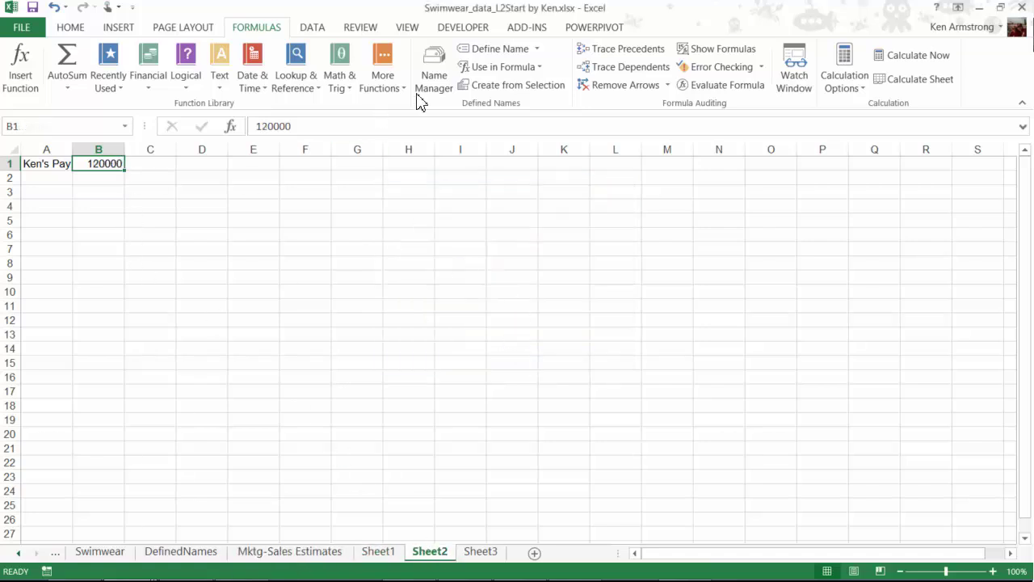
left_click(495, 49)
left_click(486, 215)
key("BackSpace")
key("BackSpace")
type("s")
left_click(575, 236)
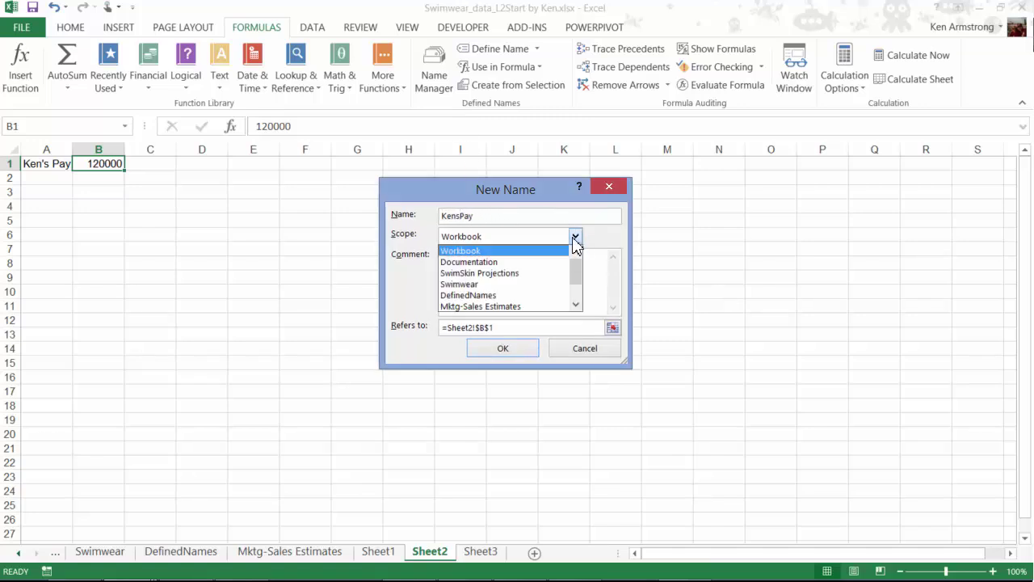
scroll(560, 278, "down", 1)
left_click(532, 295)
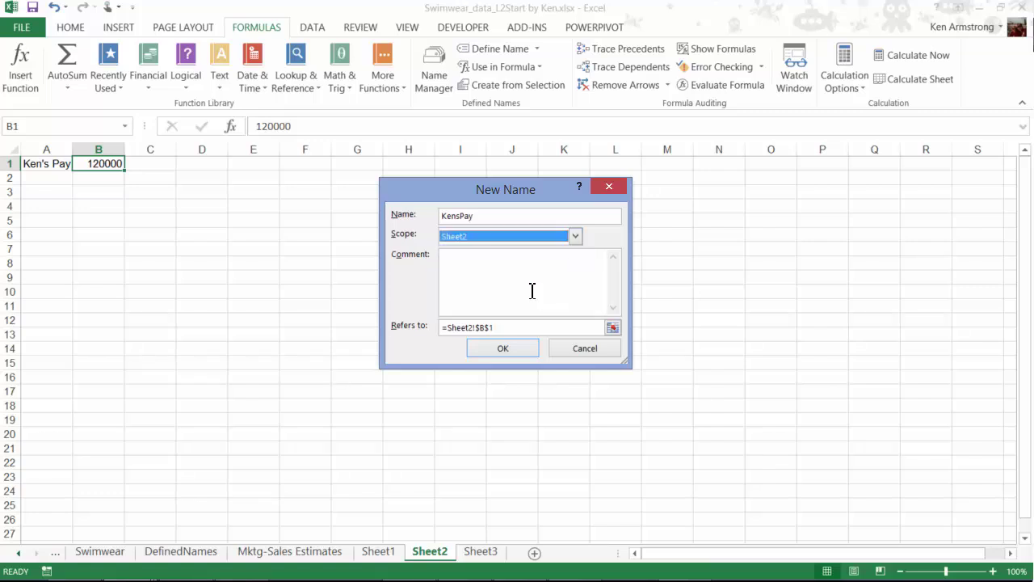
left_click(505, 348)
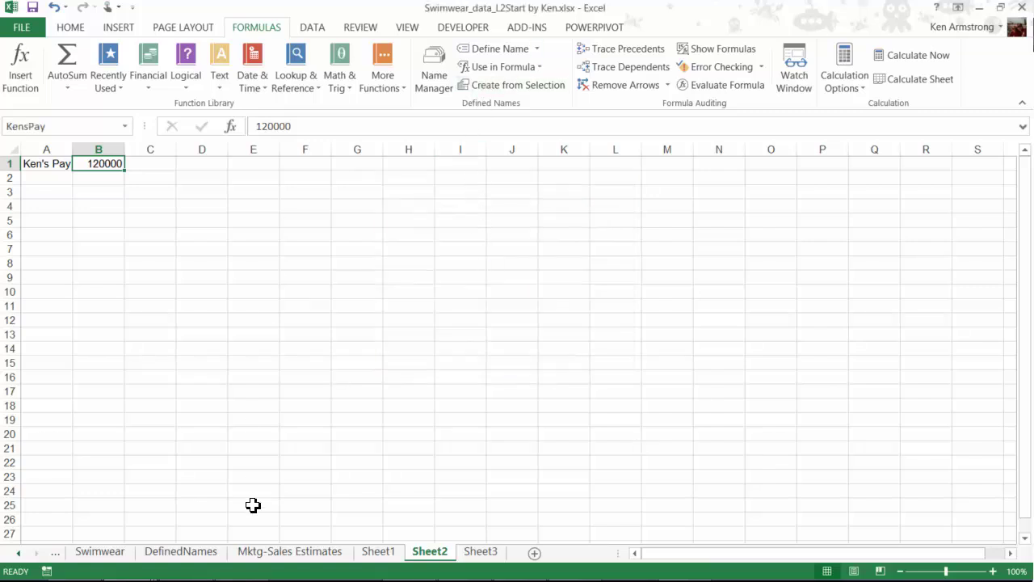
Step: On Sheet3, name the pay cell B1 (145000) KensPay with Sheet3 scope
left_click(481, 551)
left_click(500, 50)
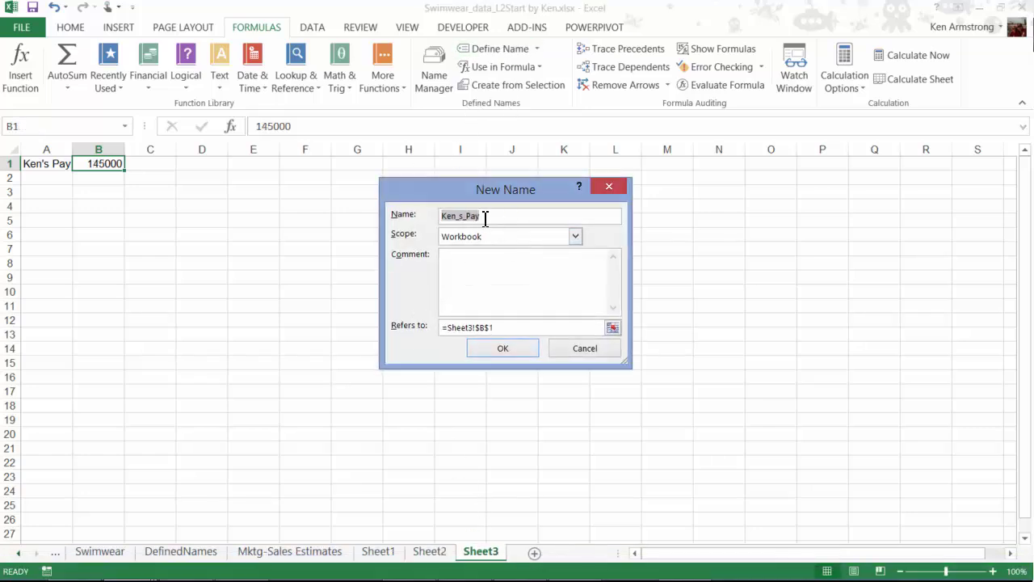
left_click(587, 269)
key("BackSpace")
key("BackSpace")
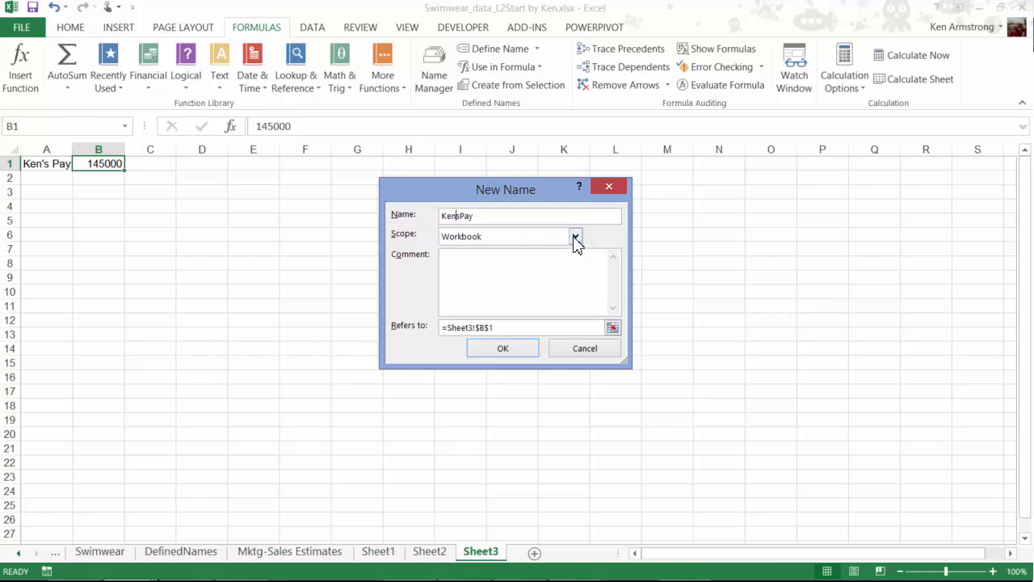
left_click(576, 238)
scroll(533, 298, "down", 1)
left_click(524, 304)
left_click(517, 353)
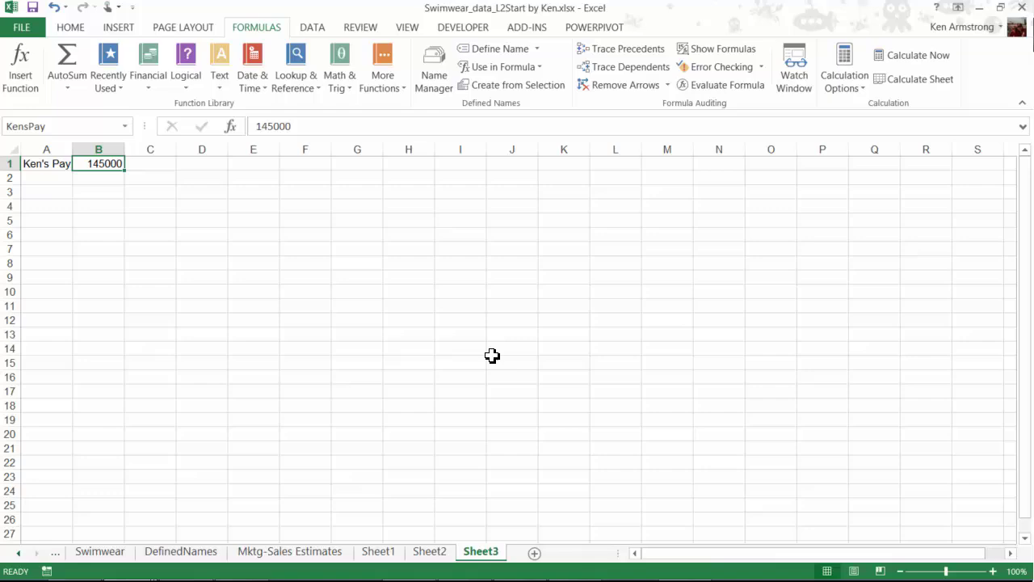
Step: Enter =average(sheet1!kenspay,sheet2!kenspay,sheet3!kenspay) in DefinedNames cell E3, giving 121666.7
left_click(247, 553)
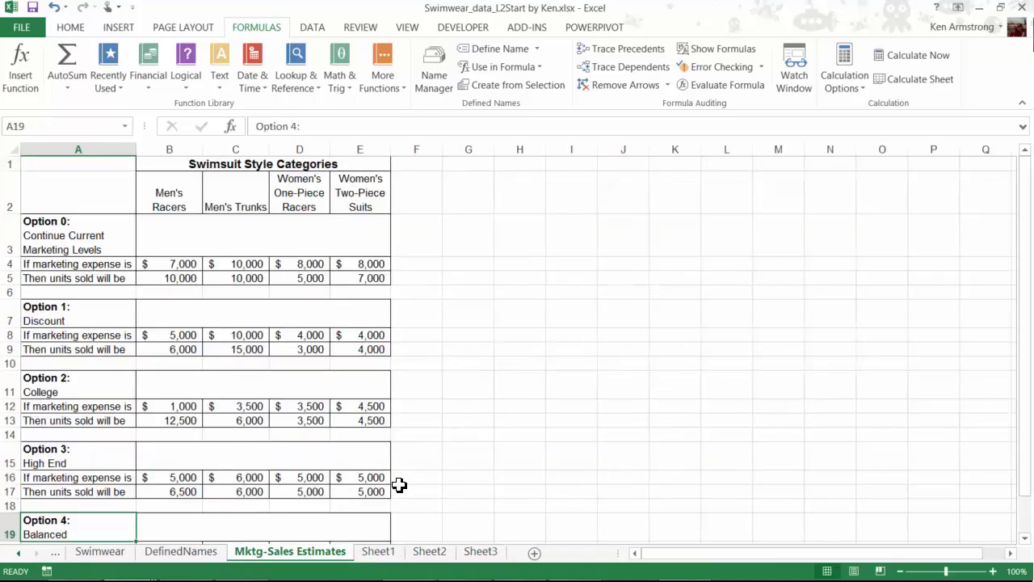
left_click(200, 546)
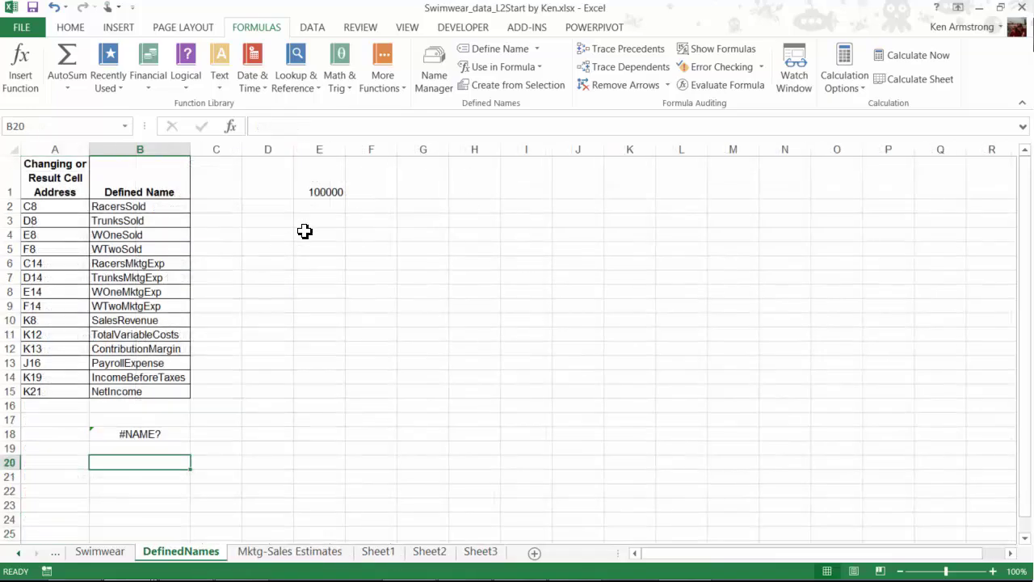
left_click(311, 225)
type("=")
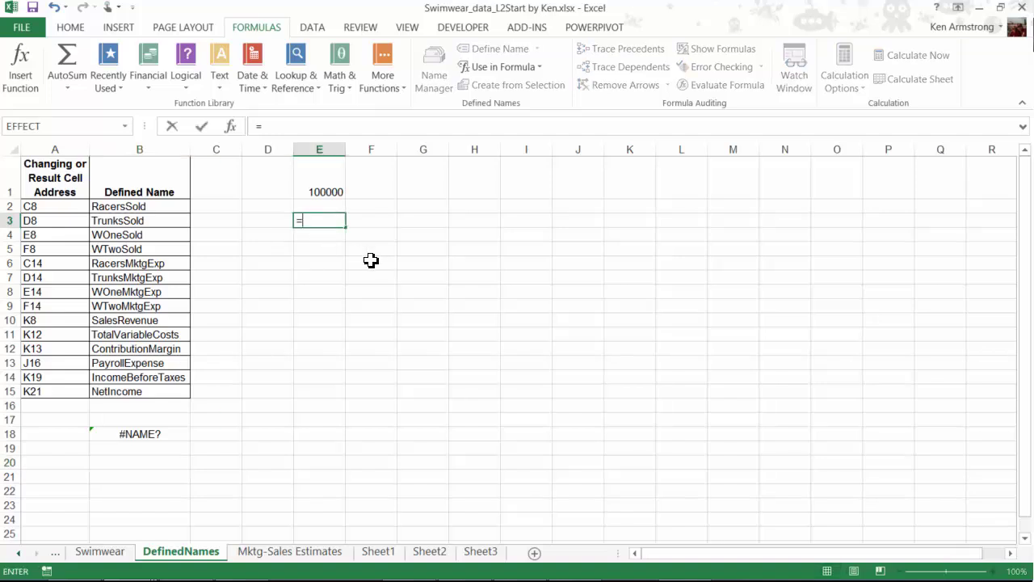
type("av")
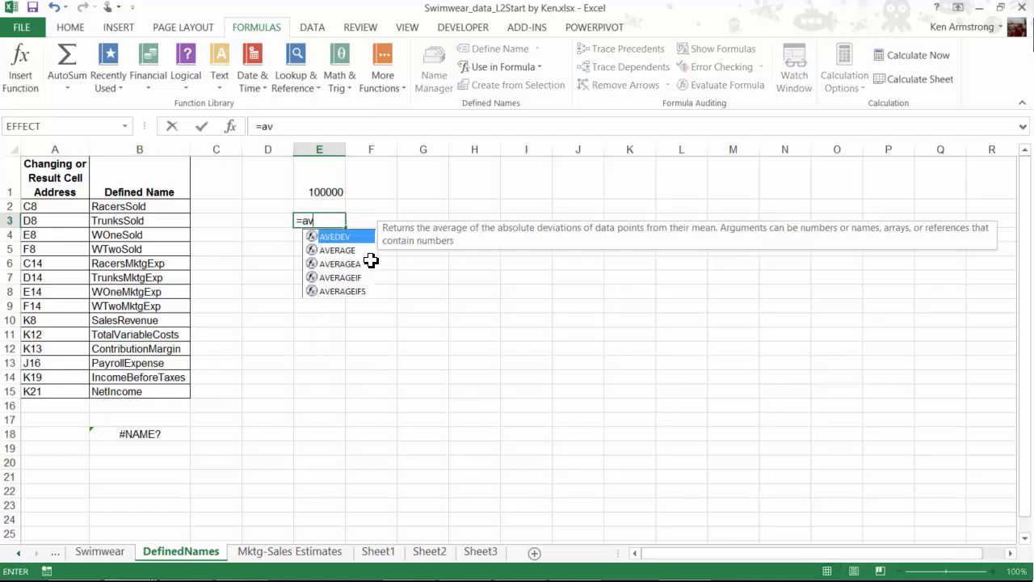
type("erage")
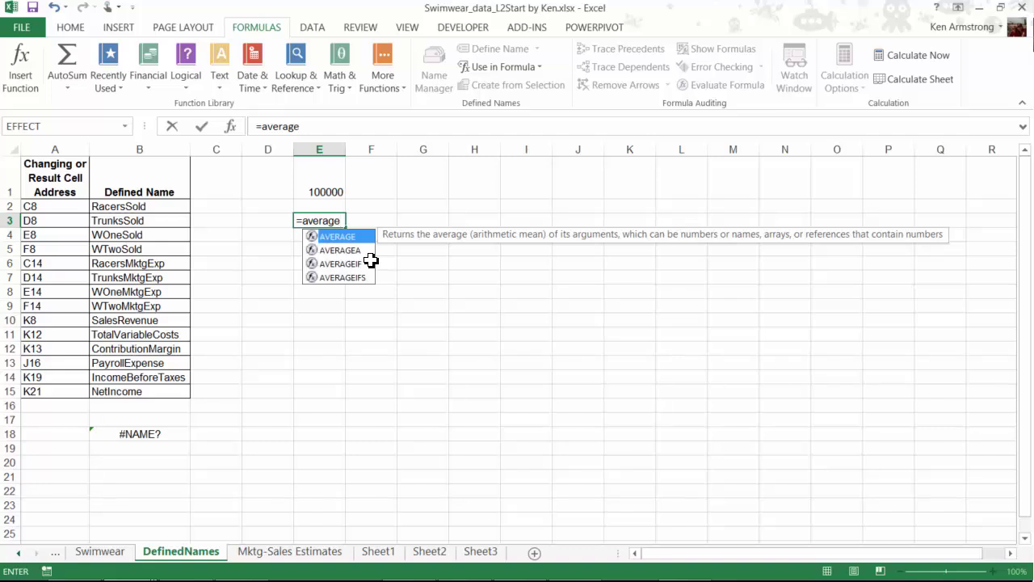
type("(")
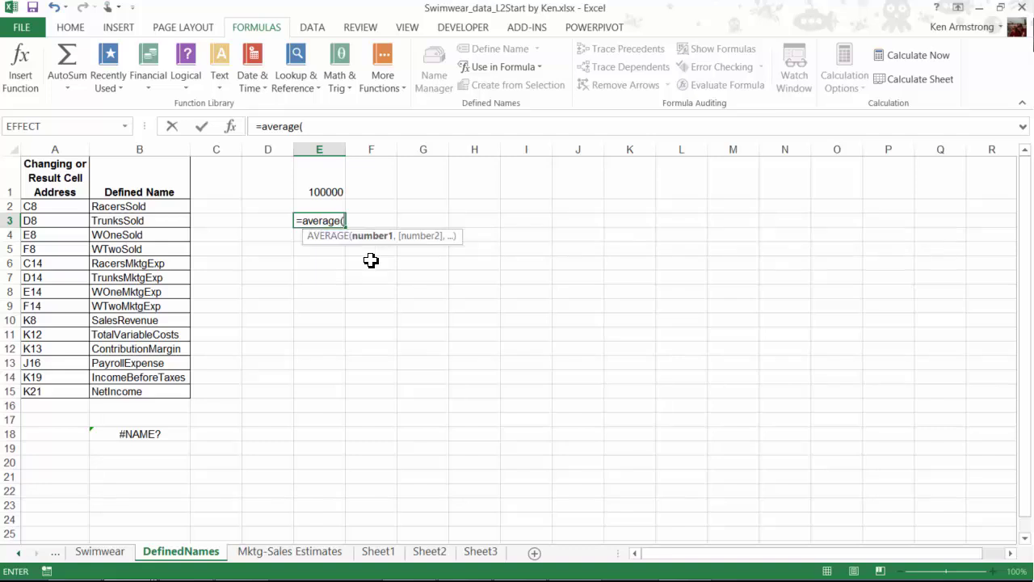
type("sheet1!kenspay")
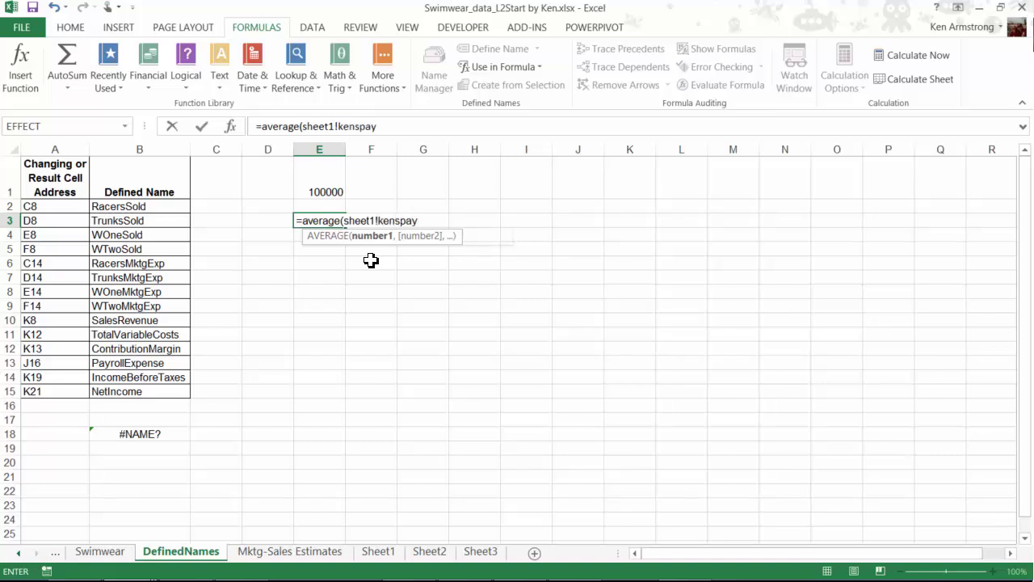
type(",shee")
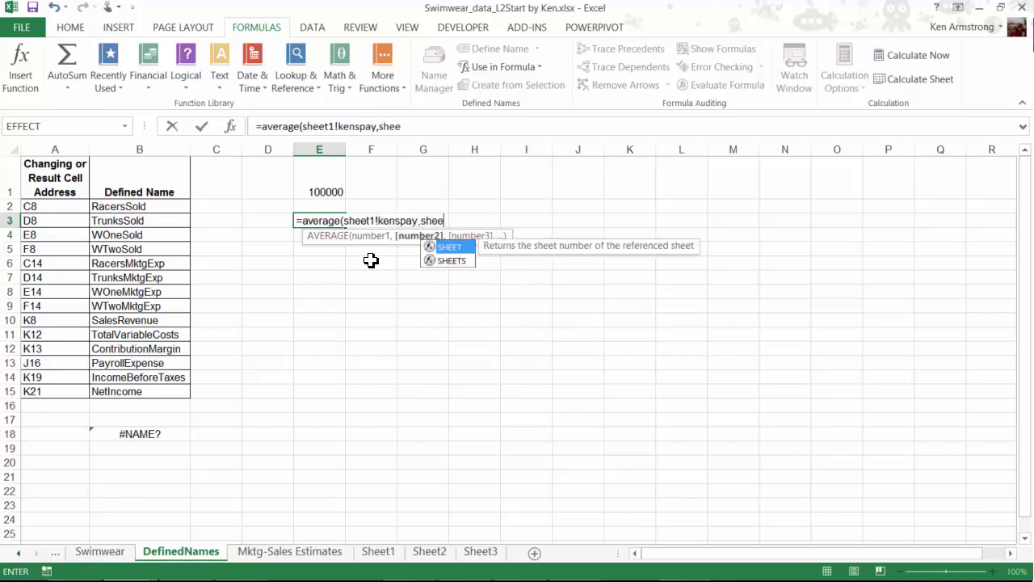
type("t2")
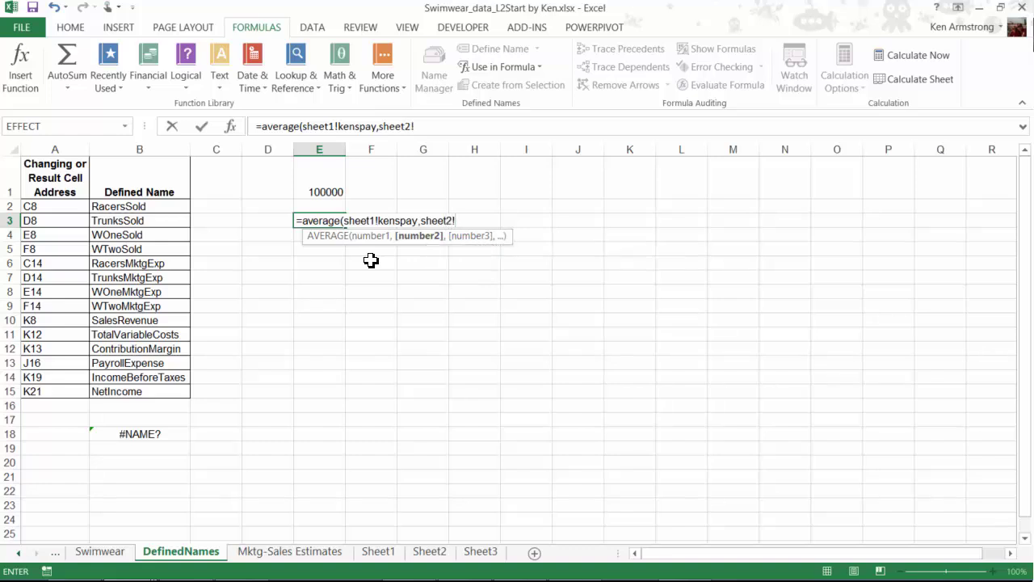
type("!kenspay,shee")
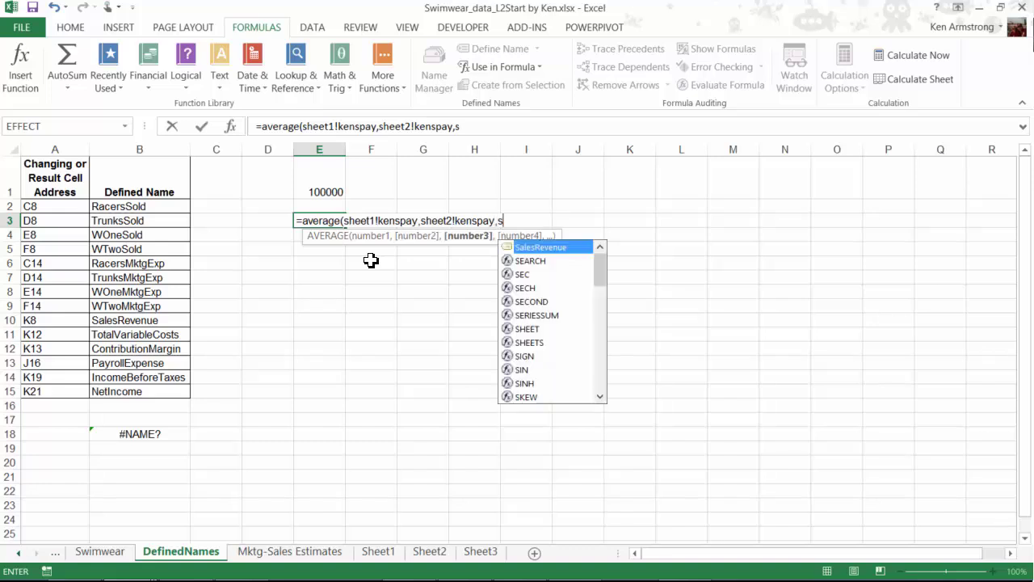
type("t3")
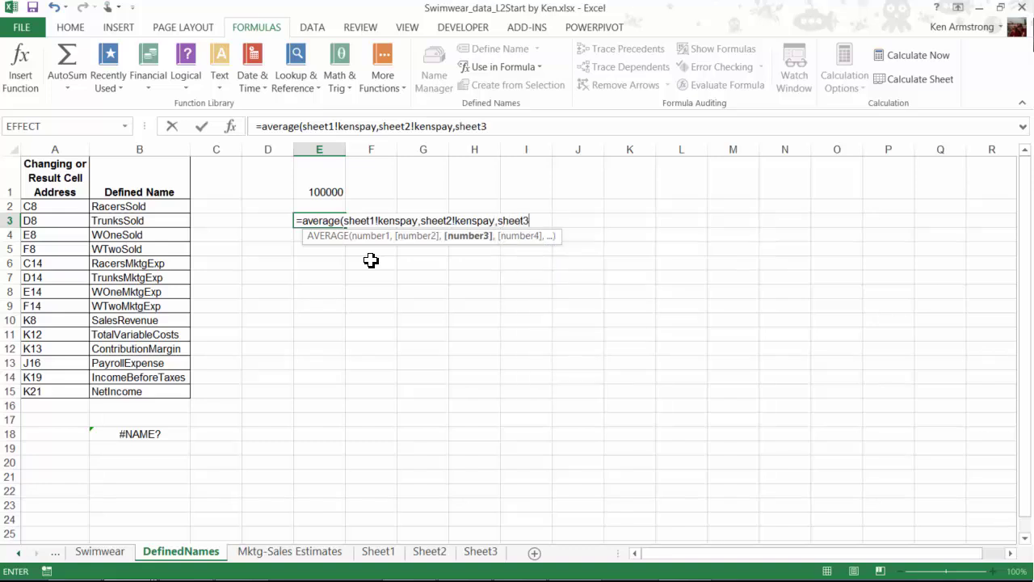
type("!kenspay")
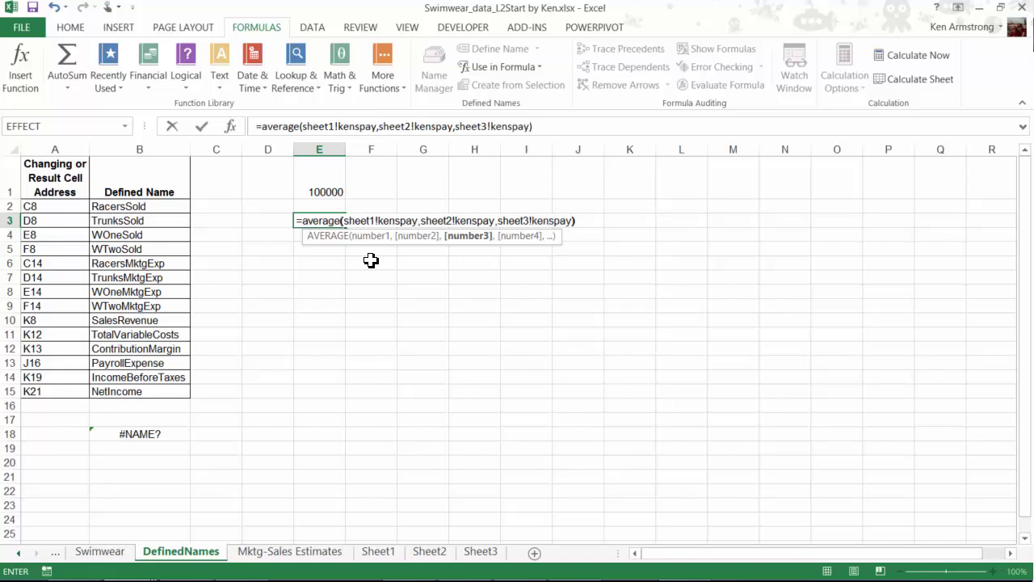
key("Return")
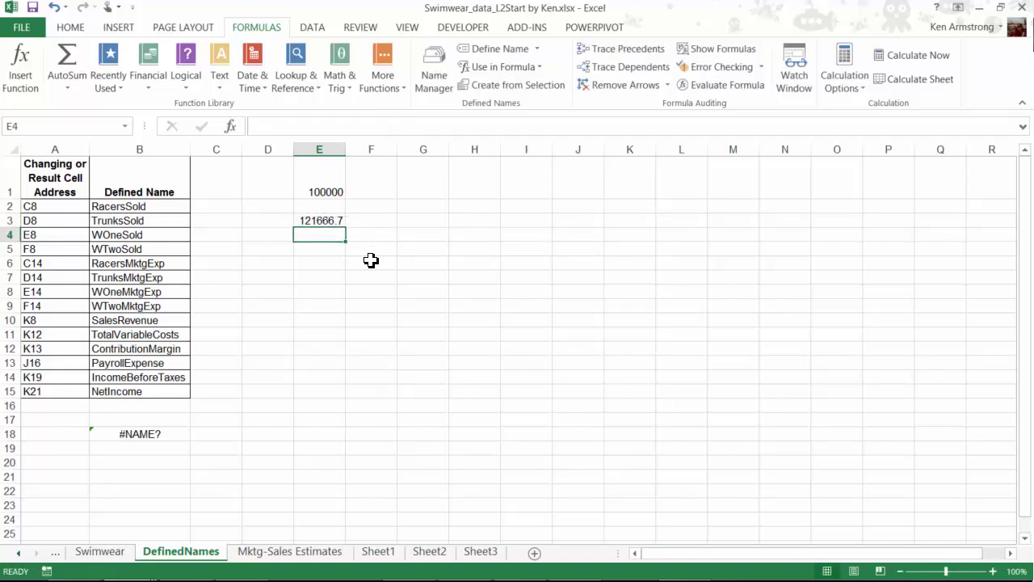